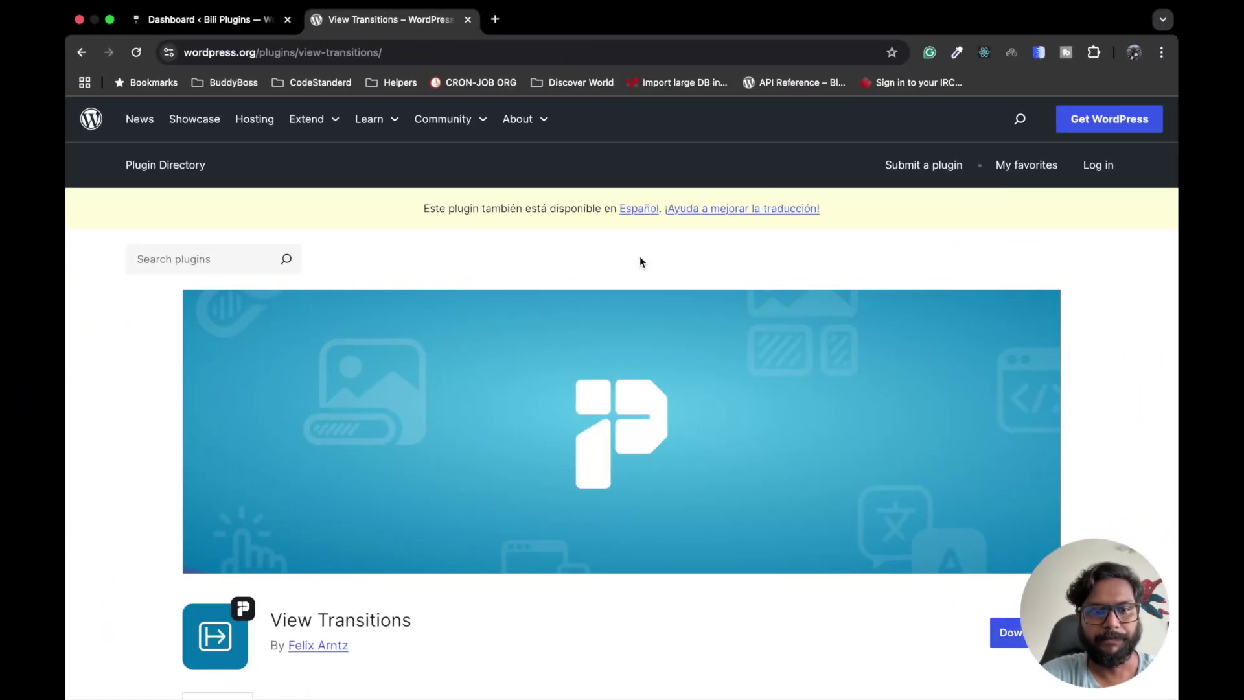
Step: Skim the View Transitions plugin page and open its cross-document view transitions guide in a new tab
scroll(641, 261, down, 5)
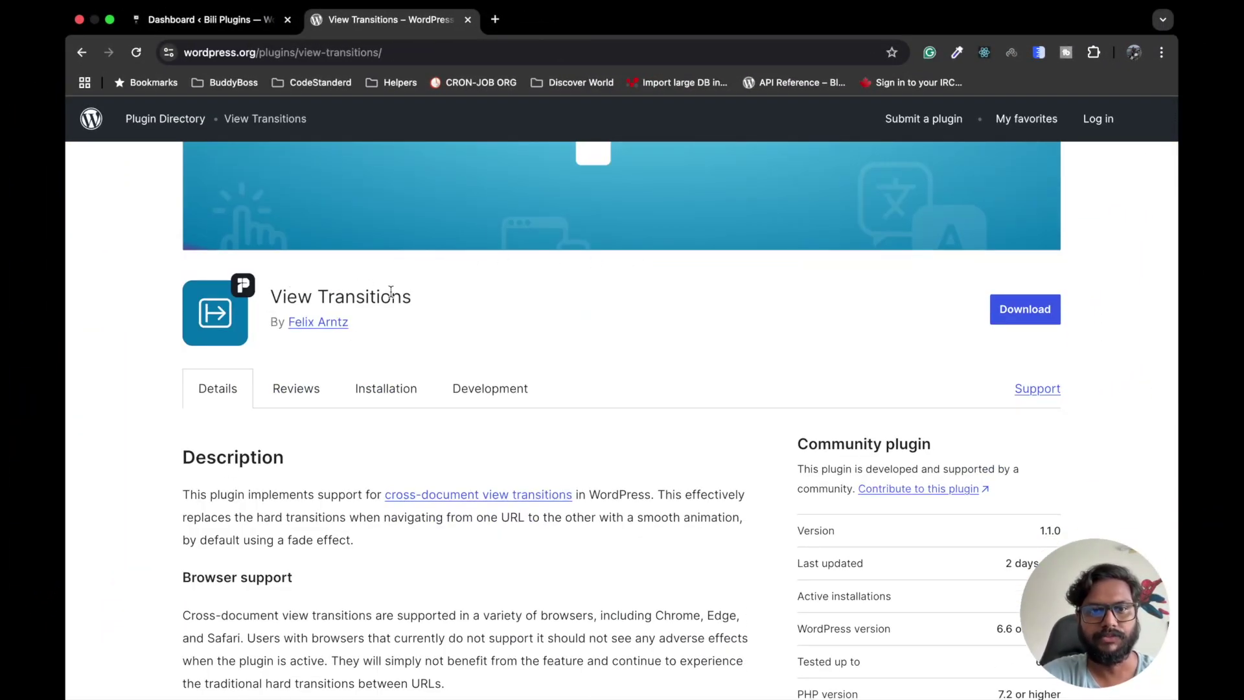
scroll(437, 301, down, 2)
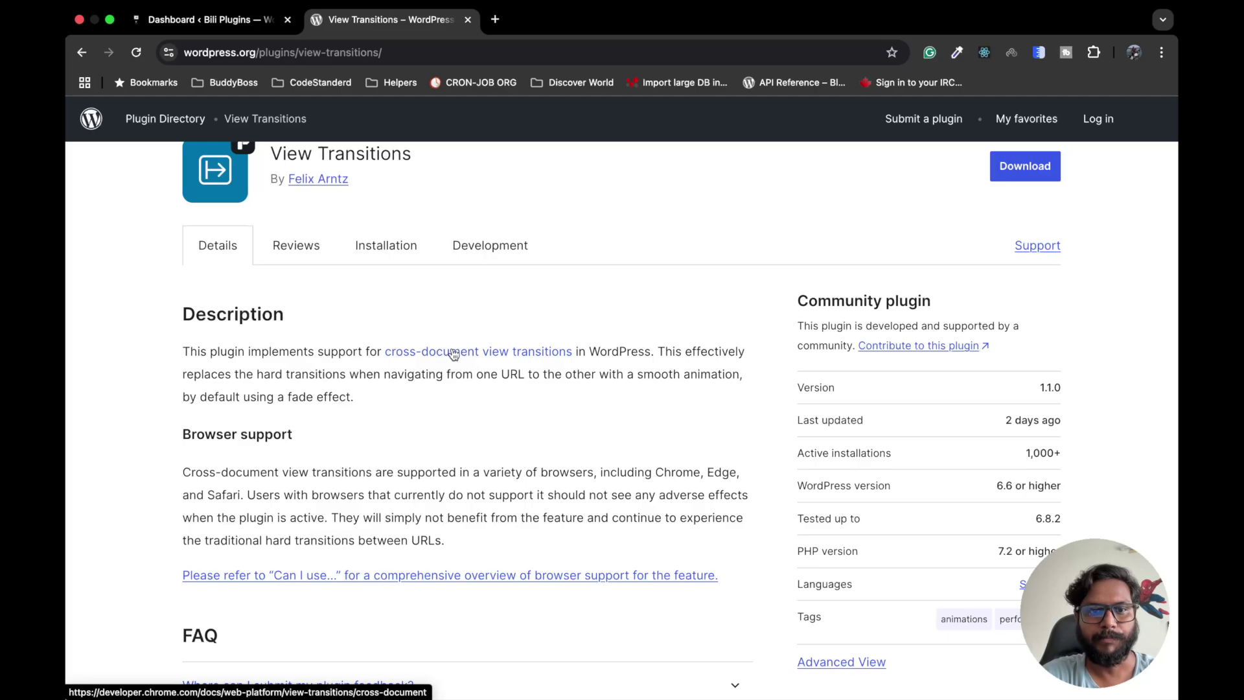
super+click(454, 354)
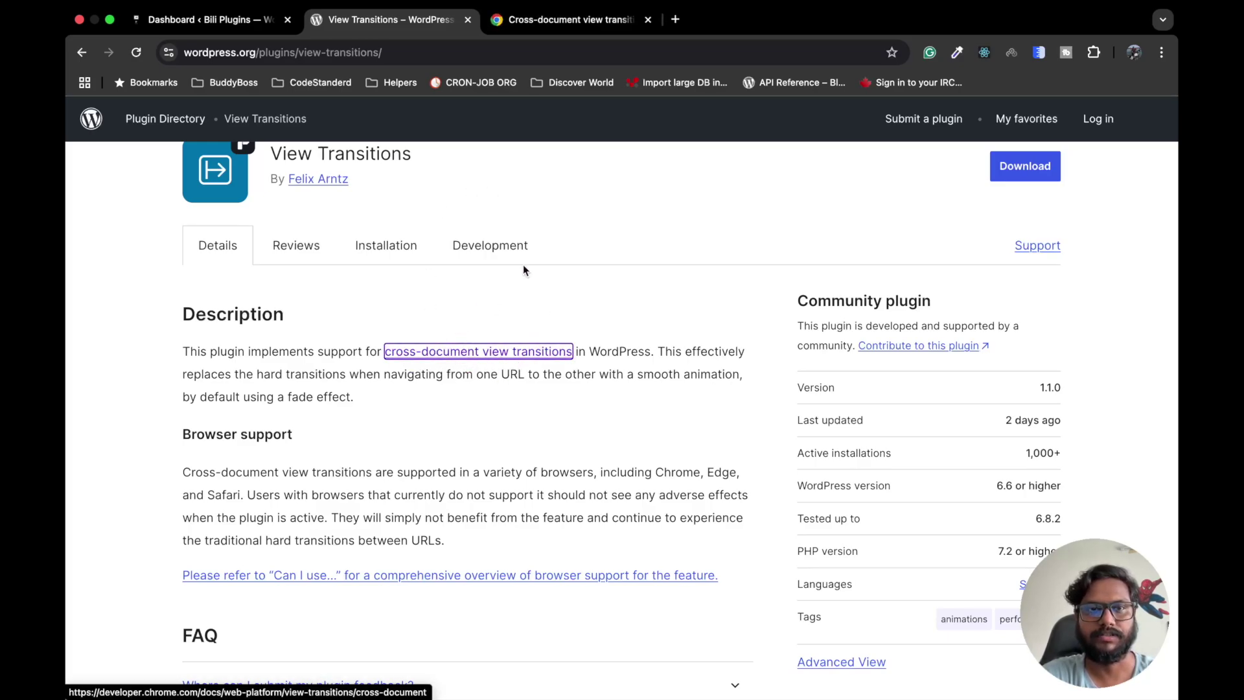
click(255, 22)
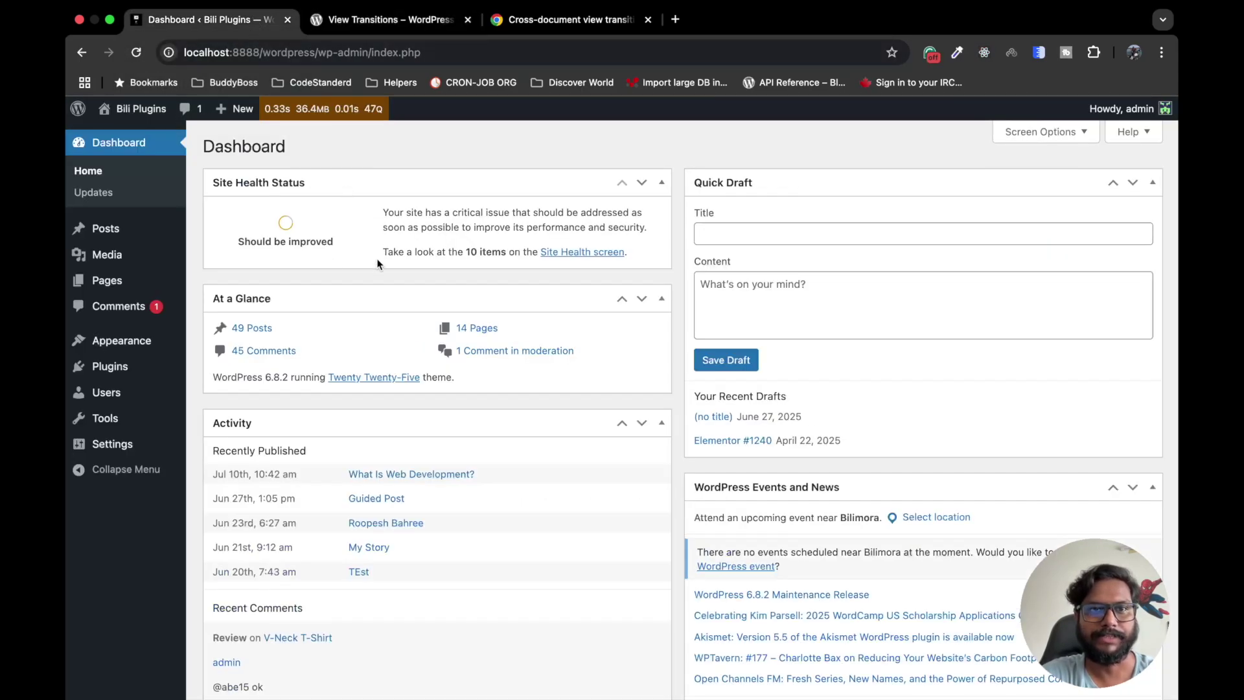
Step: Read the Chrome for Developers cross-document view transitions article, noting Chrome/Edge 126 and Safari 18.2 support
click(394, 23)
click(542, 26)
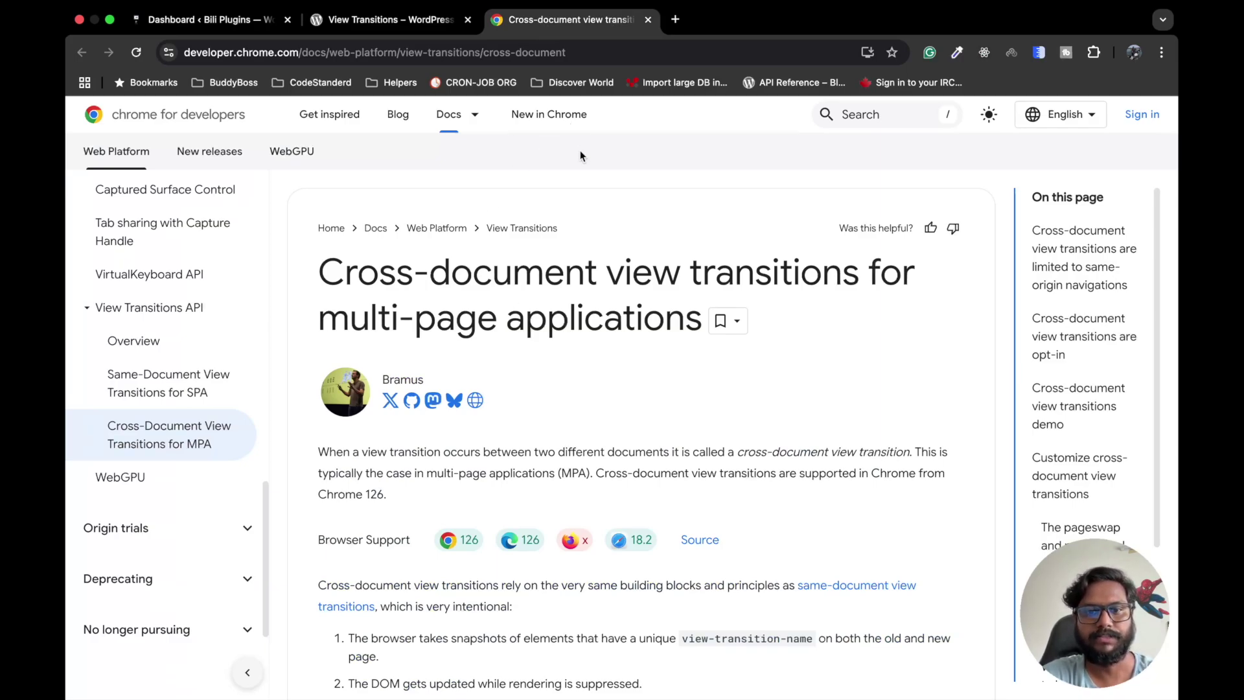
scroll(488, 293, down, 3)
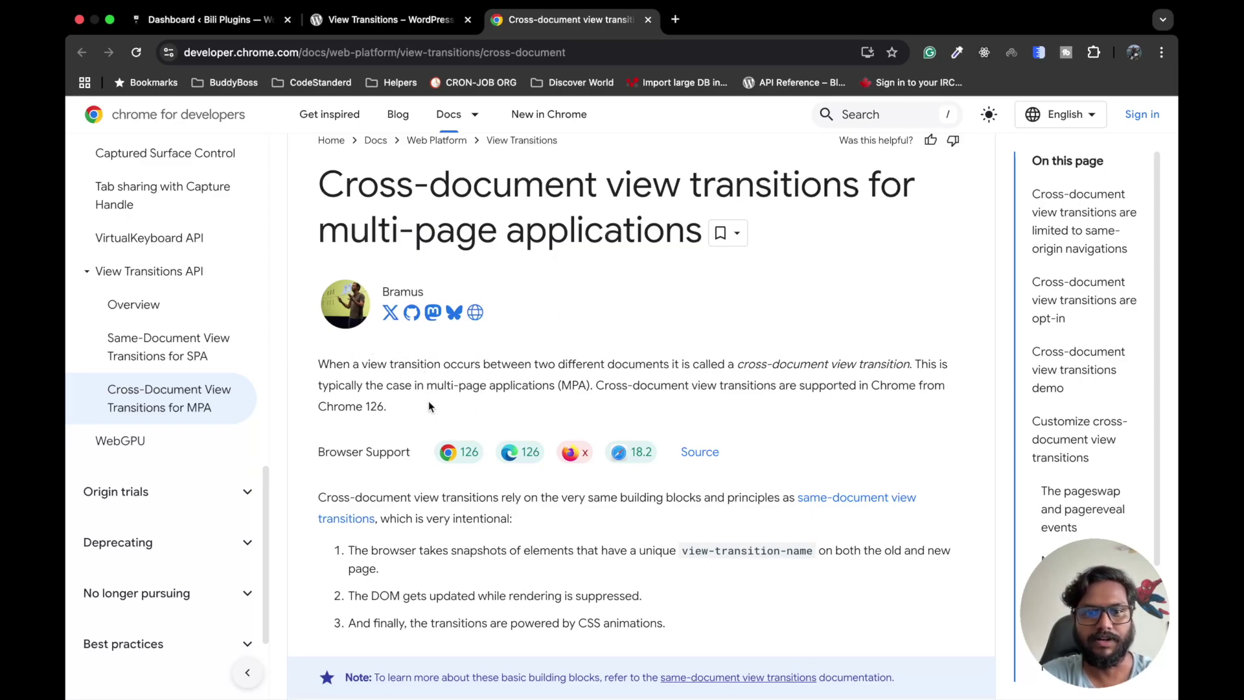
scroll(429, 401, down, 1)
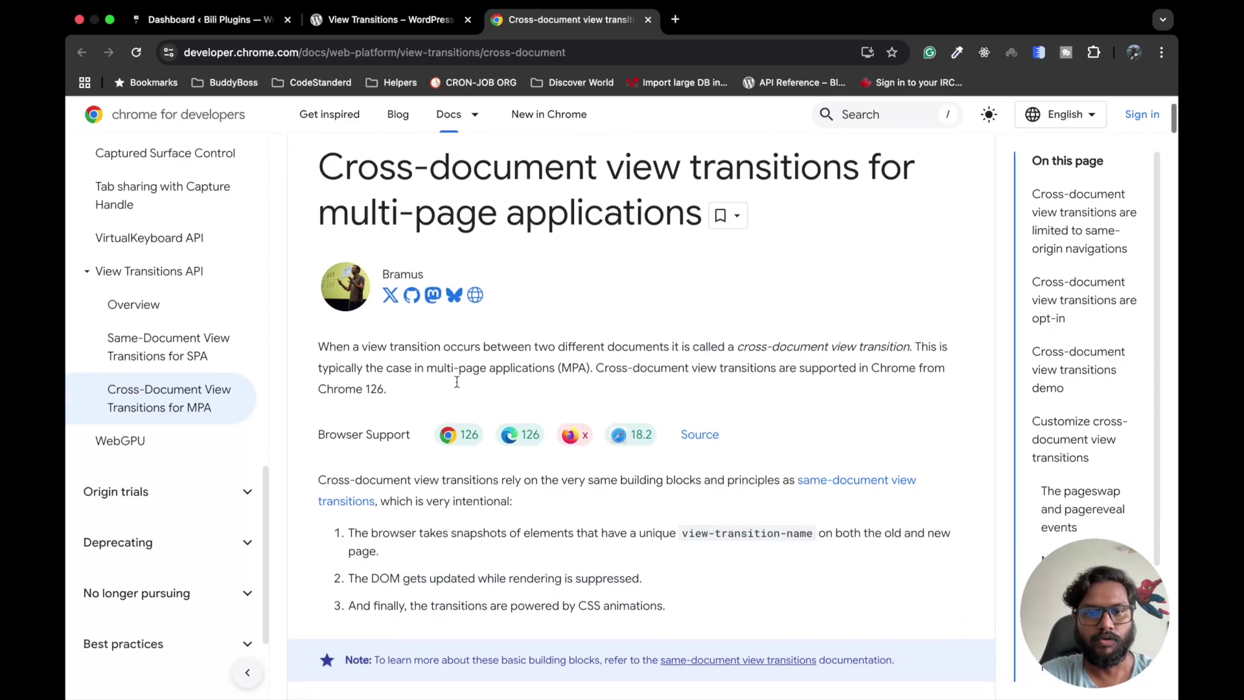
scroll(456, 382, down, 1)
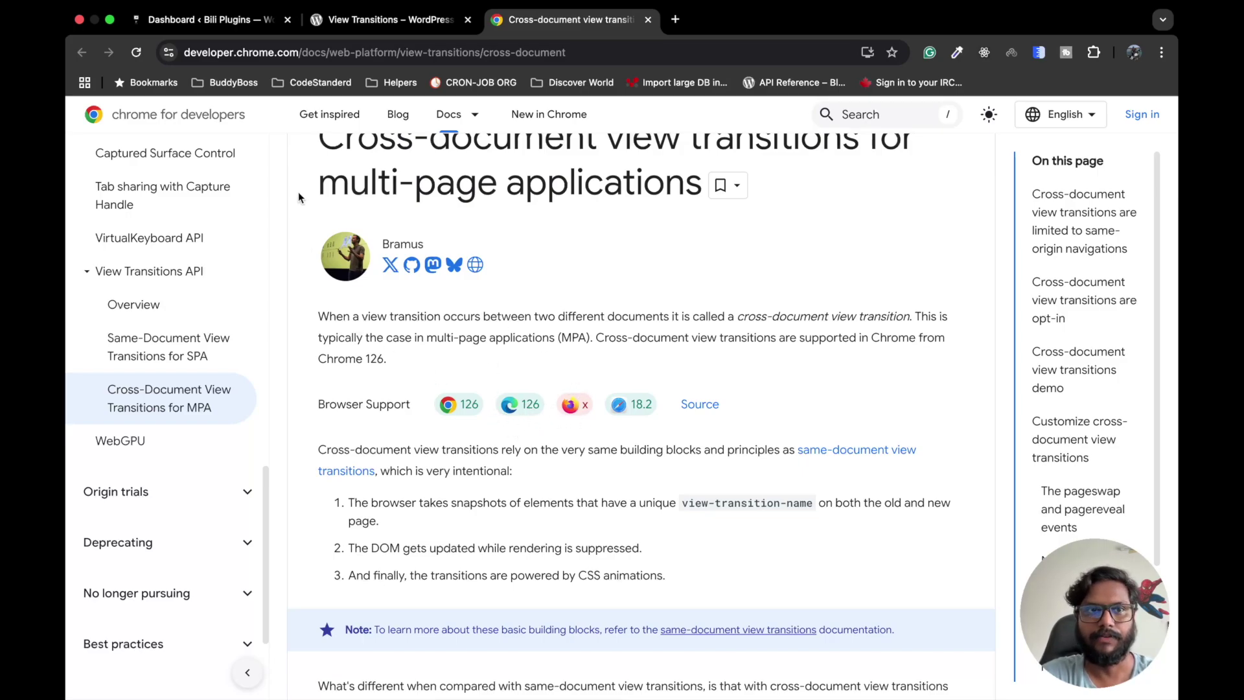
click(248, 28)
Step: Highlight the plugin page's Browser support sentence naming Chrome, Edge and Safari
click(389, 20)
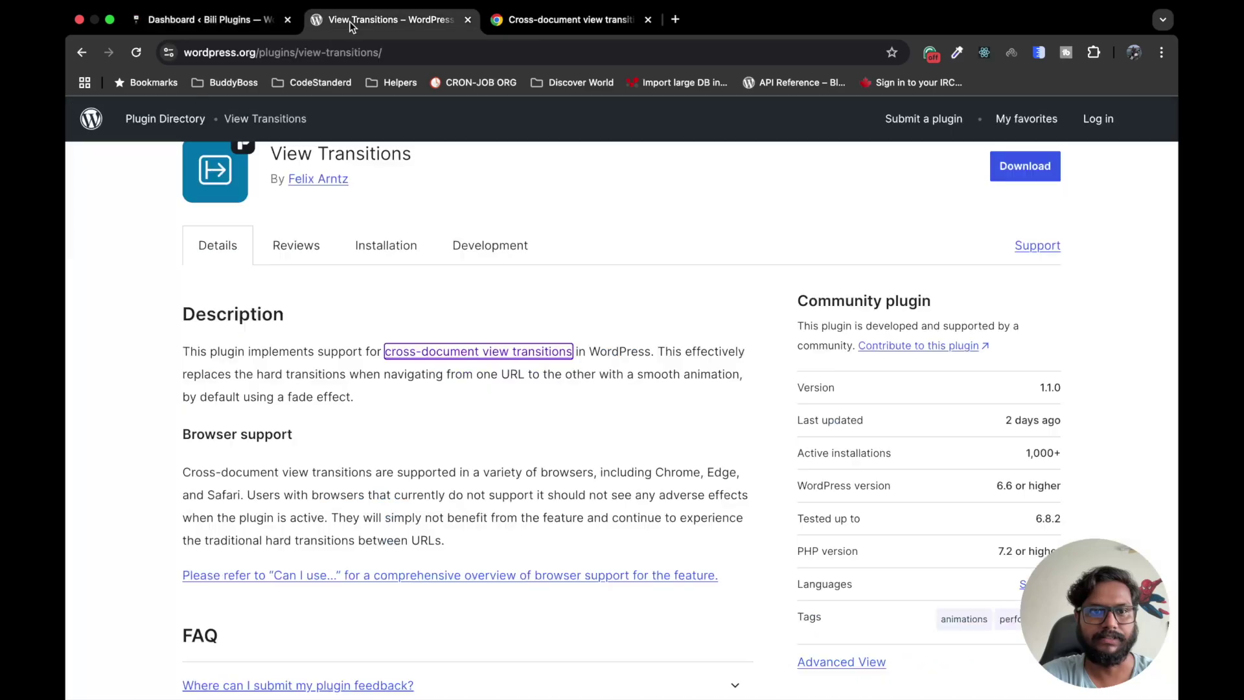
scroll(371, 382, down, 3)
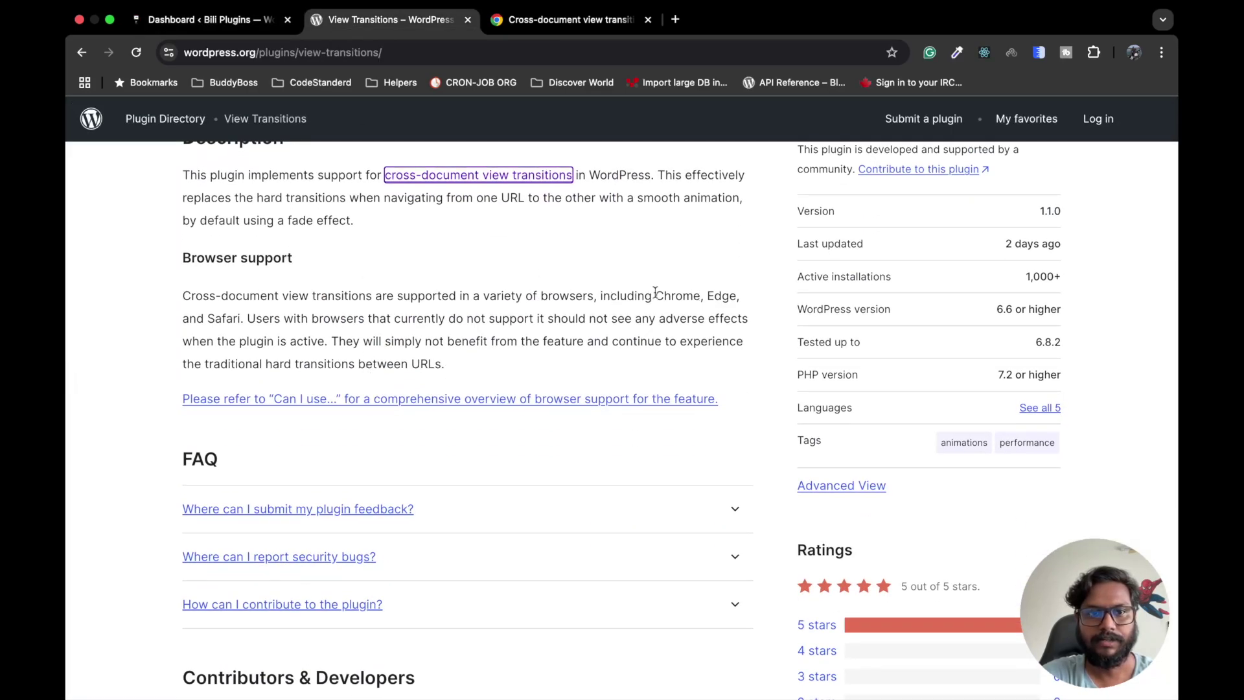
drag(239, 314, 190, 309)
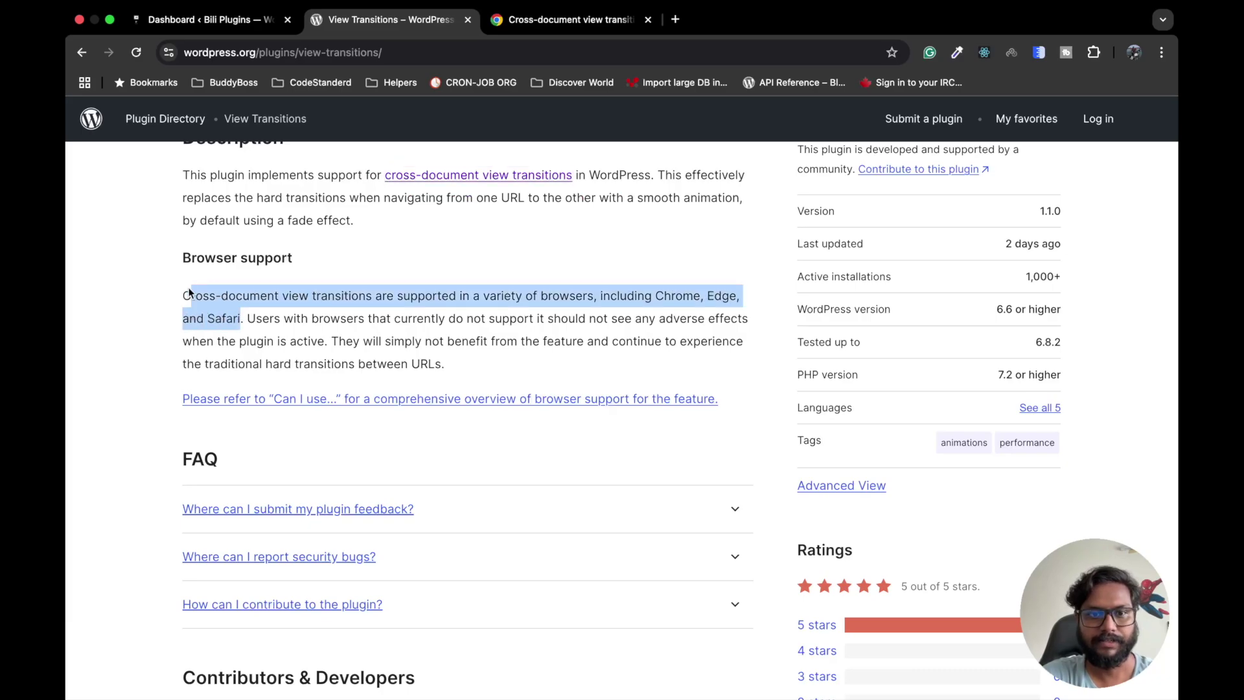
double_click(318, 317)
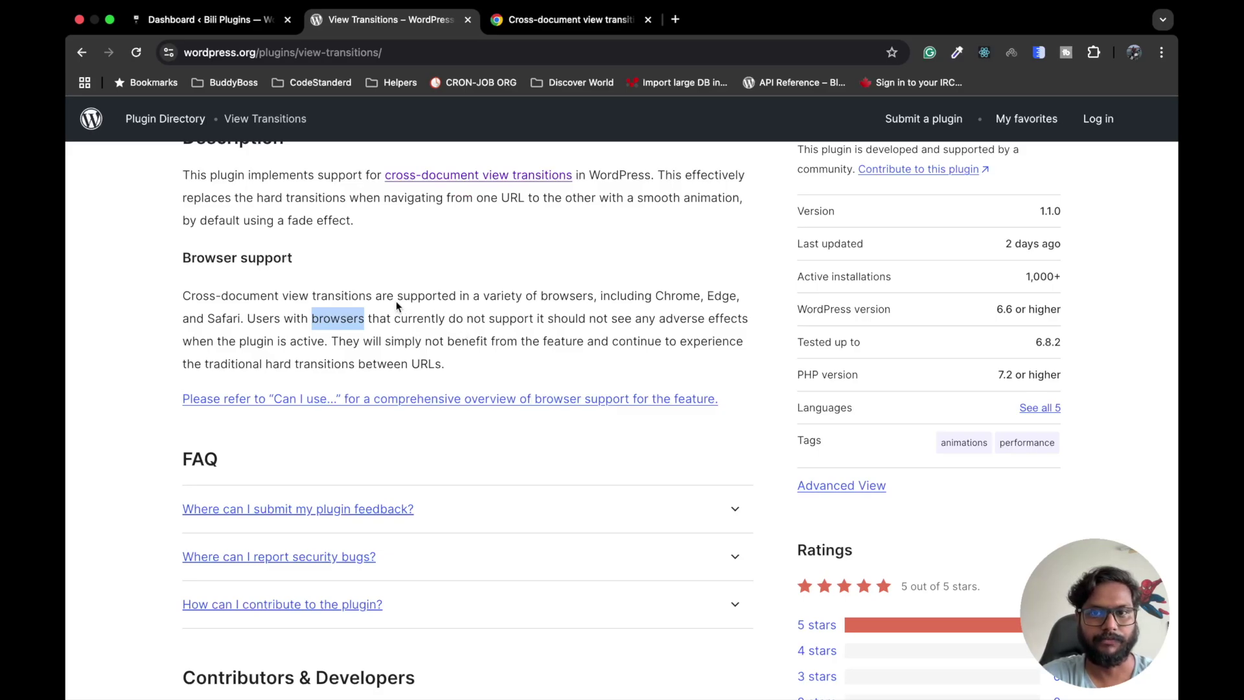
scroll(458, 295, up, 3)
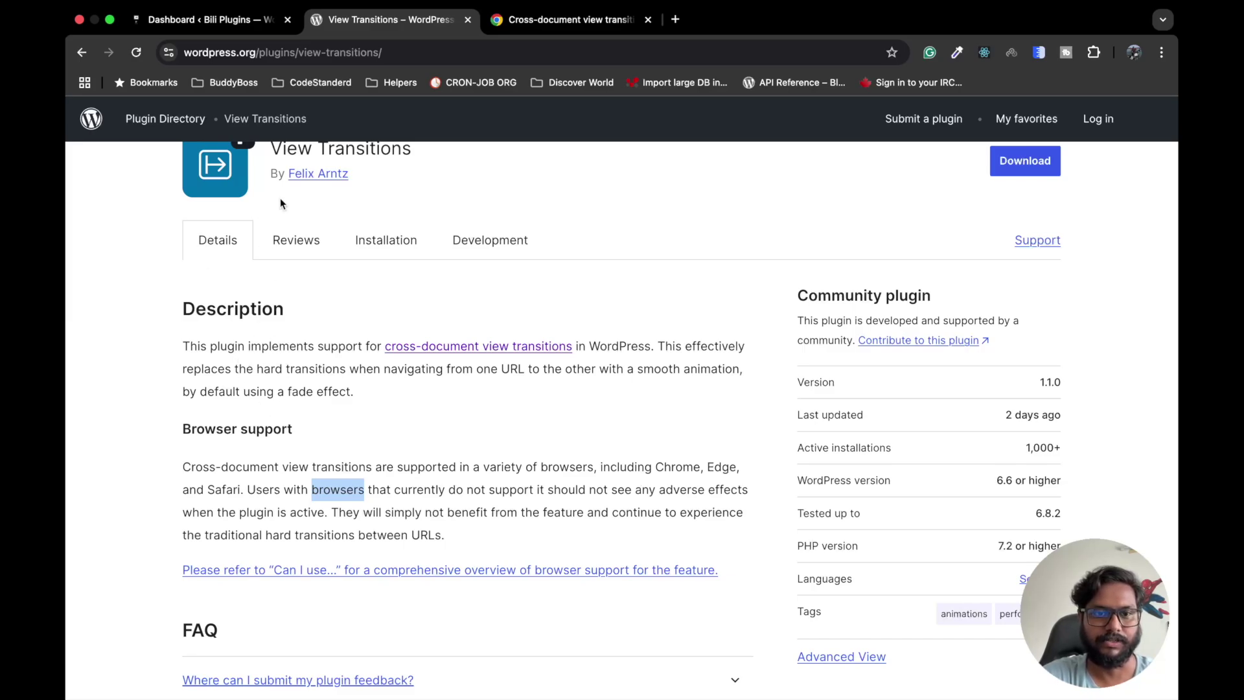
scroll(354, 314, up, 5)
Step: Open Installed Plugins and copy the View Transitions title from the plugin page
click(243, 24)
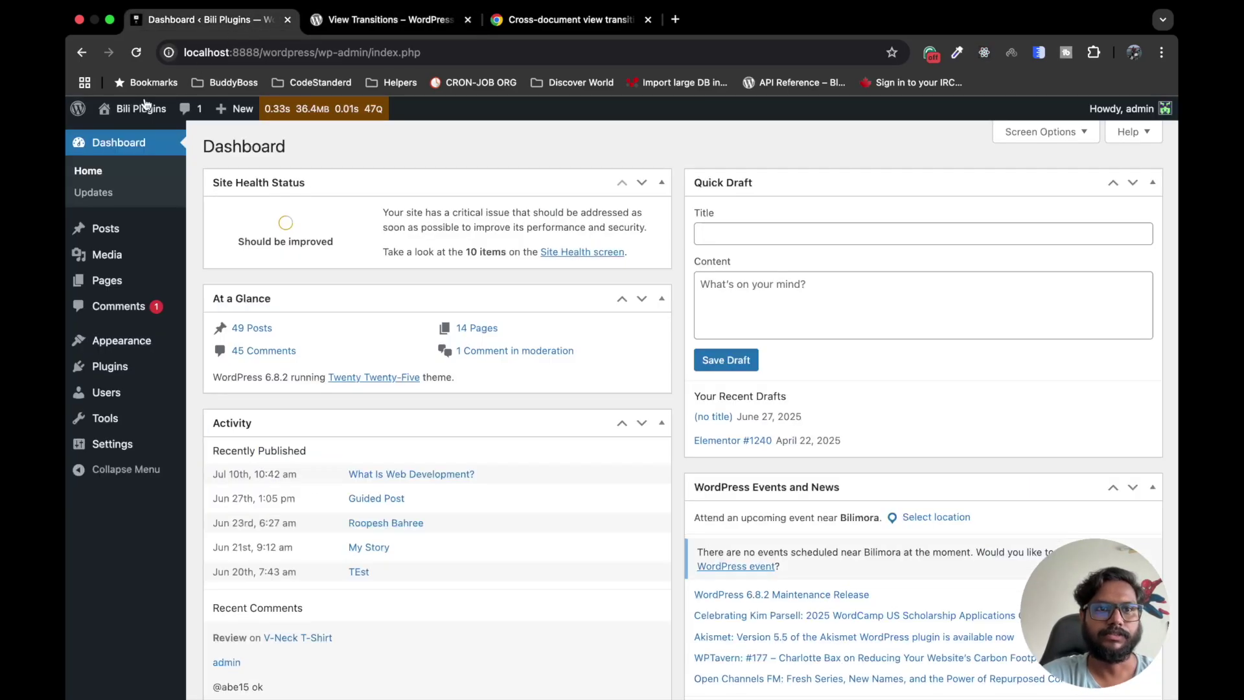
click(107, 367)
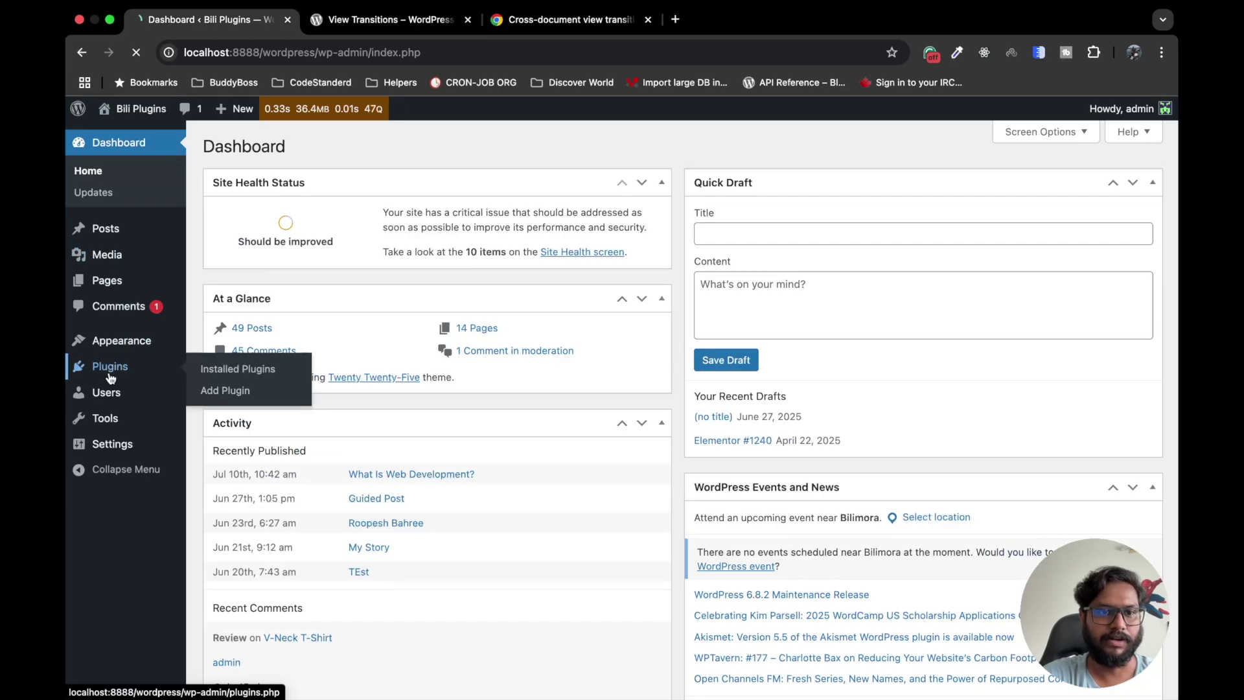
scroll(429, 404, down, 20)
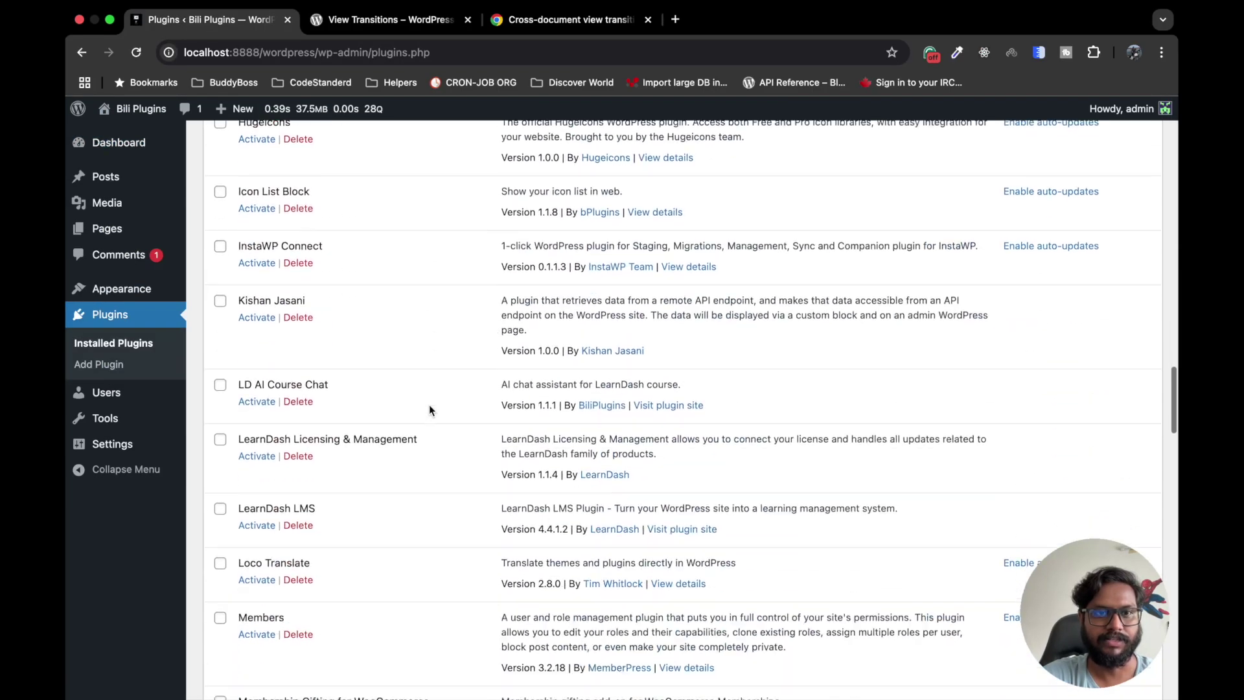
click(394, 19)
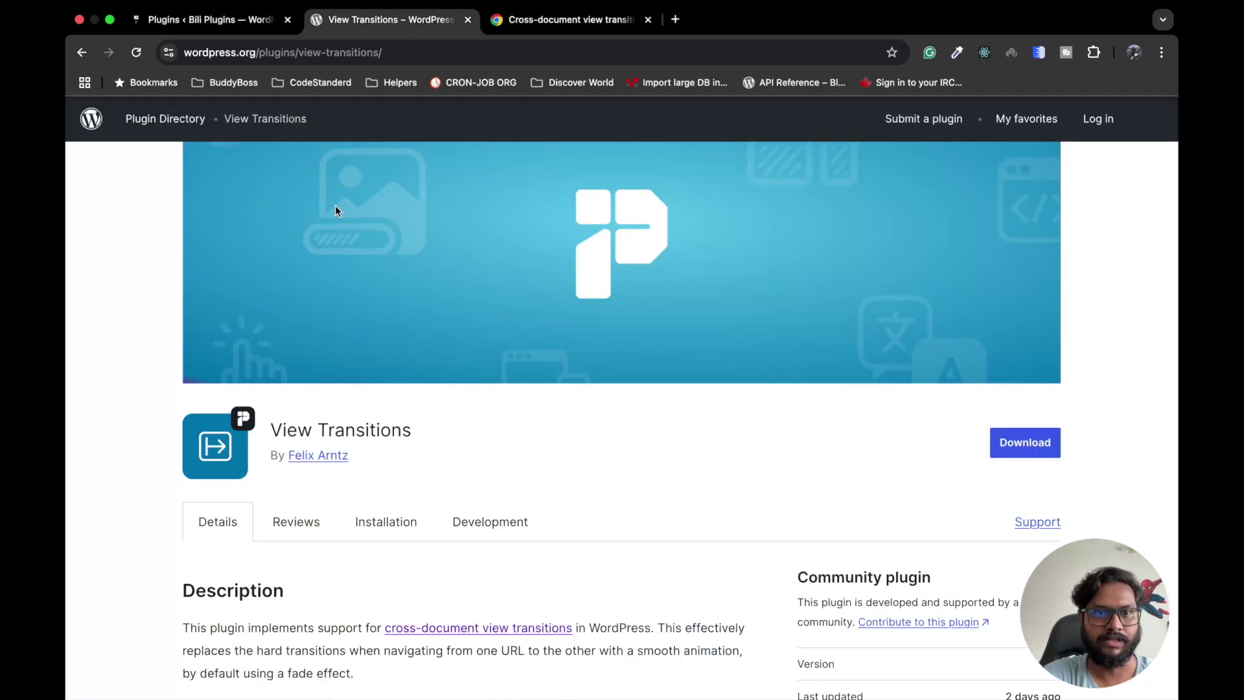
triple_click(295, 423)
key(super+c)
click(207, 19)
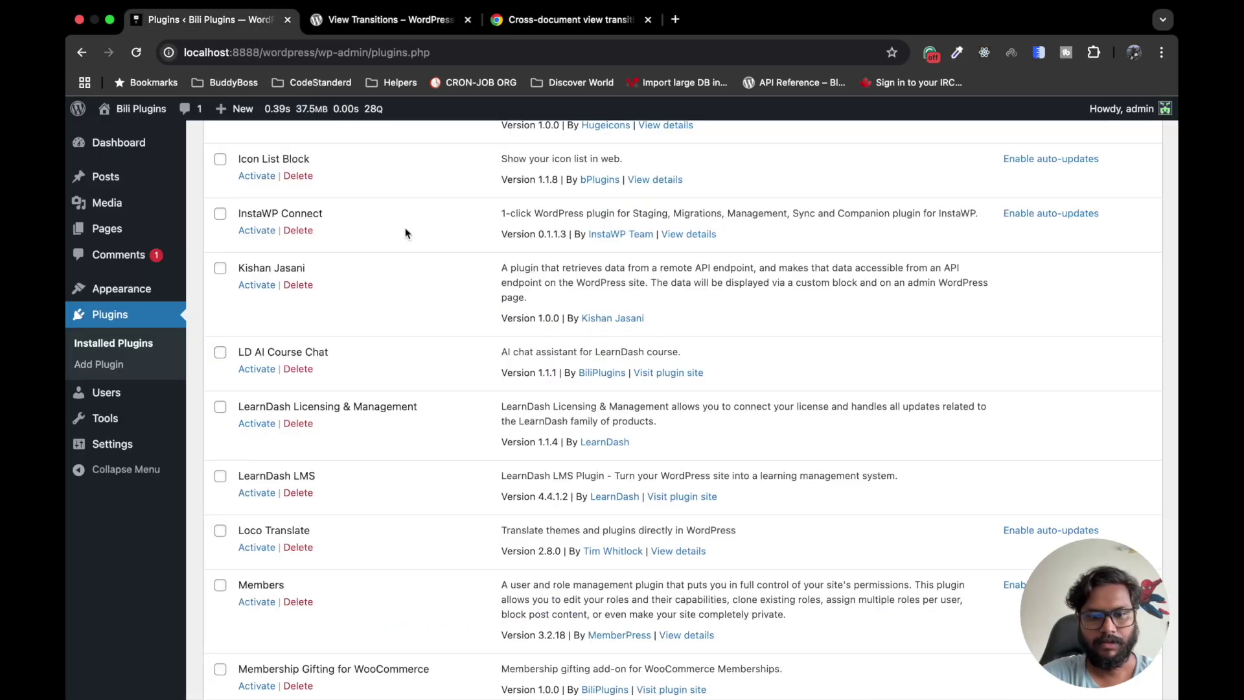
Step: Find View Transitions in the plugin list, activate it, and filter to the Active (3) plugins
key(super+f)
key(super+v)
click(258, 415)
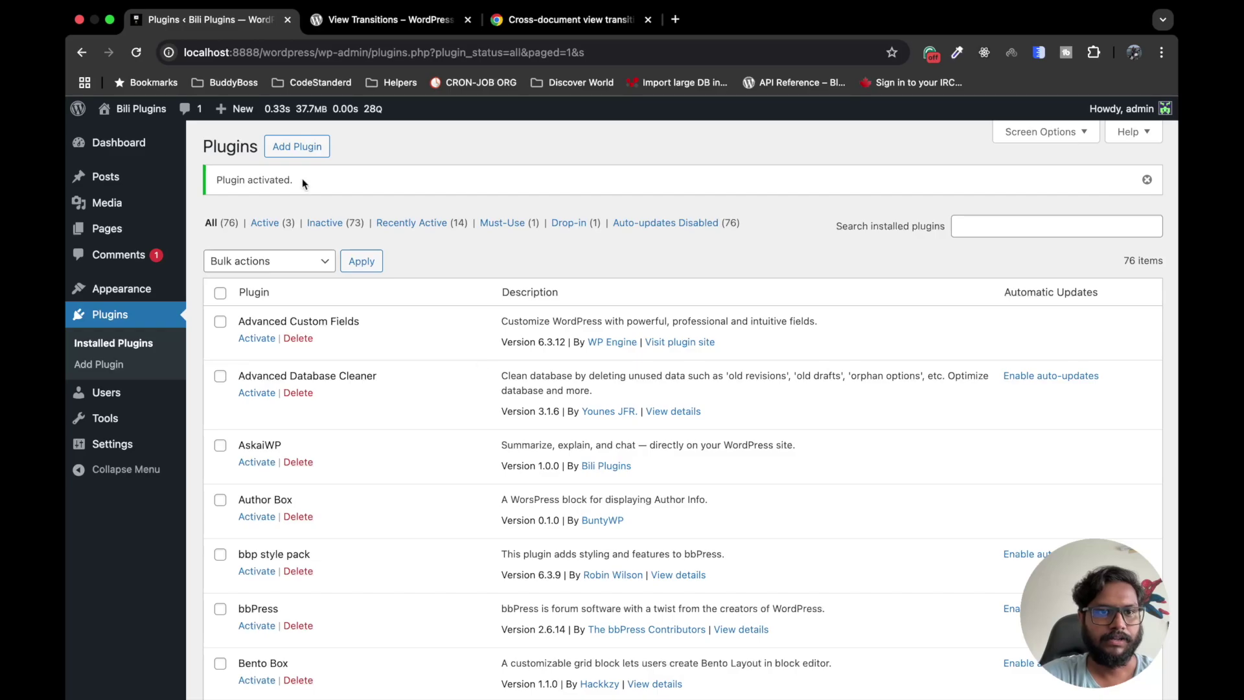
click(264, 222)
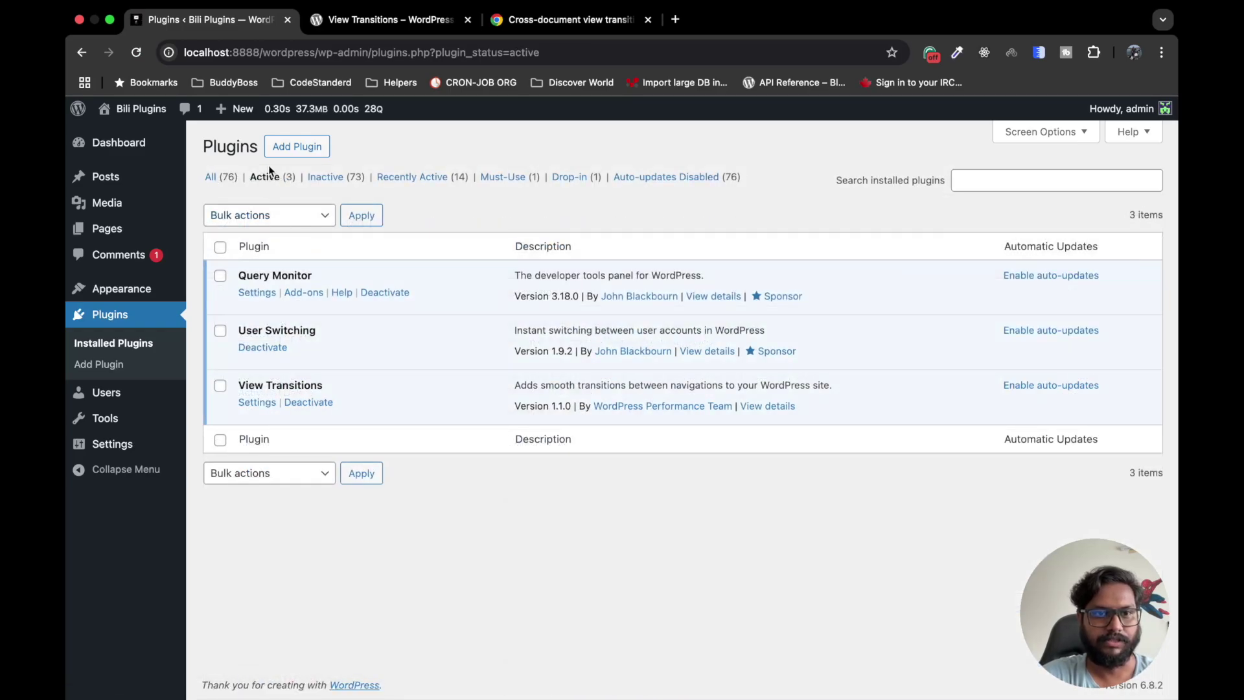
click(268, 179)
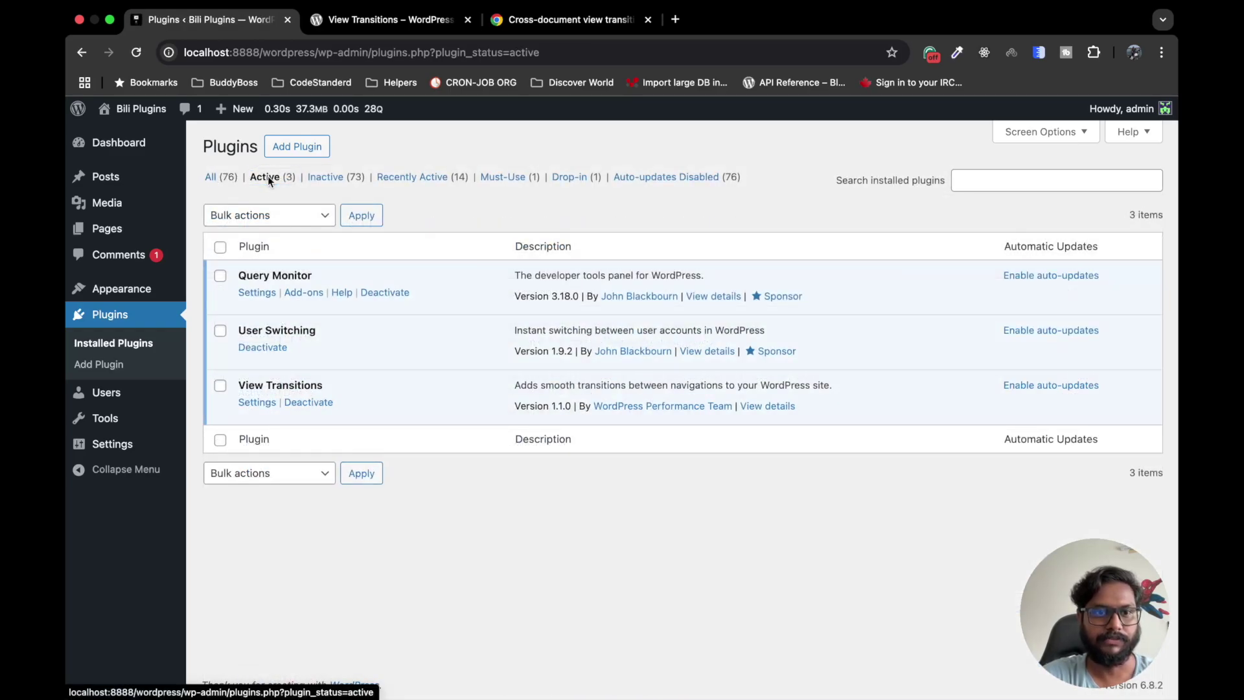
click(327, 177)
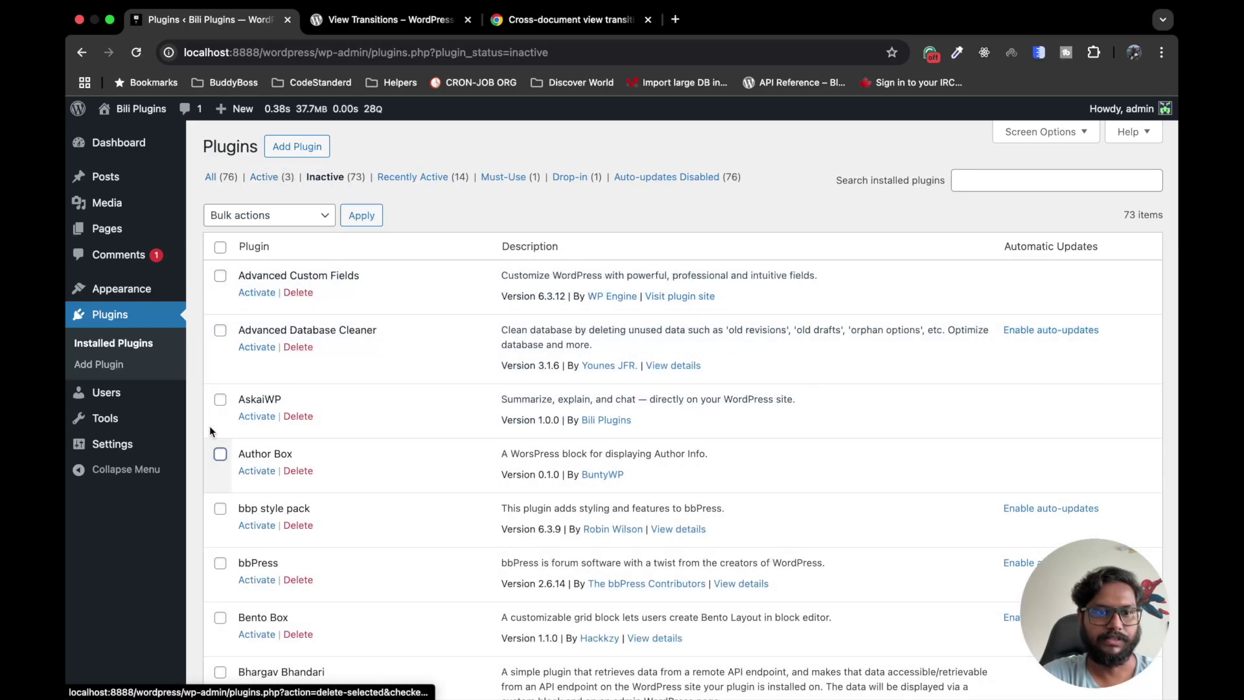
click(271, 178)
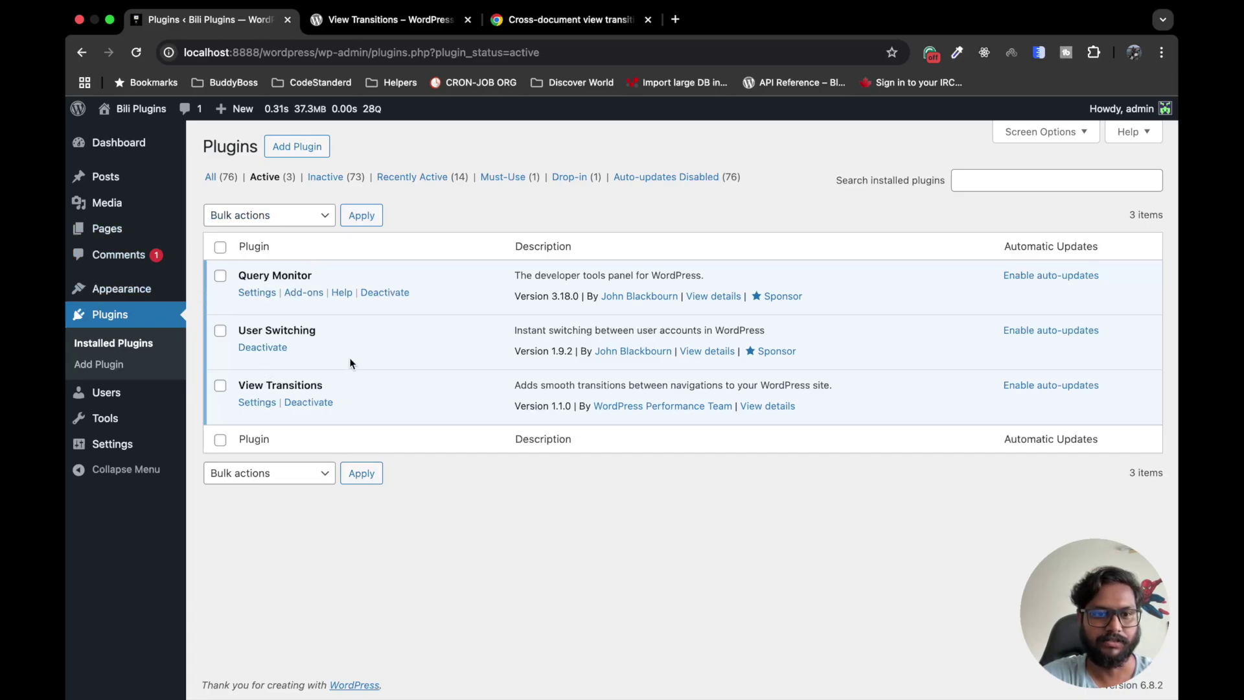
Step: Deactivate View Transitions and browse the Inactive, Recently Active, Must-Use and All filters
click(310, 403)
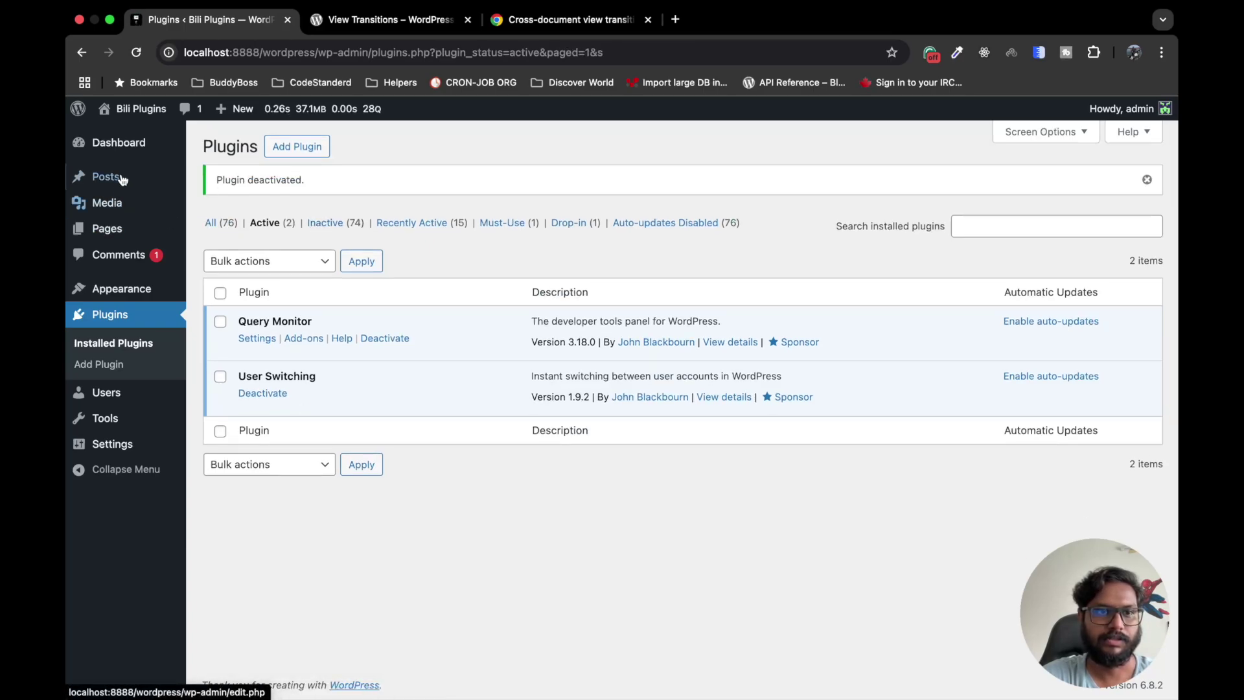
click(334, 224)
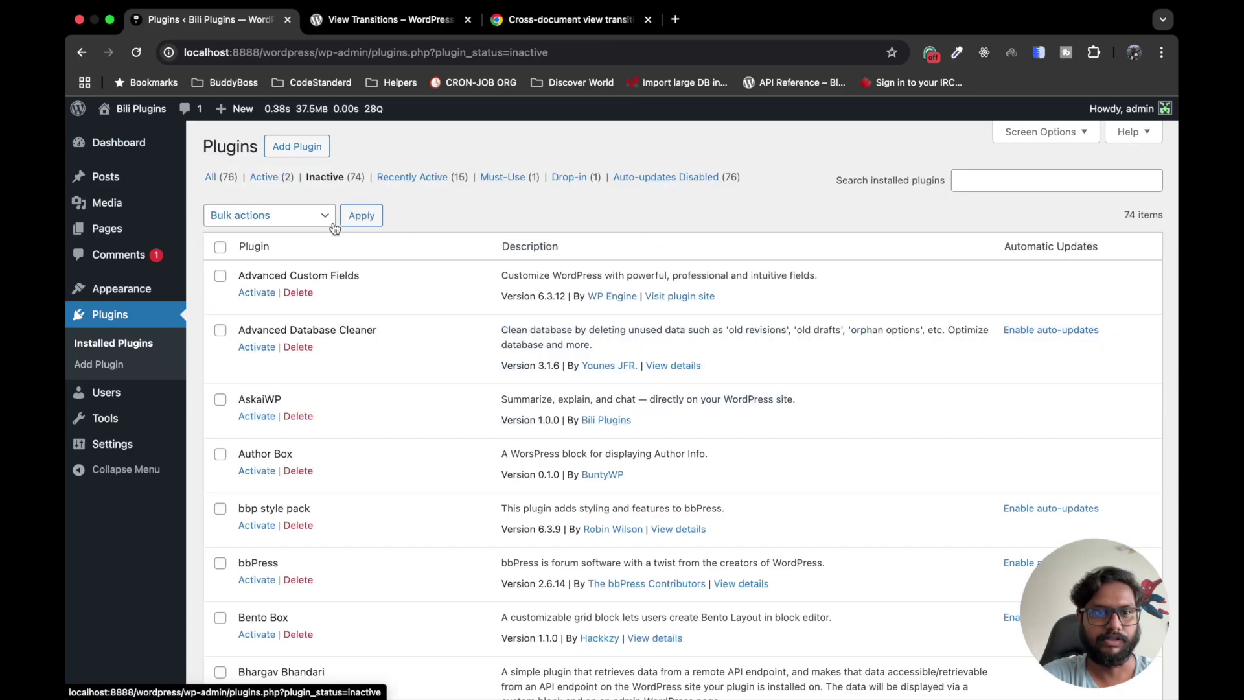
click(409, 178)
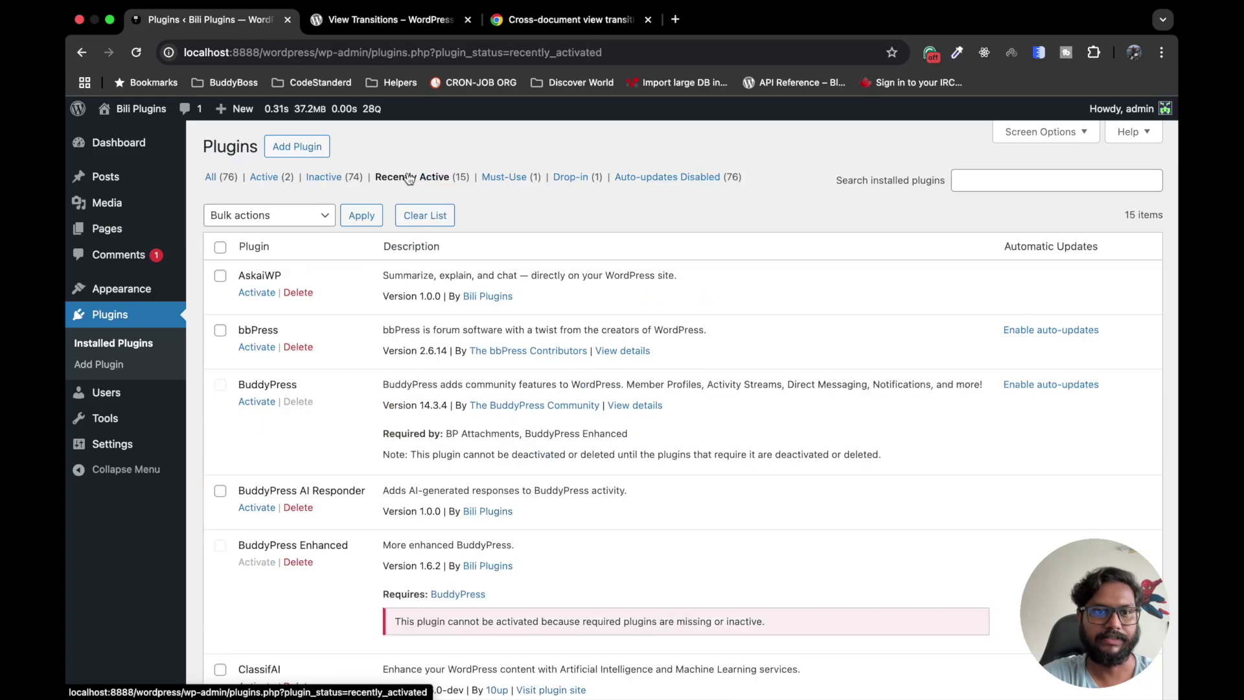
click(503, 178)
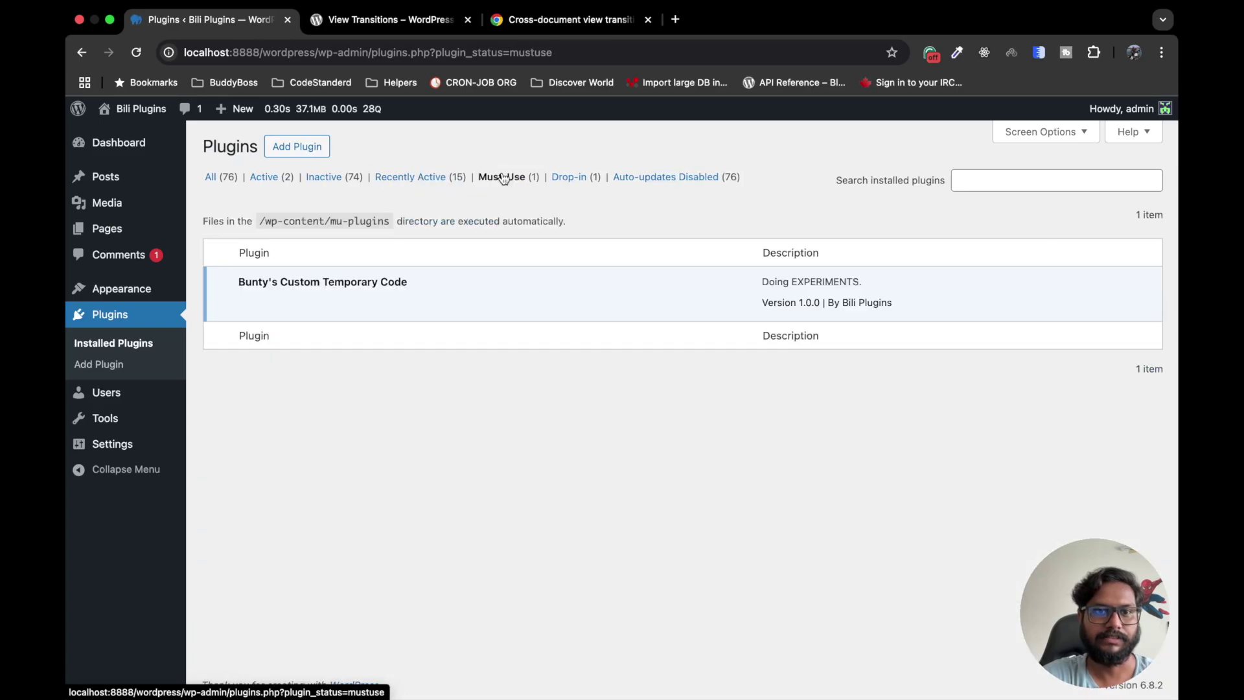
click(335, 179)
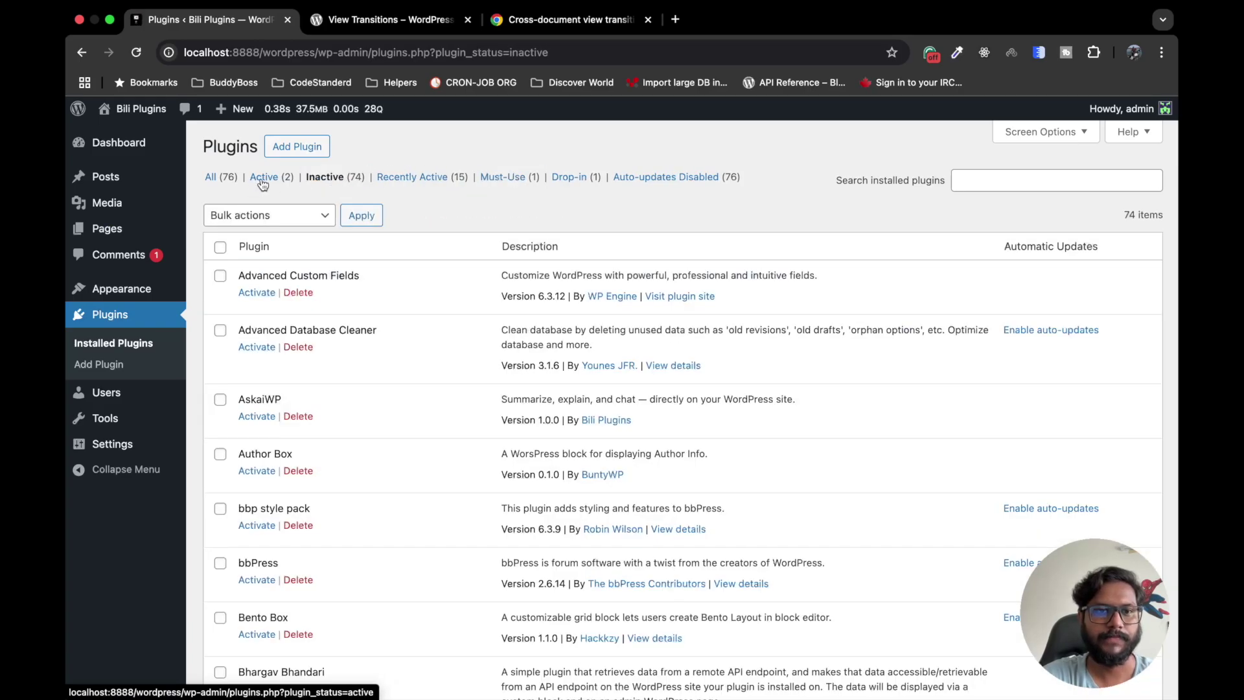
click(211, 179)
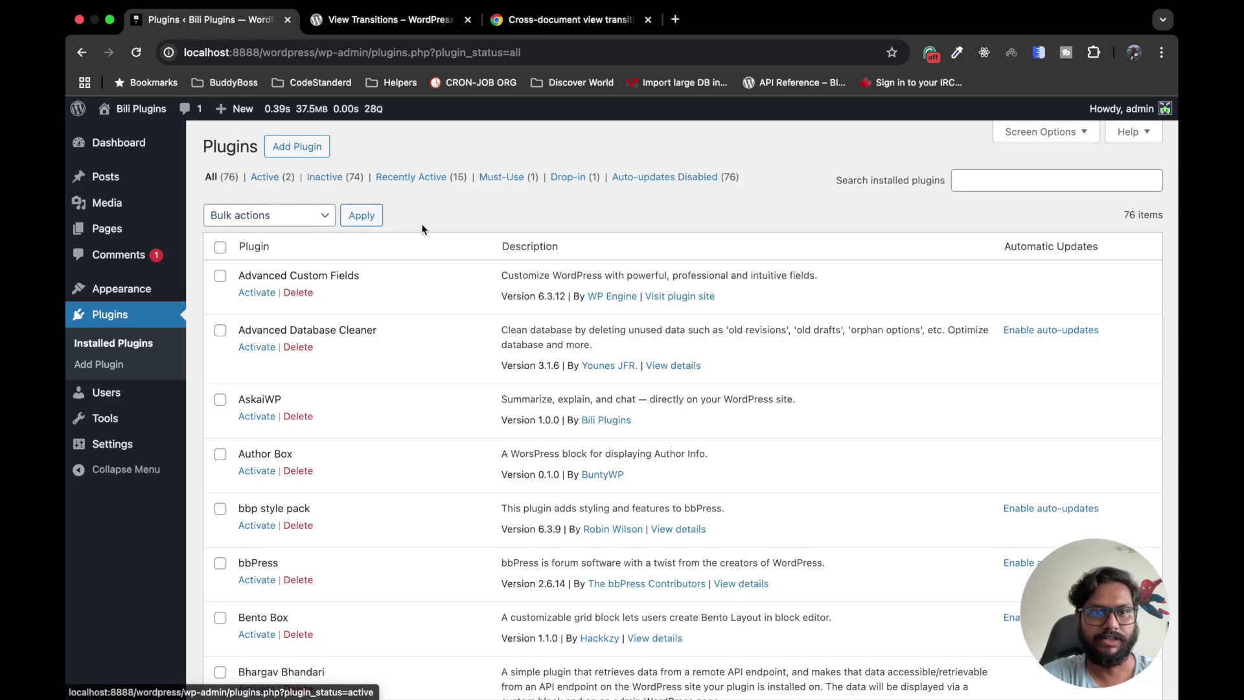
Step: Reactivate View Transitions, check the Active and Inactive filters, and open its Settings link
key(super+f)
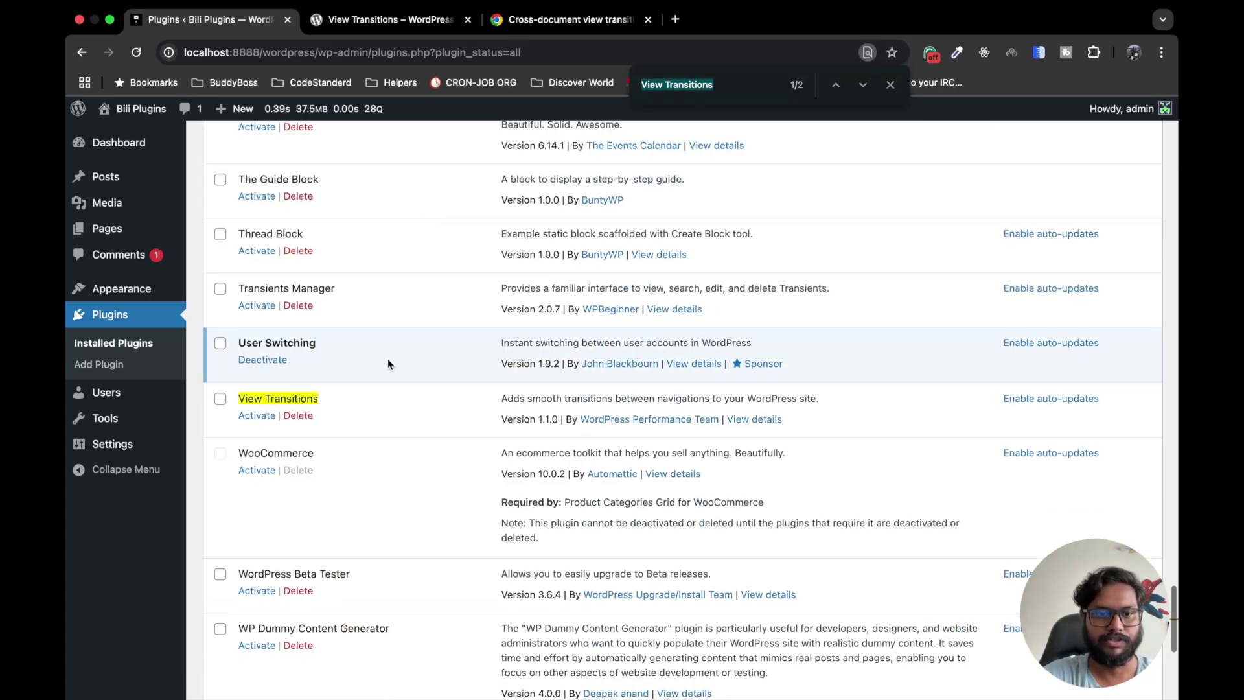
click(260, 416)
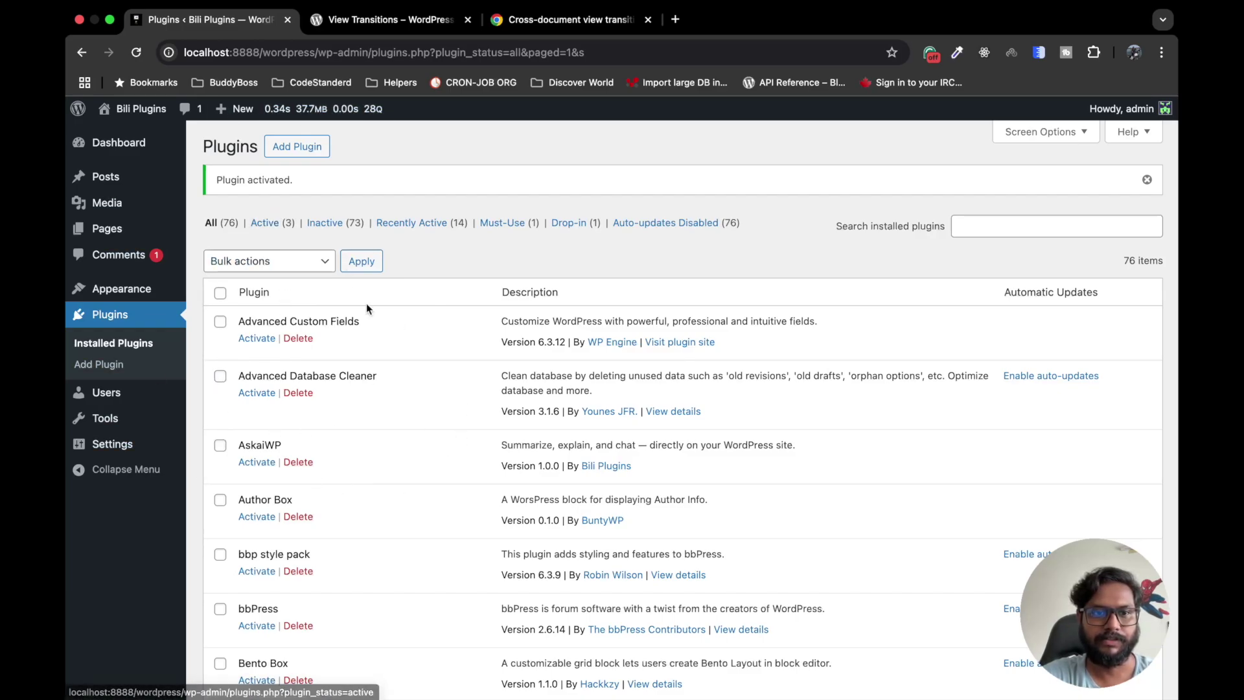
click(265, 223)
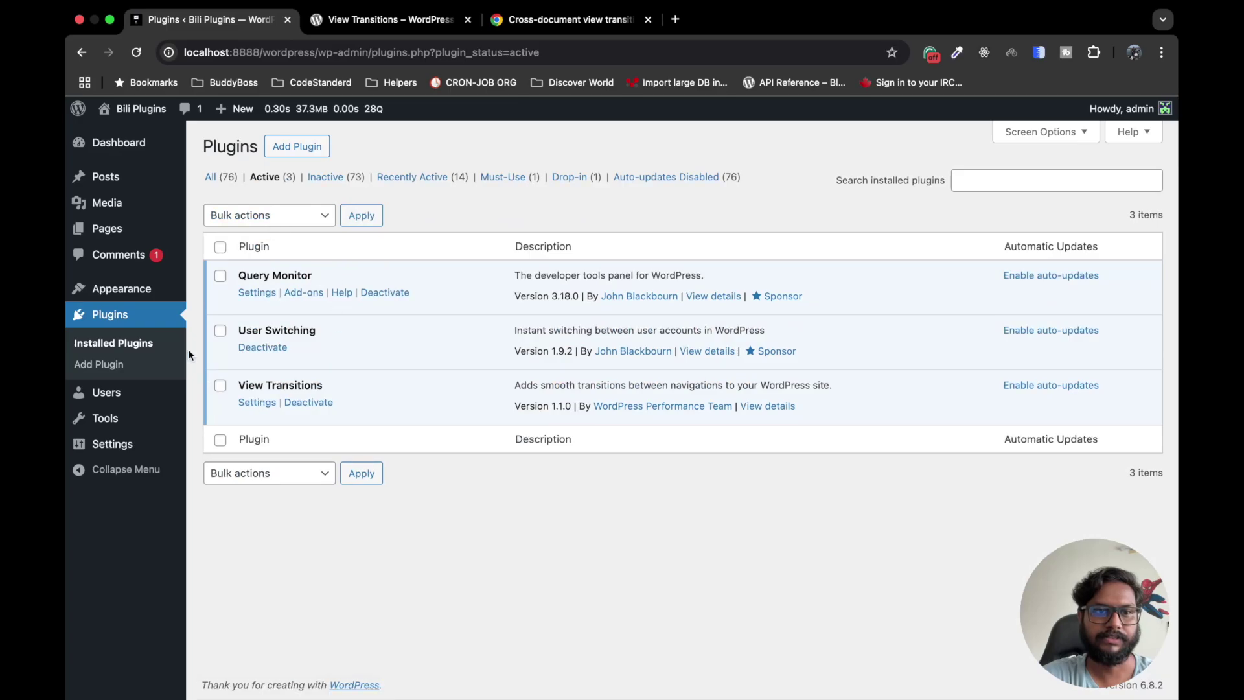
click(333, 177)
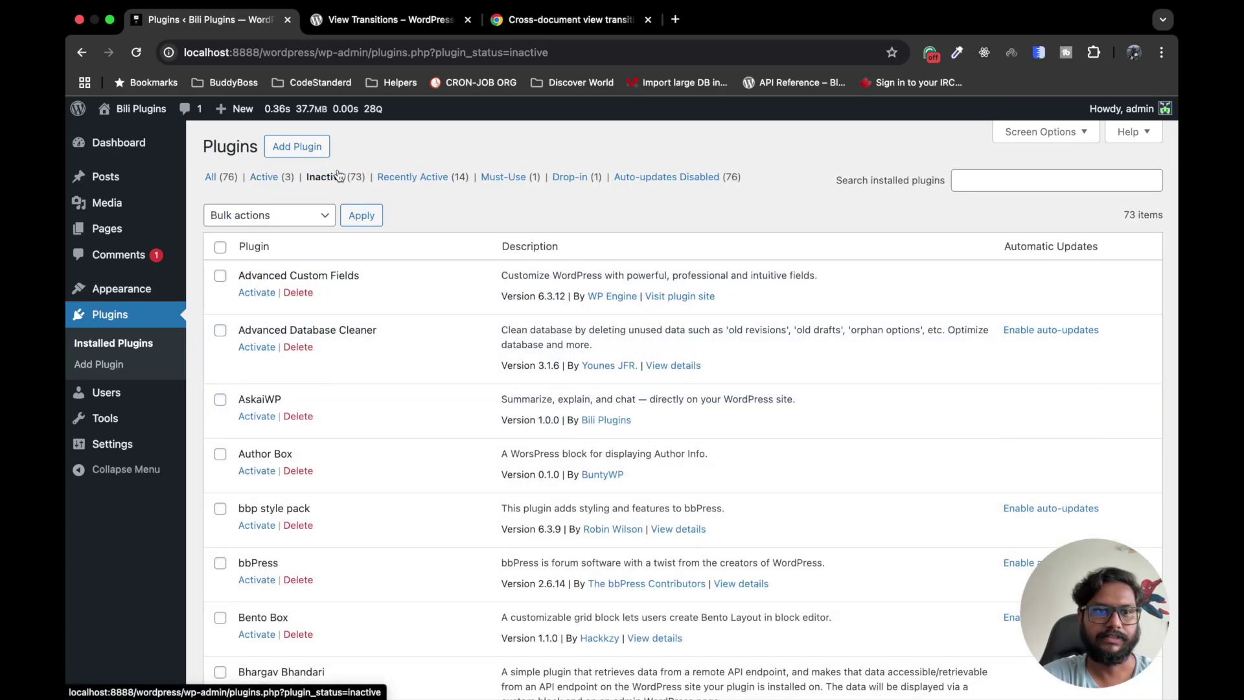
click(264, 177)
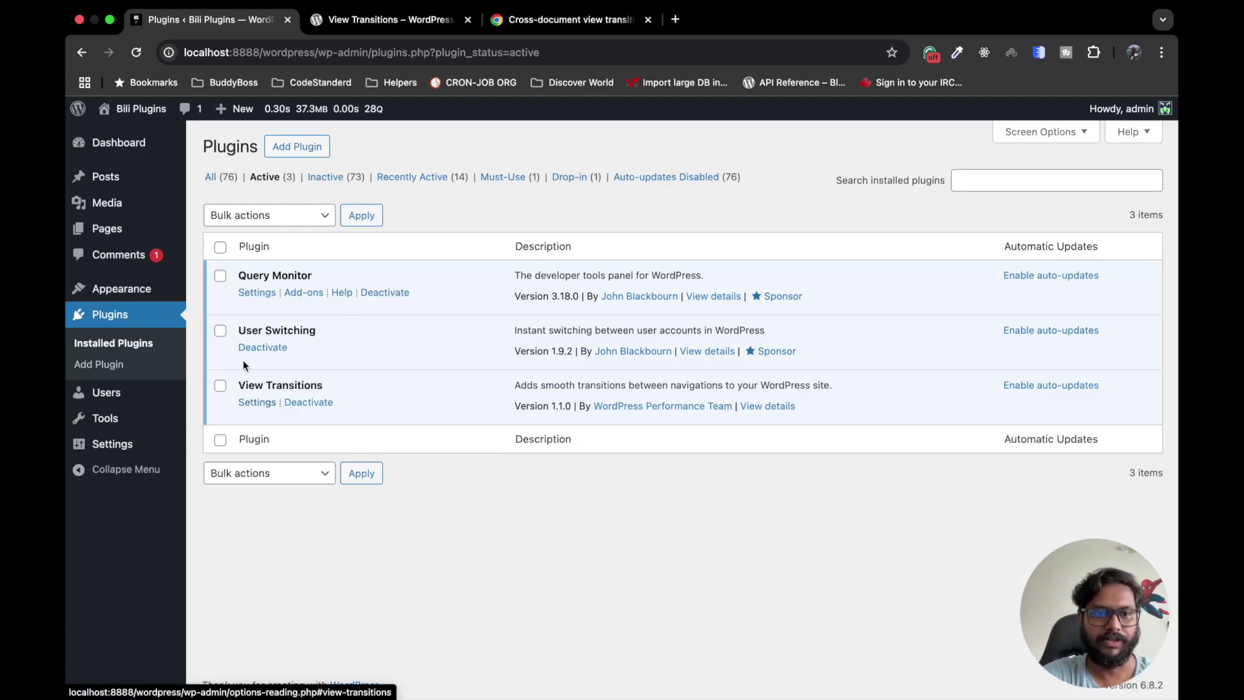
click(252, 401)
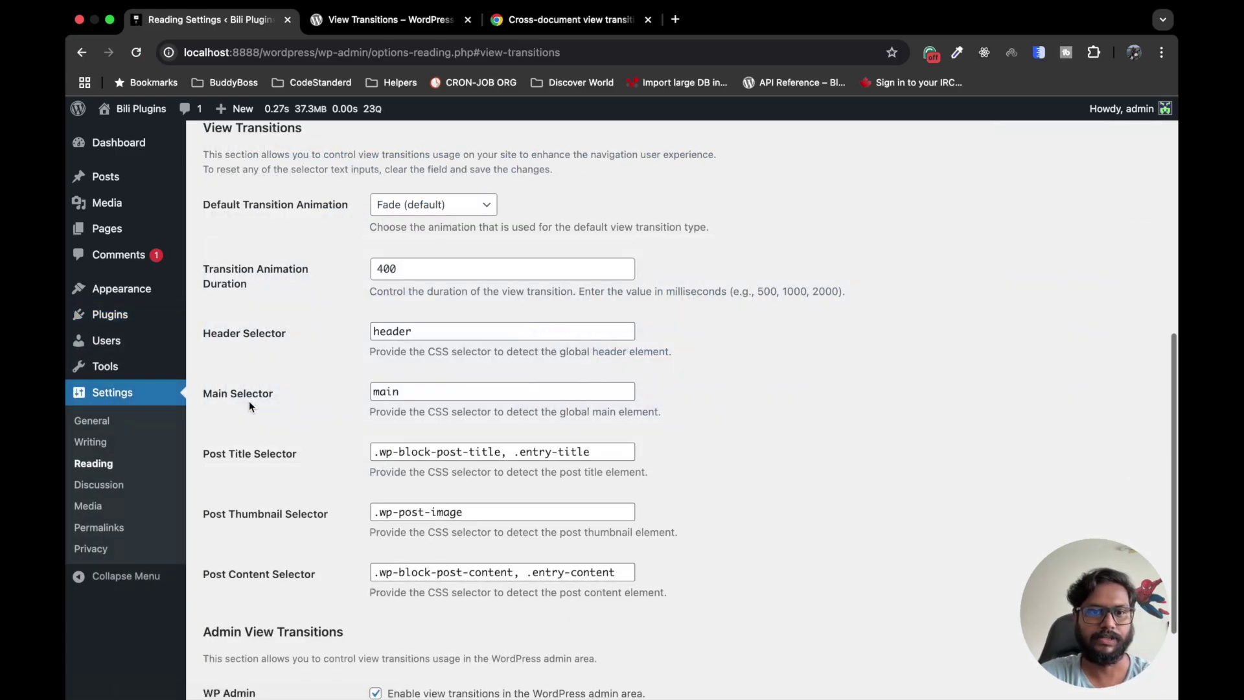
scroll(326, 382, up, 4)
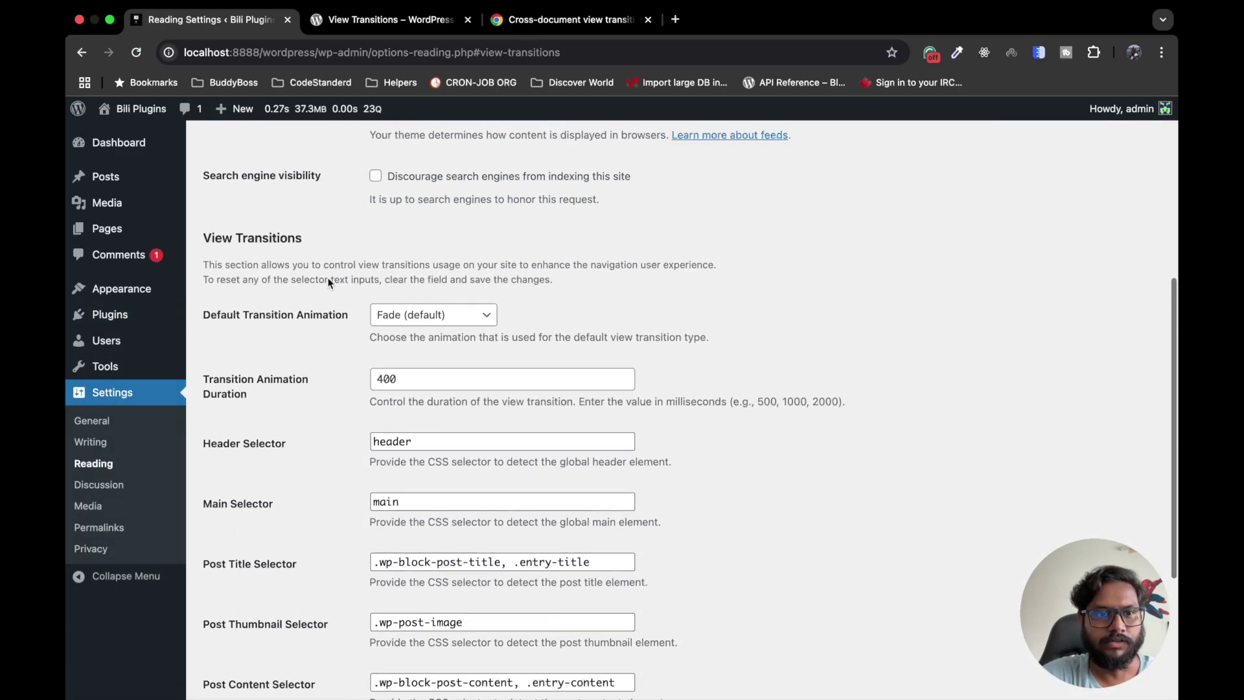
scroll(328, 283, up, 3)
scroll(328, 283, down, 4)
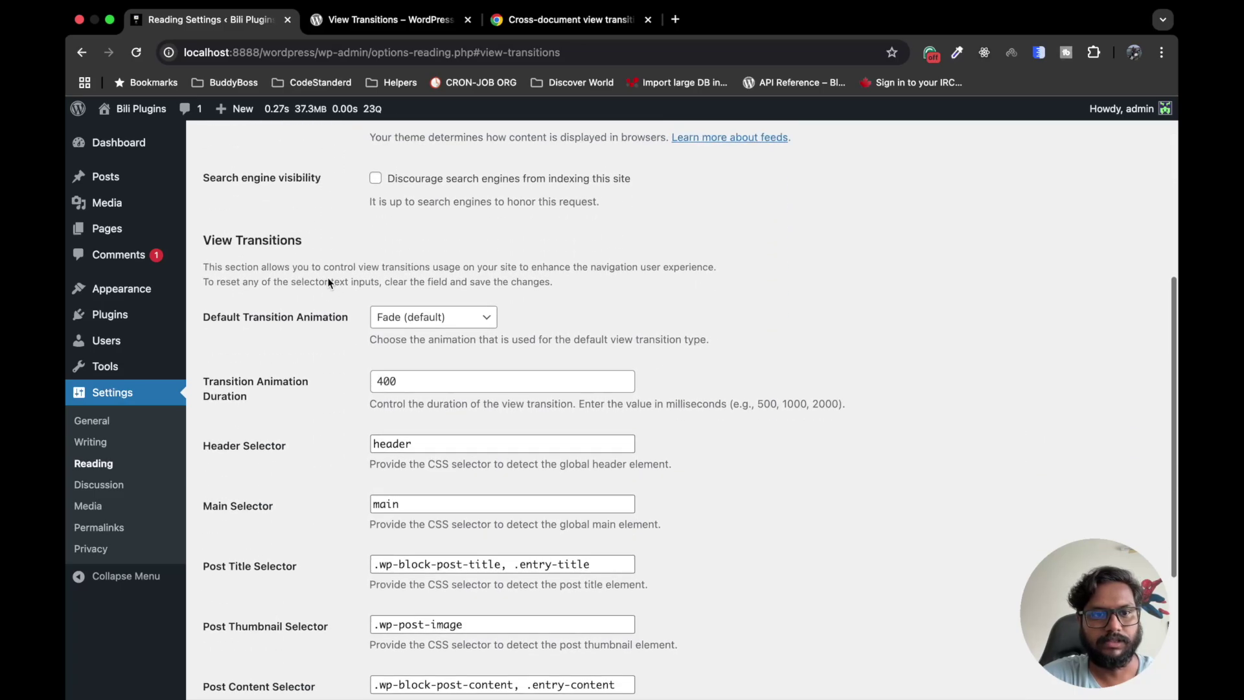
scroll(259, 330, up, 6)
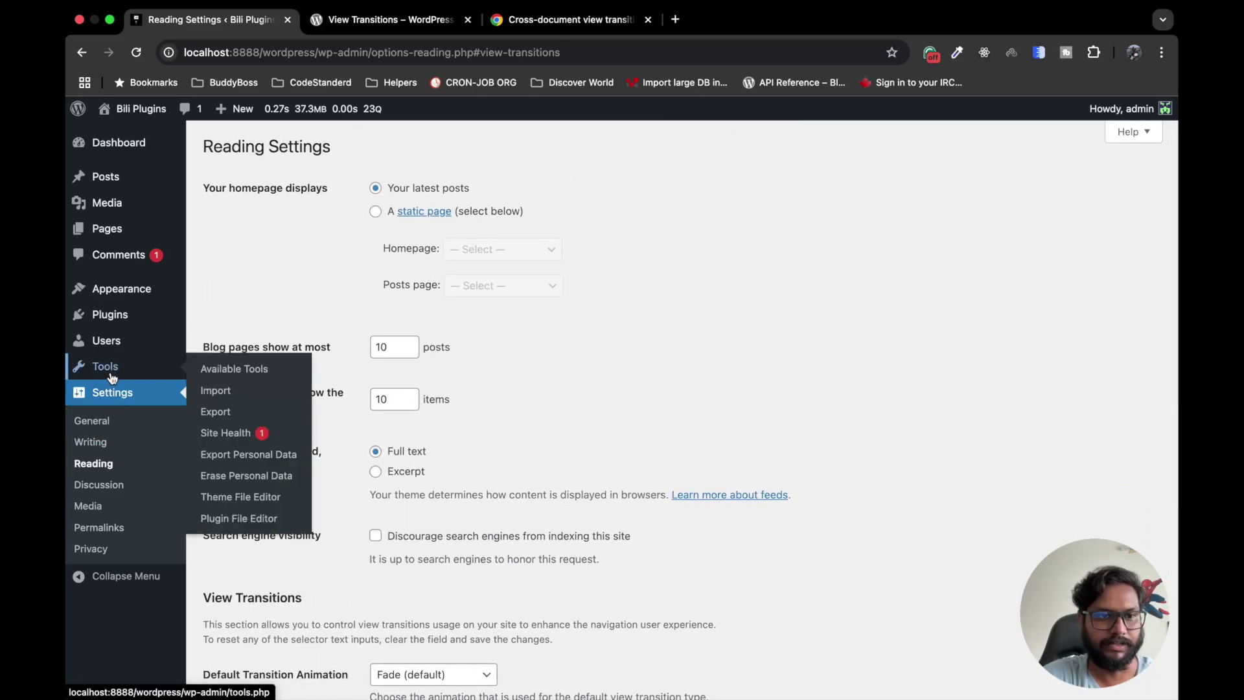
scroll(332, 360, down, 6)
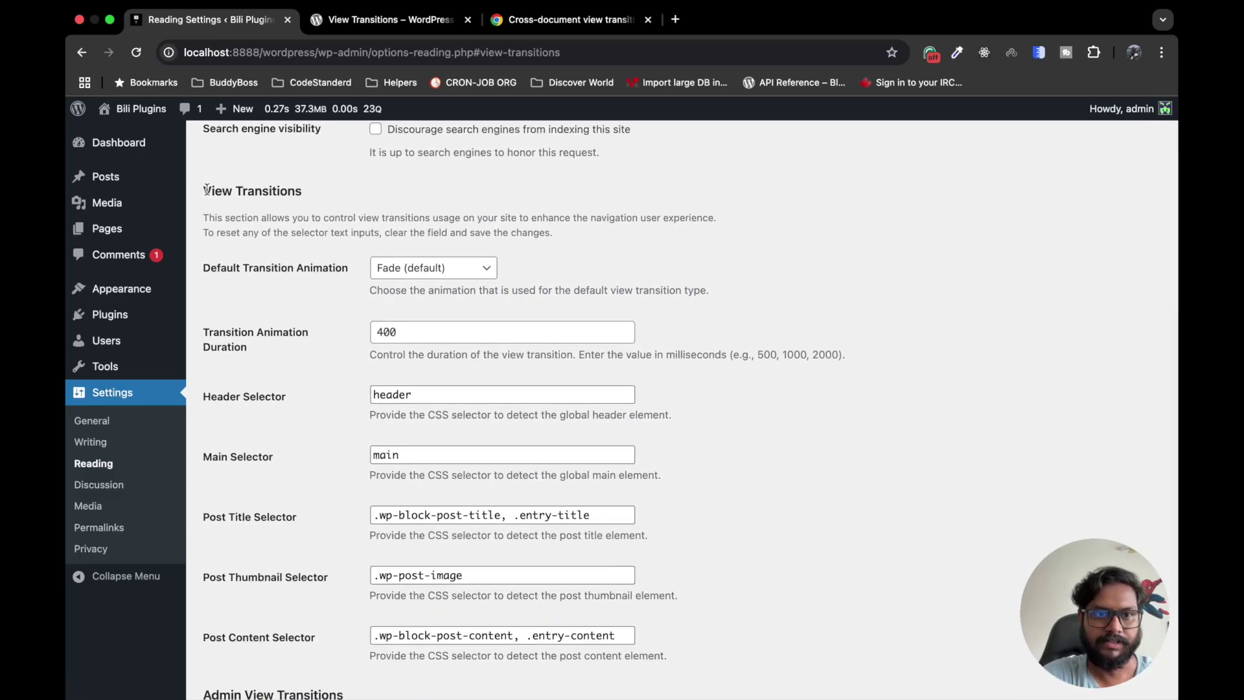
drag(206, 190, 320, 195)
scroll(285, 290, down, 3)
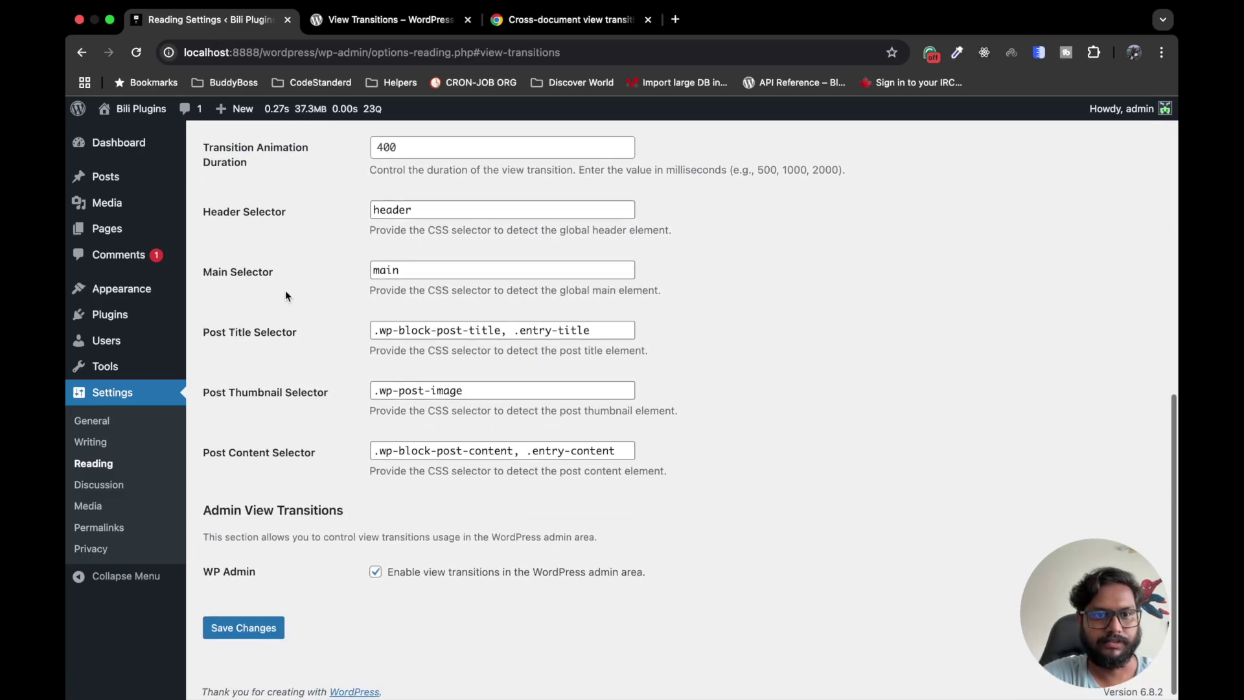
scroll(285, 290, up, 2)
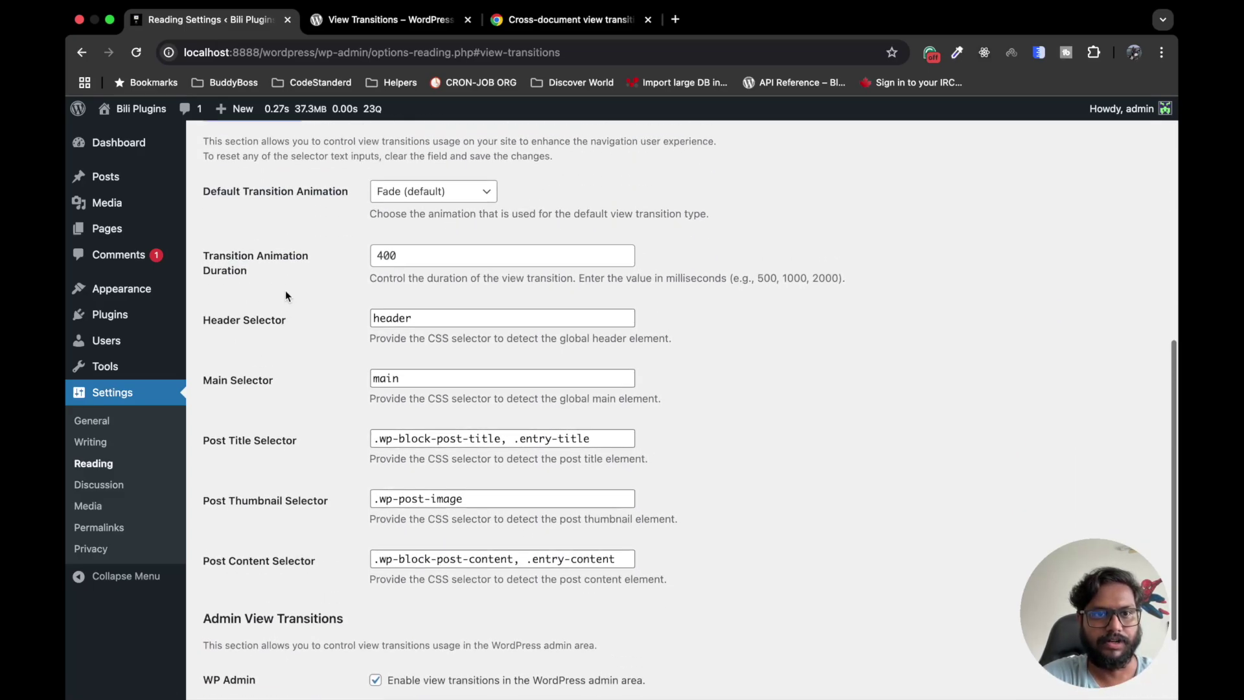
click(405, 195)
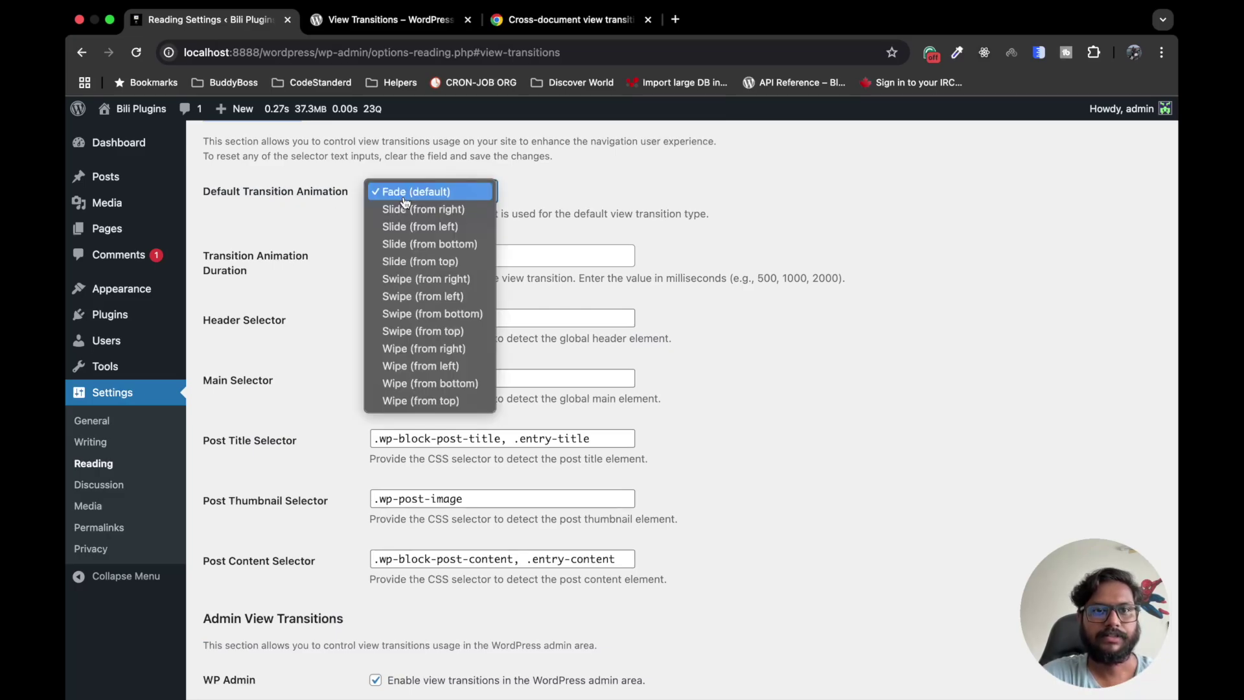
click(403, 200)
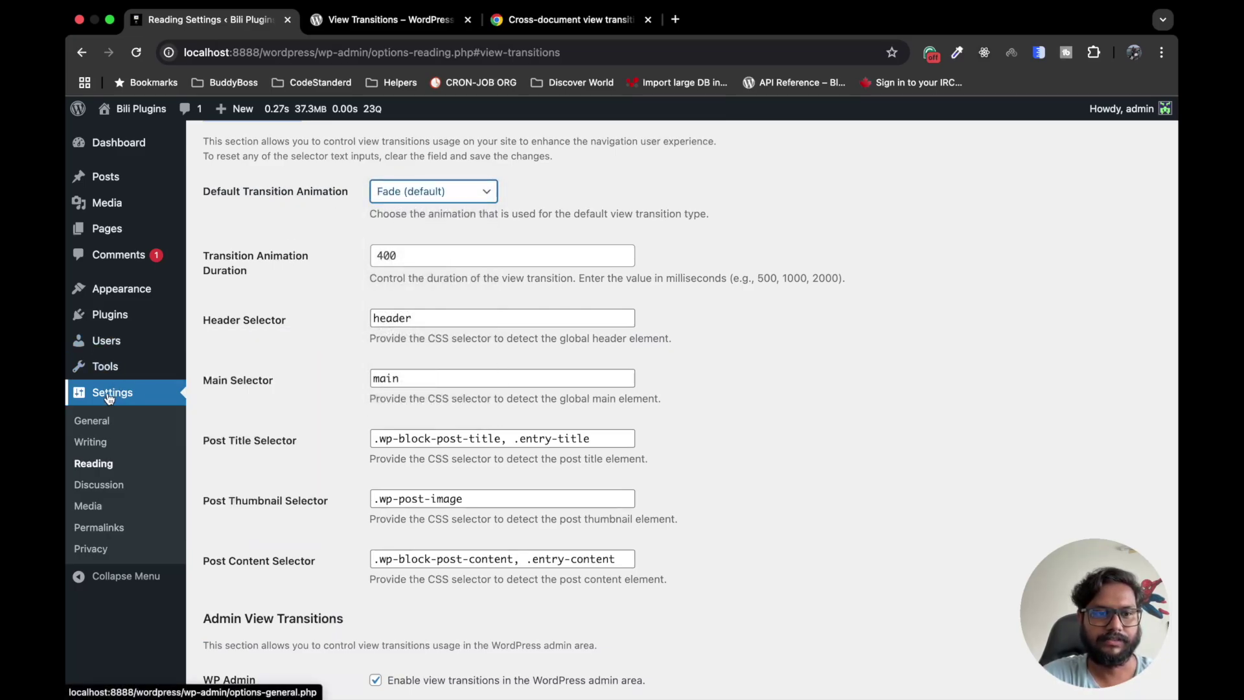
click(102, 429)
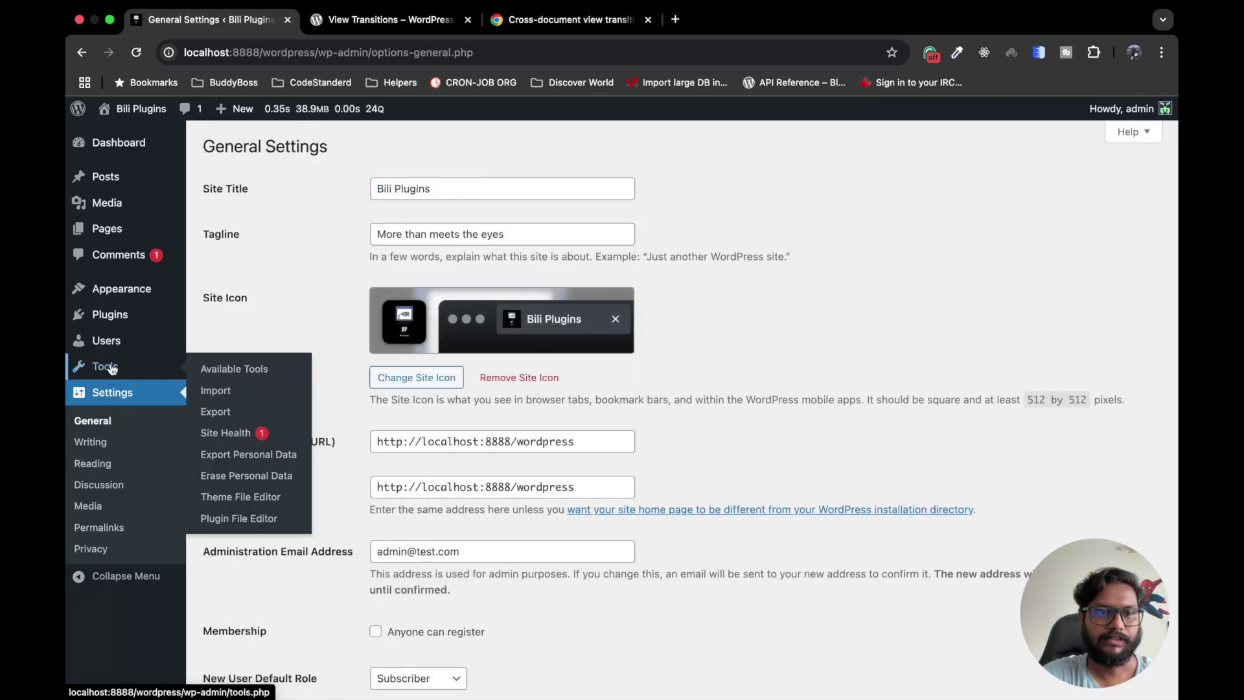
click(109, 367)
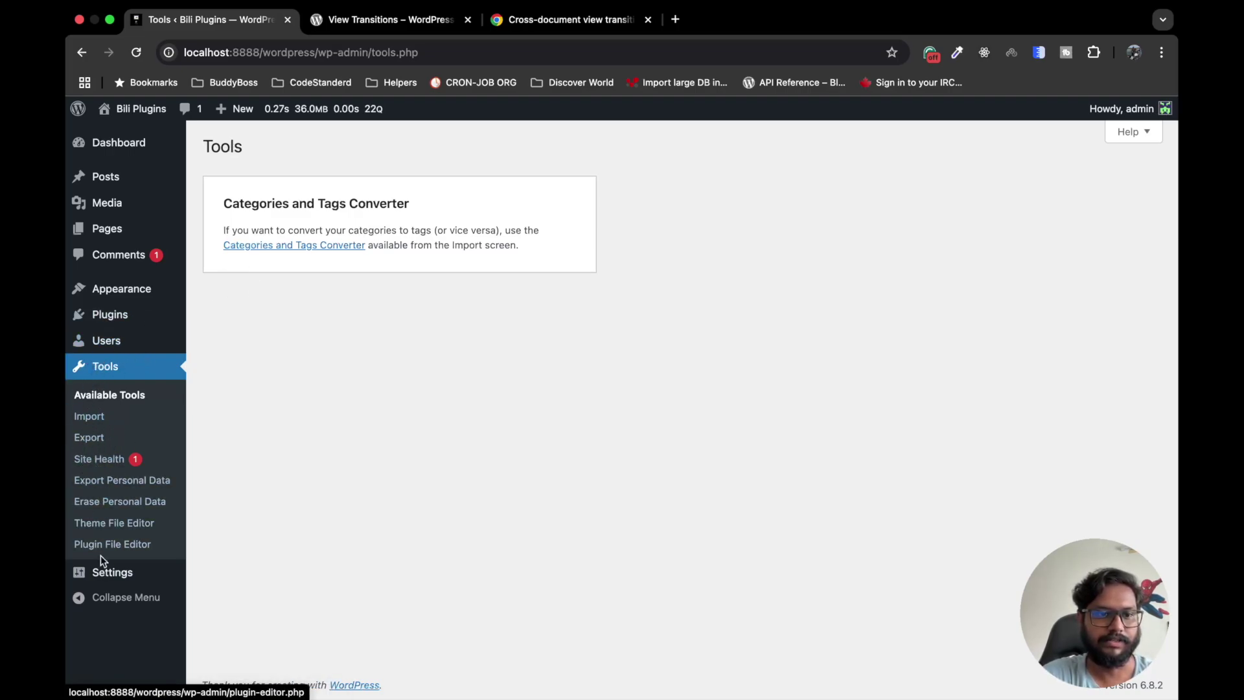
mouse_move(71, 574)
click(223, 538)
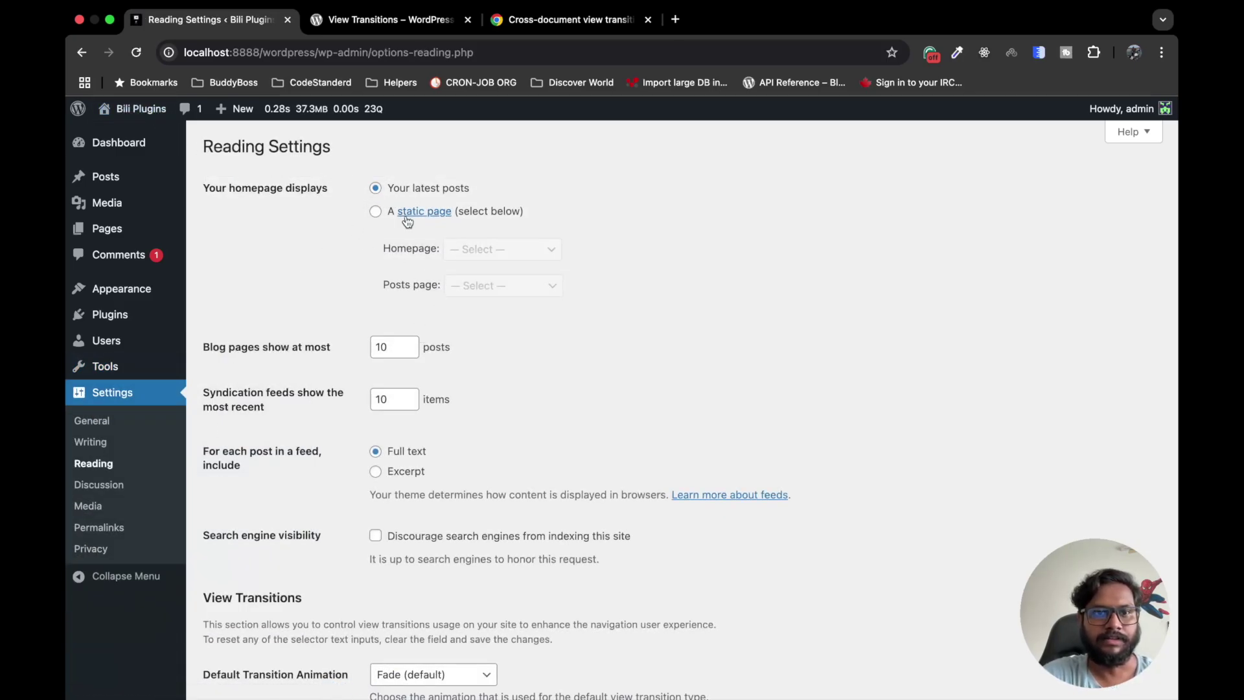
Step: Uncheck the WP Admin 'Enable view transitions' option and save the Reading settings
scroll(388, 321, down, 3)
scroll(387, 320, down, 4)
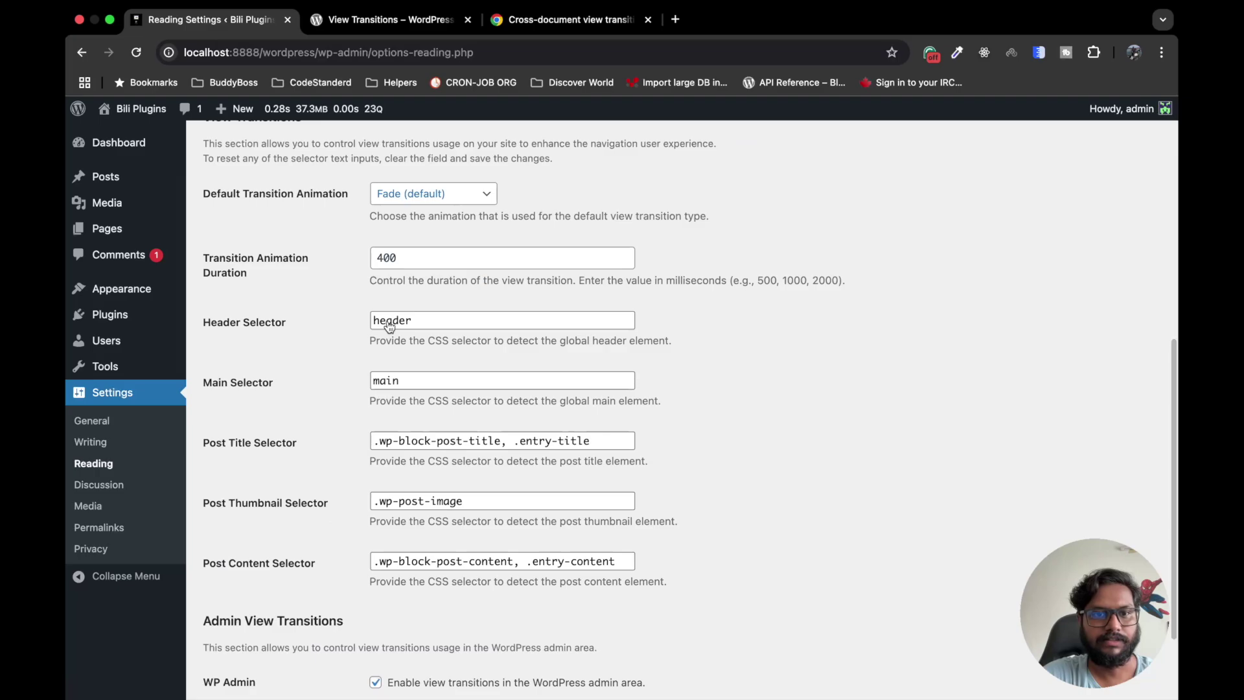
scroll(388, 320, down, 2)
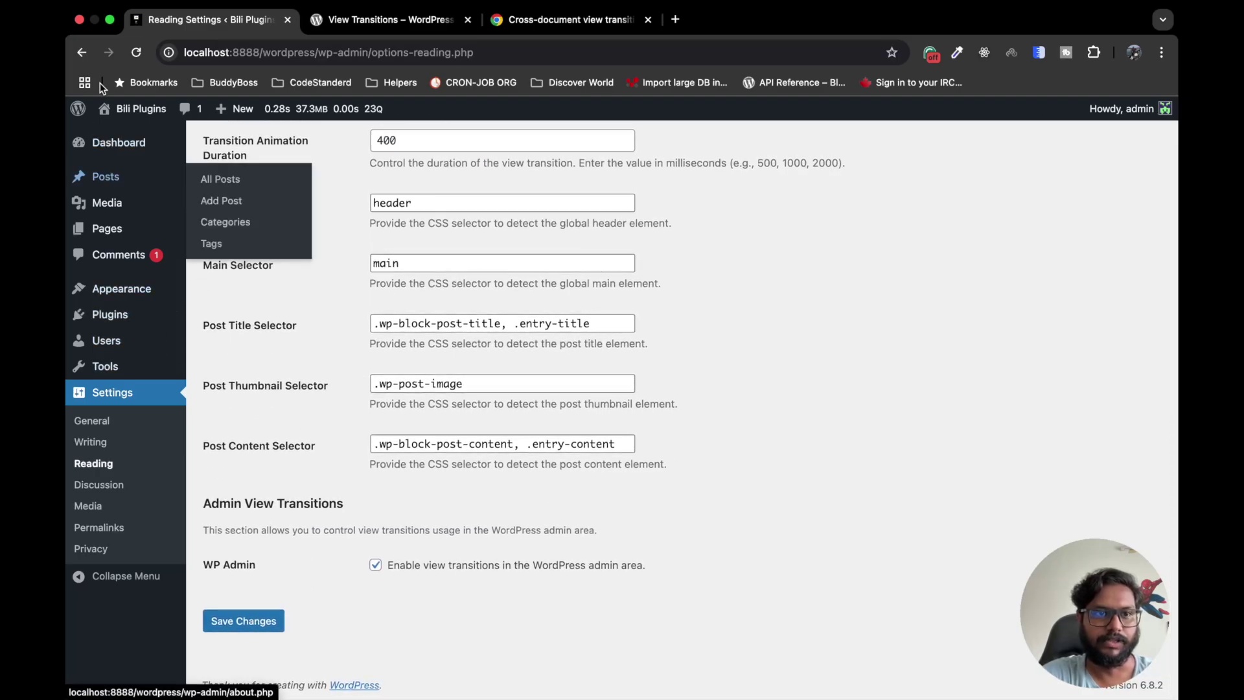
click(375, 566)
click(257, 621)
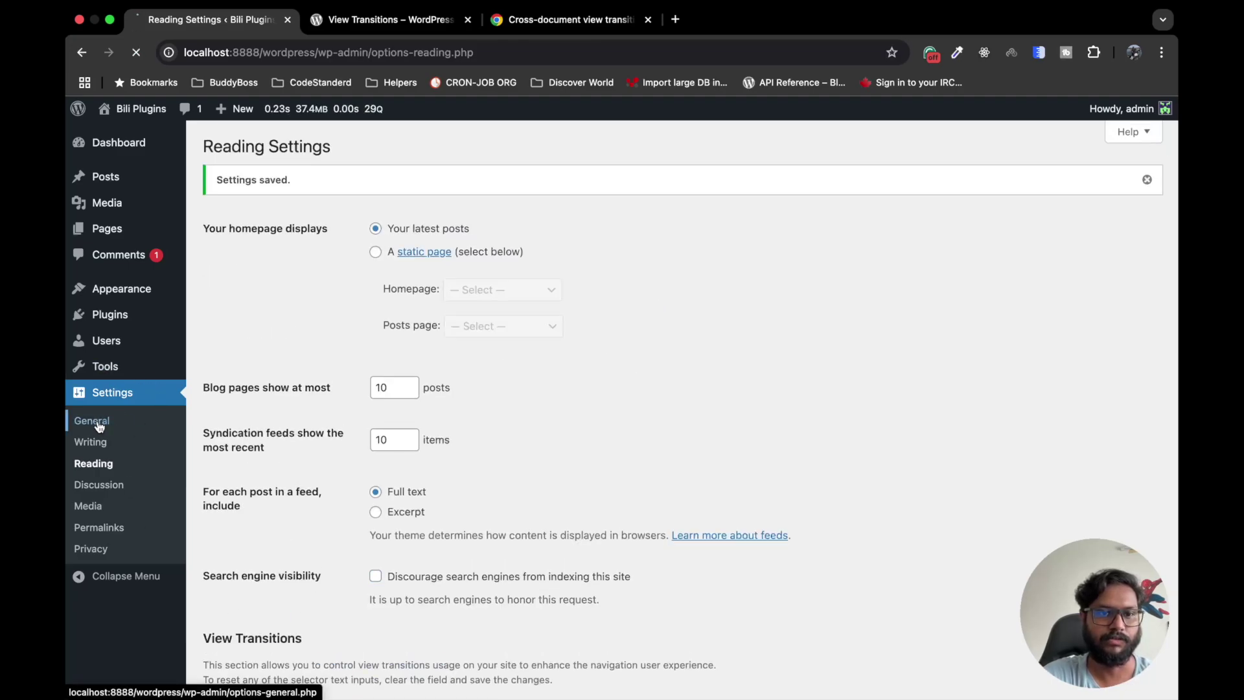
Step: Visit Writing settings, return to Reading, and save with admin transitions re-enabled
click(86, 440)
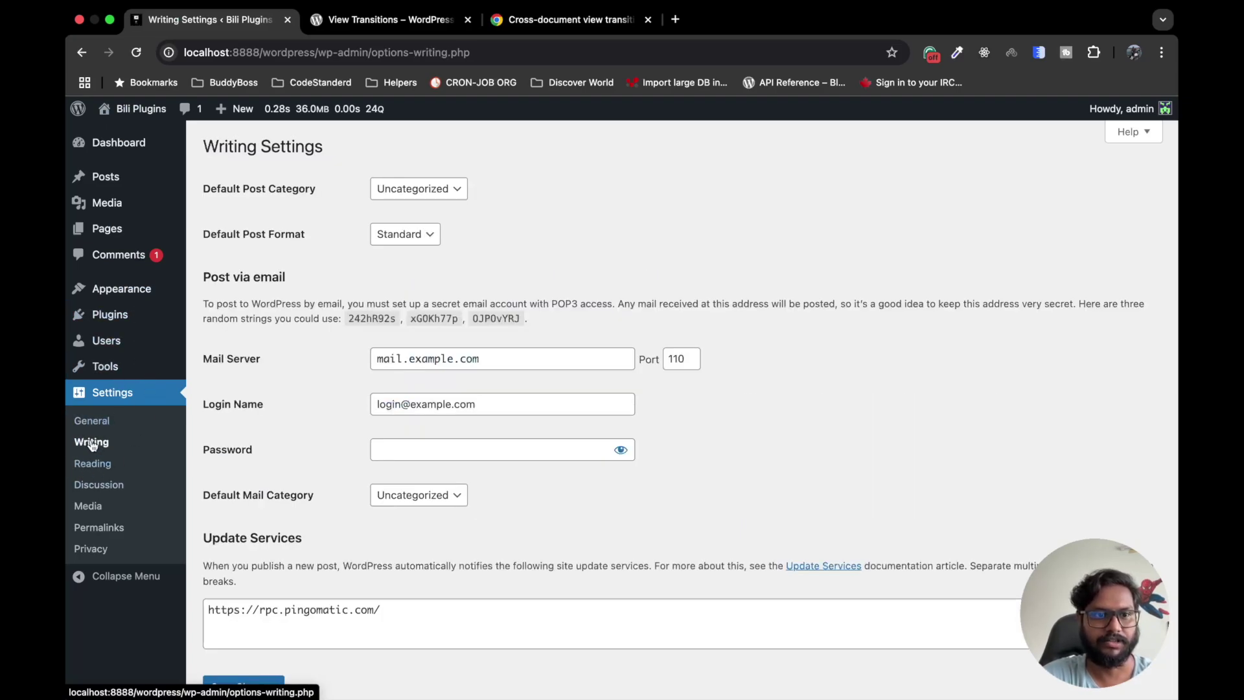
click(92, 463)
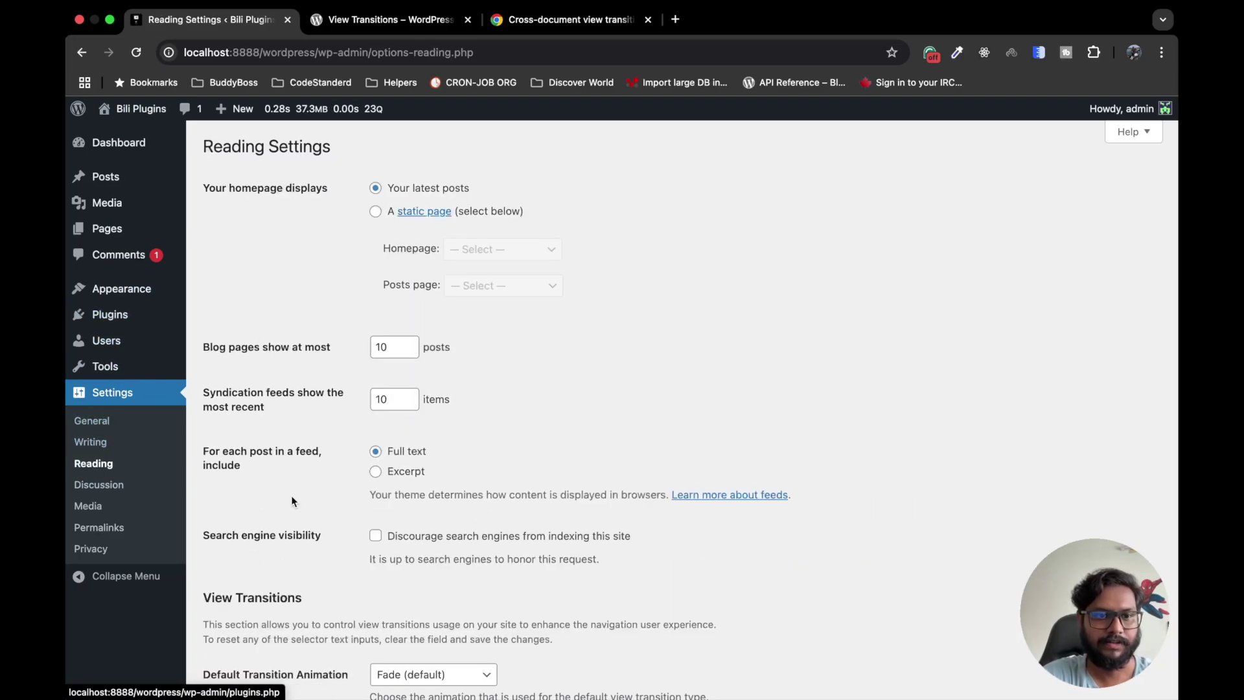
scroll(290, 495, down, 10)
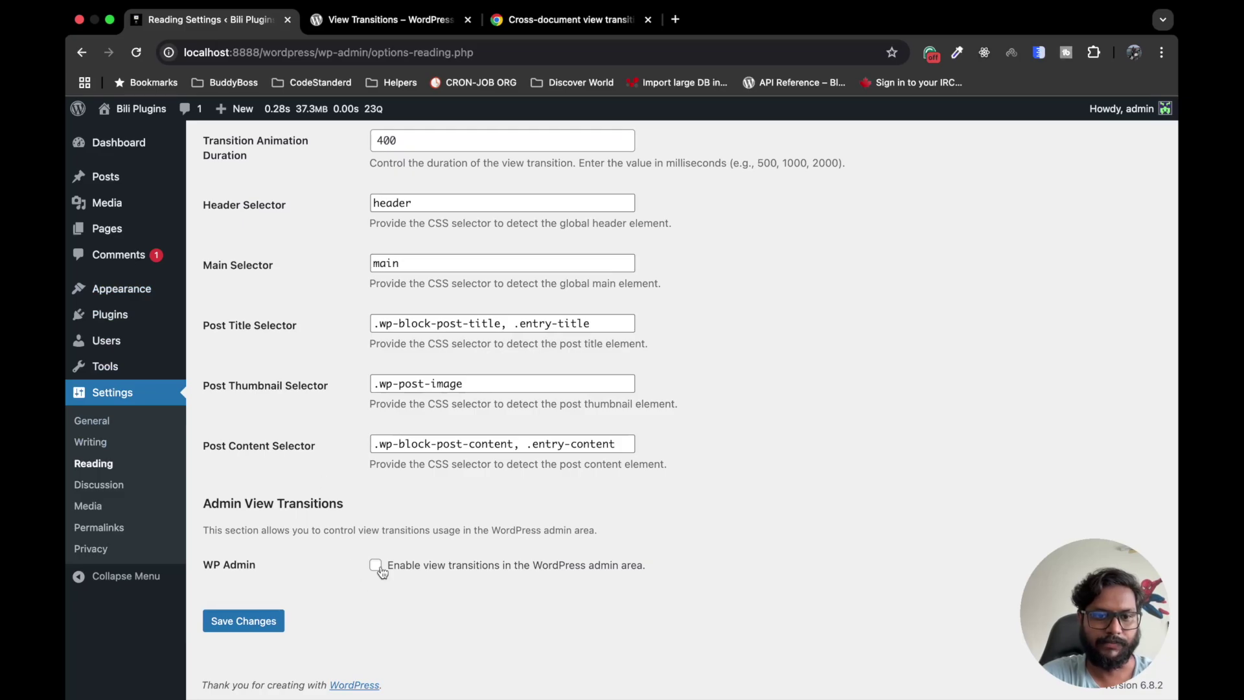
click(243, 619)
Step: Choose Slide (from right) as the default transition animation and save the Reading settings
scroll(296, 347, down, 10)
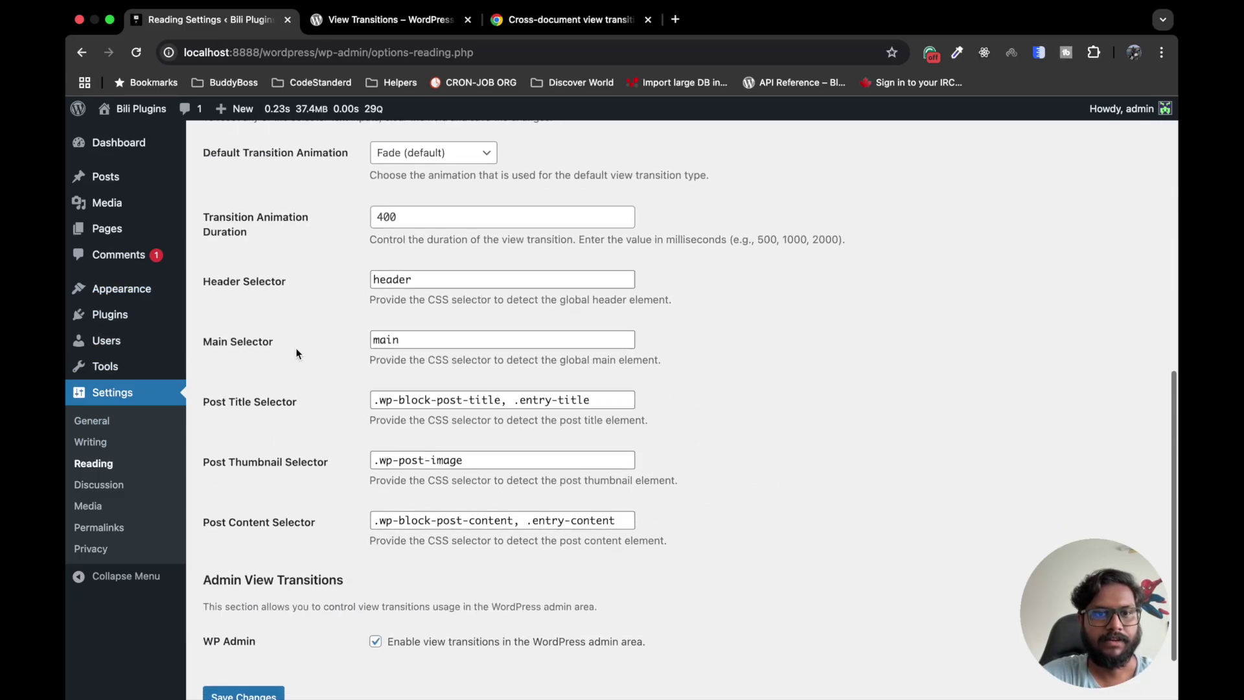
scroll(296, 350, up, 1)
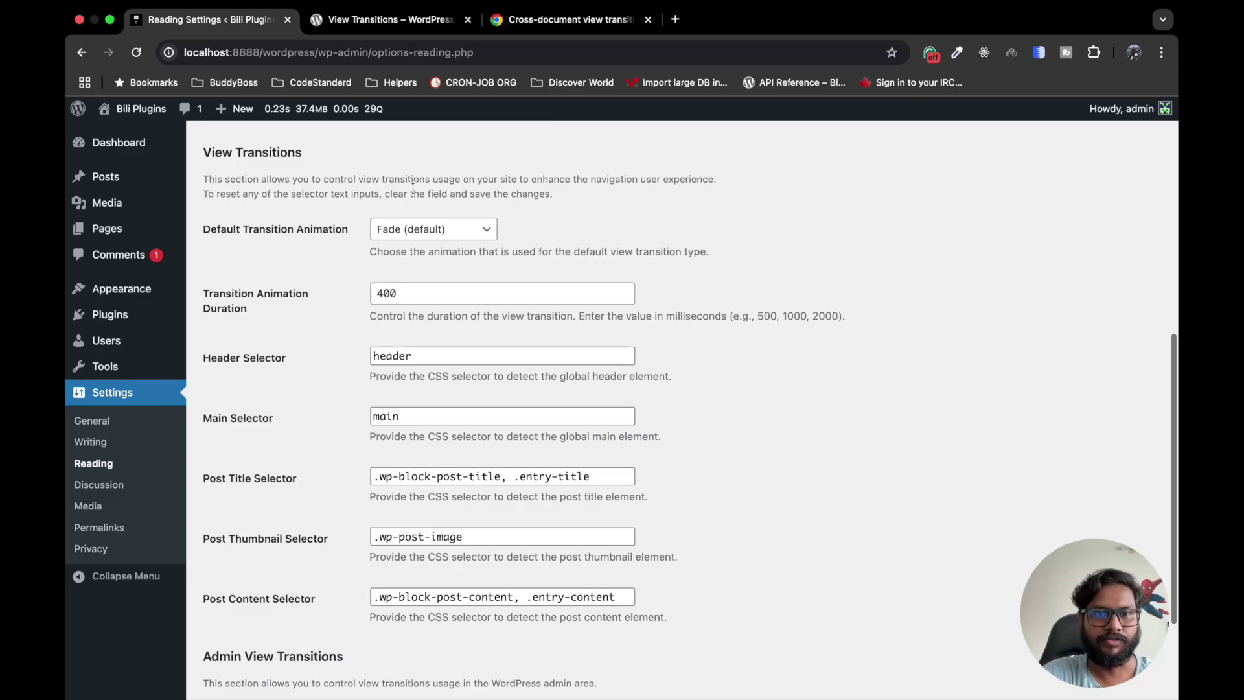
click(412, 240)
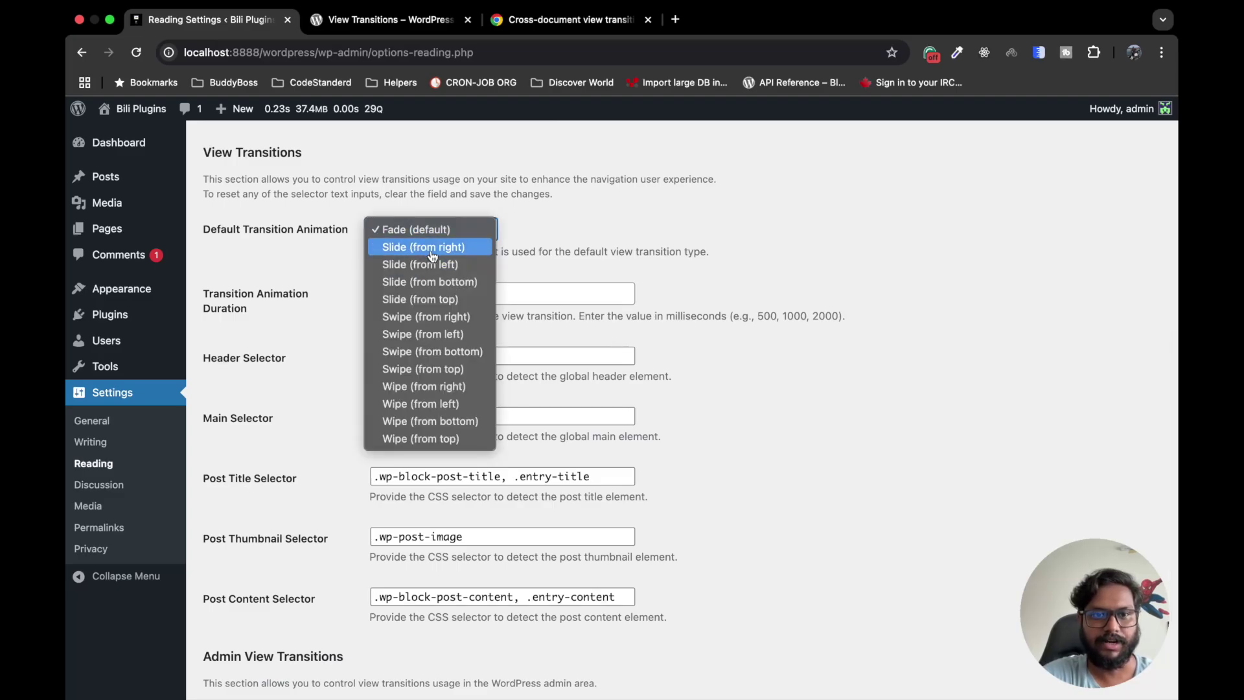
click(427, 250)
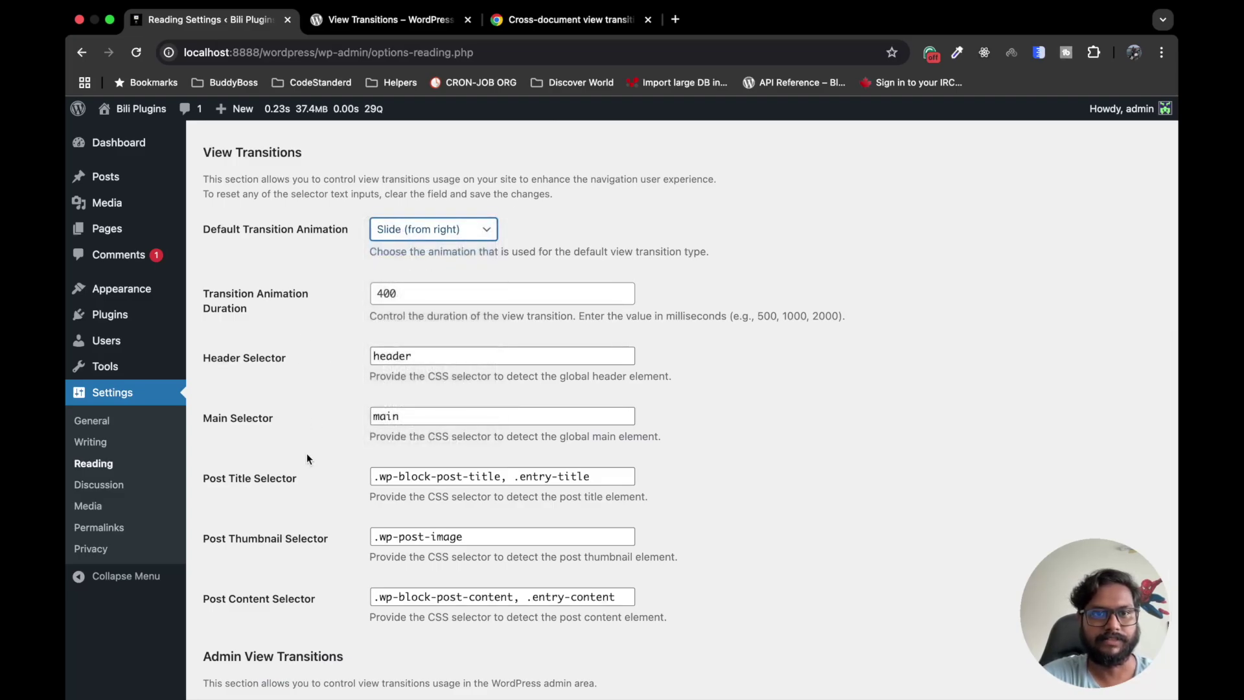
scroll(306, 453, down, 5)
click(250, 623)
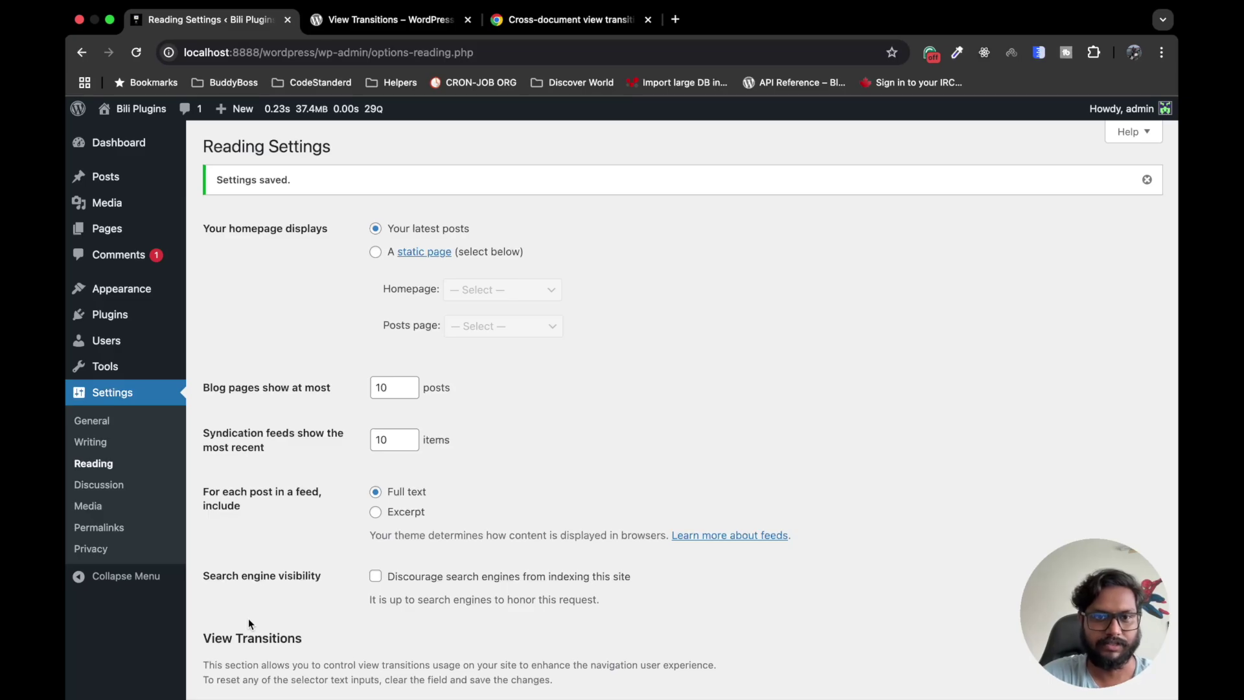
scroll(249, 618, down, 7)
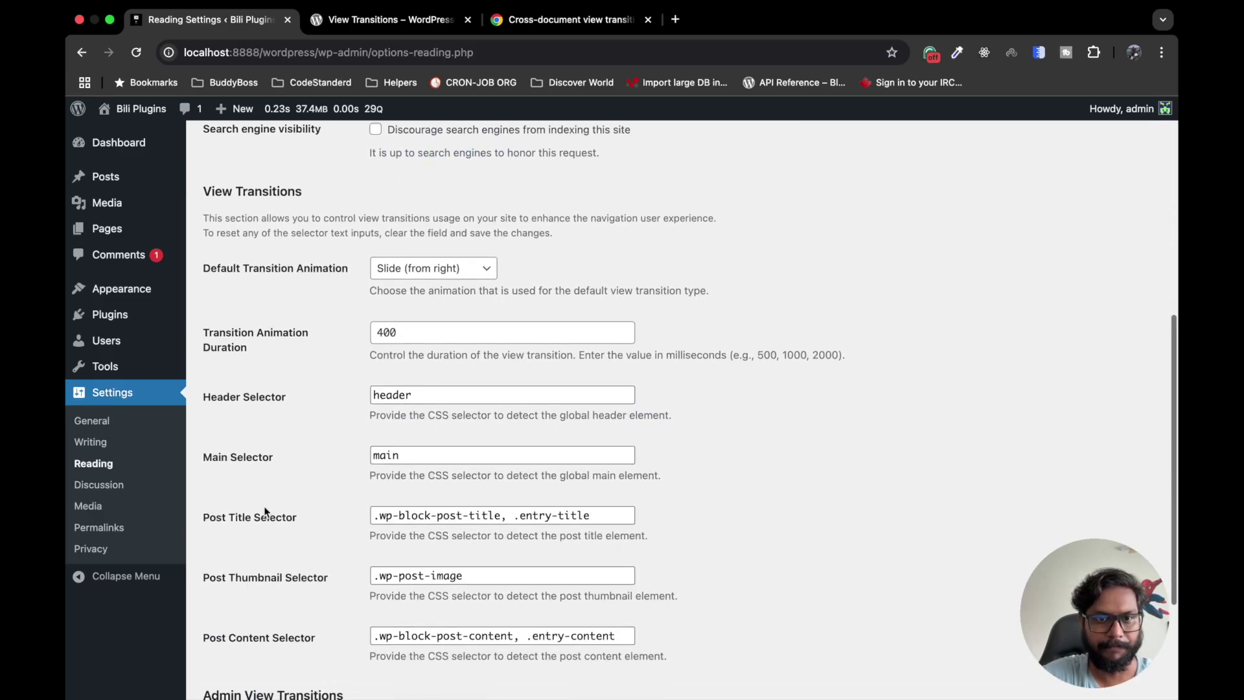
scroll(364, 317, up, 3)
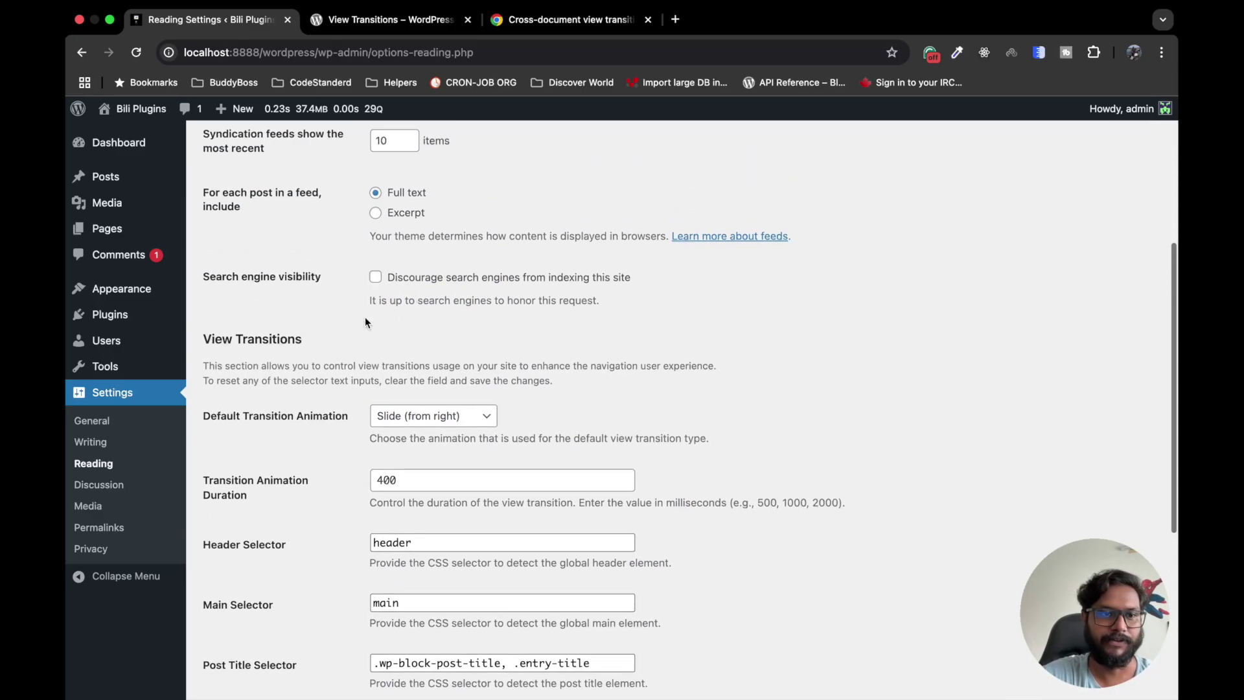
mouse_move(101, 373)
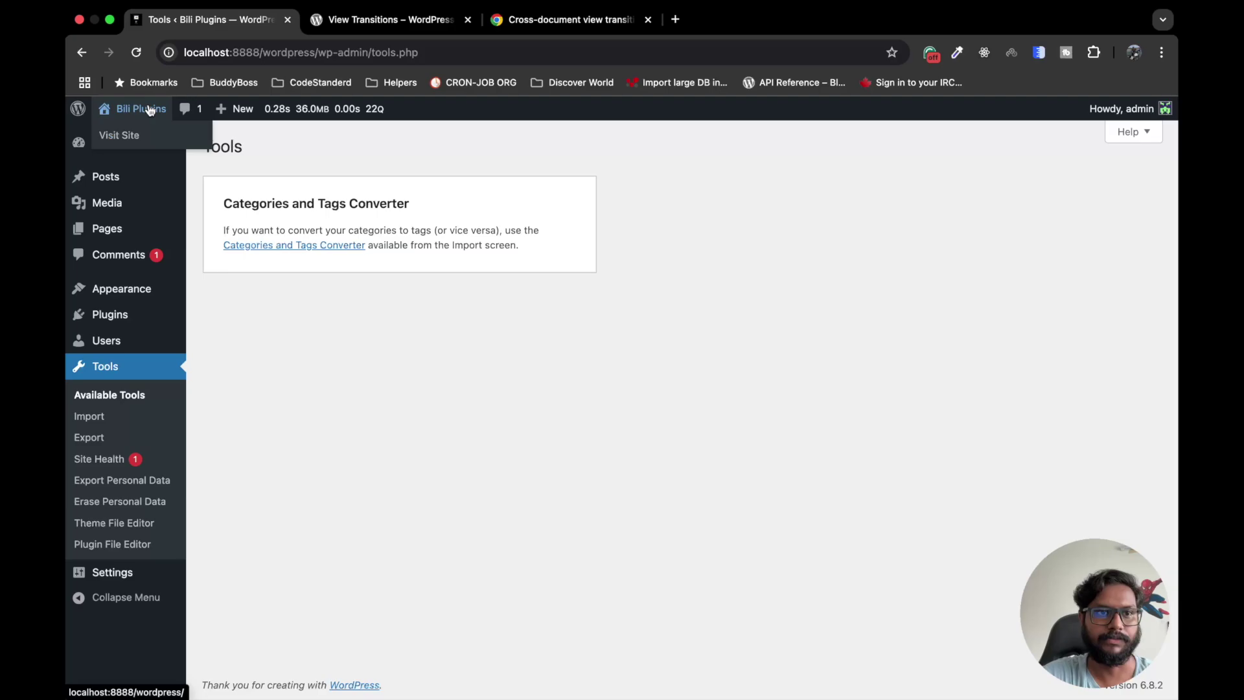
Step: View 'What Is Web Development?' in a new tab, follow its Groups link, then return to Posts
mouse_move(109, 185)
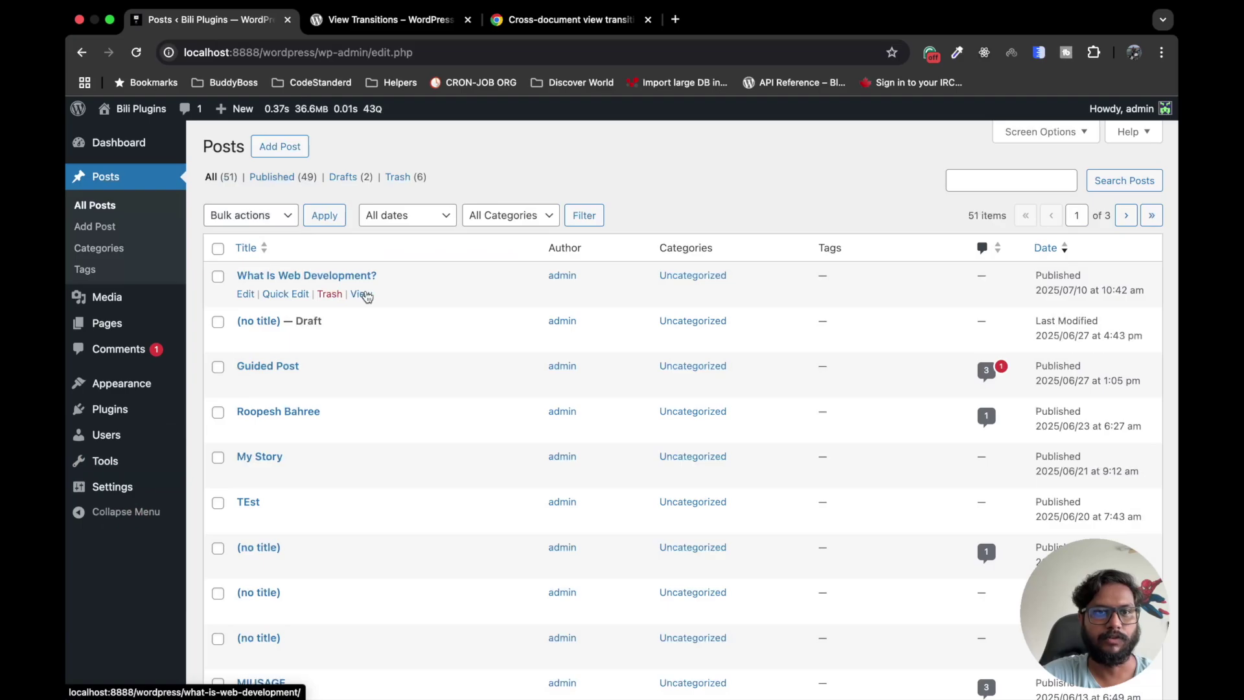
super+click(361, 294)
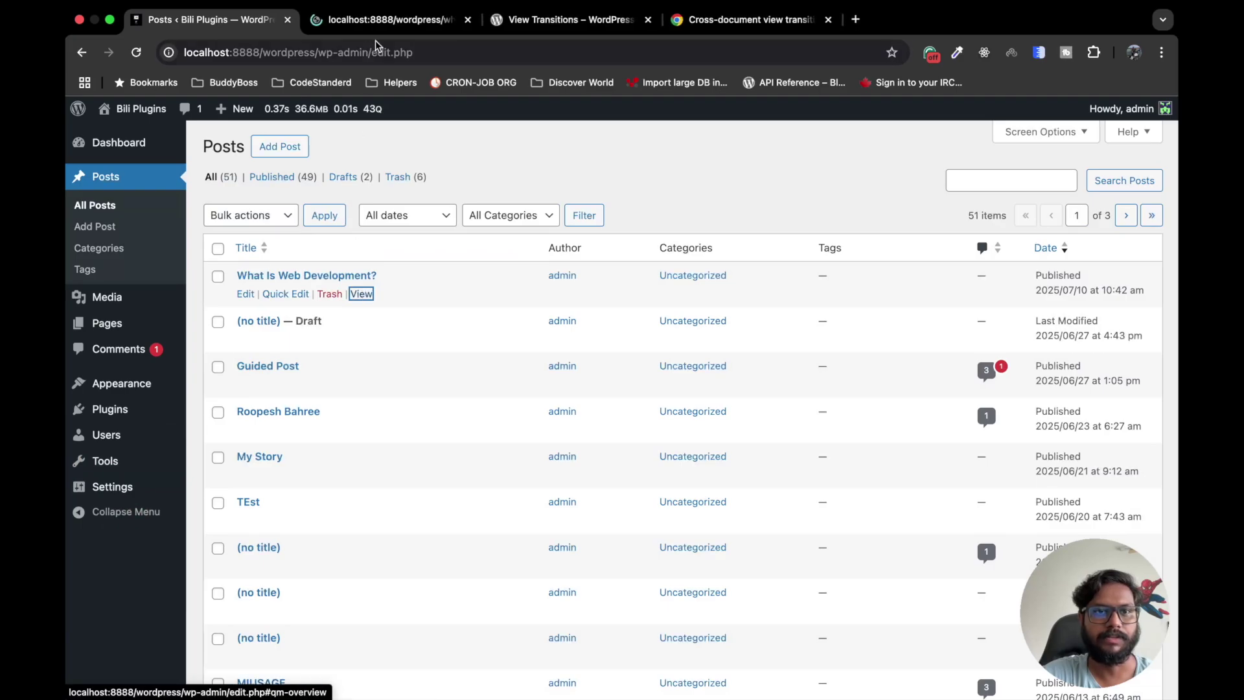
click(399, 18)
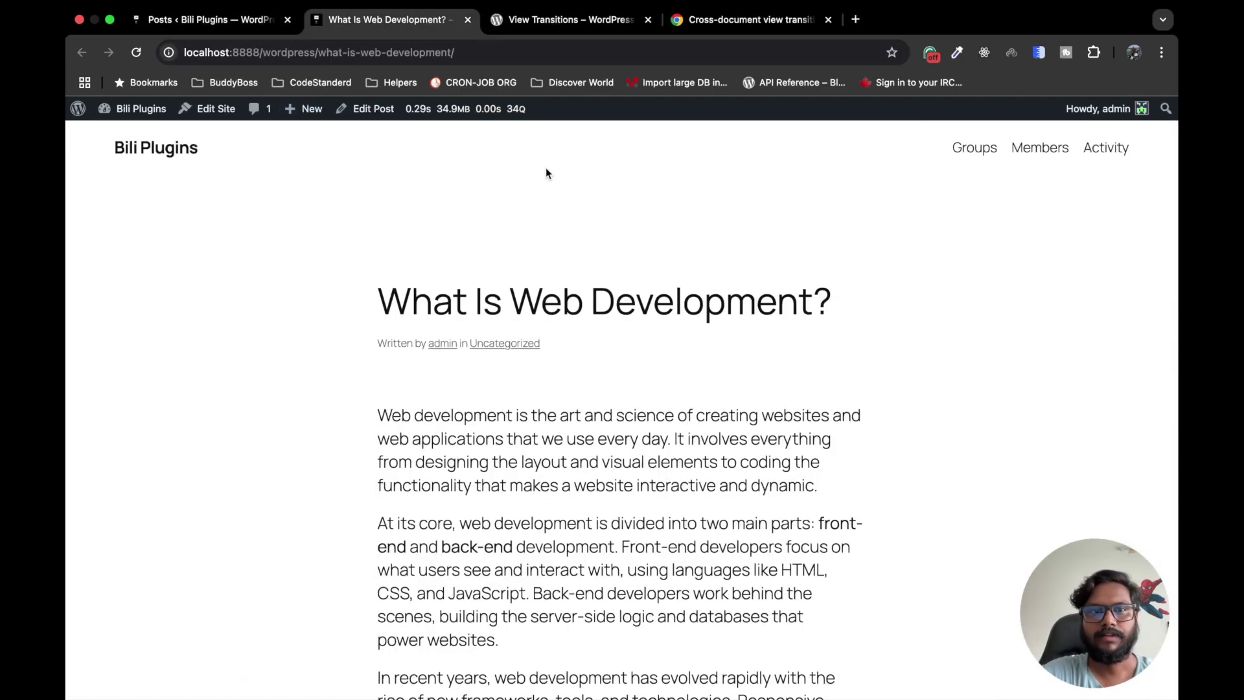
click(976, 150)
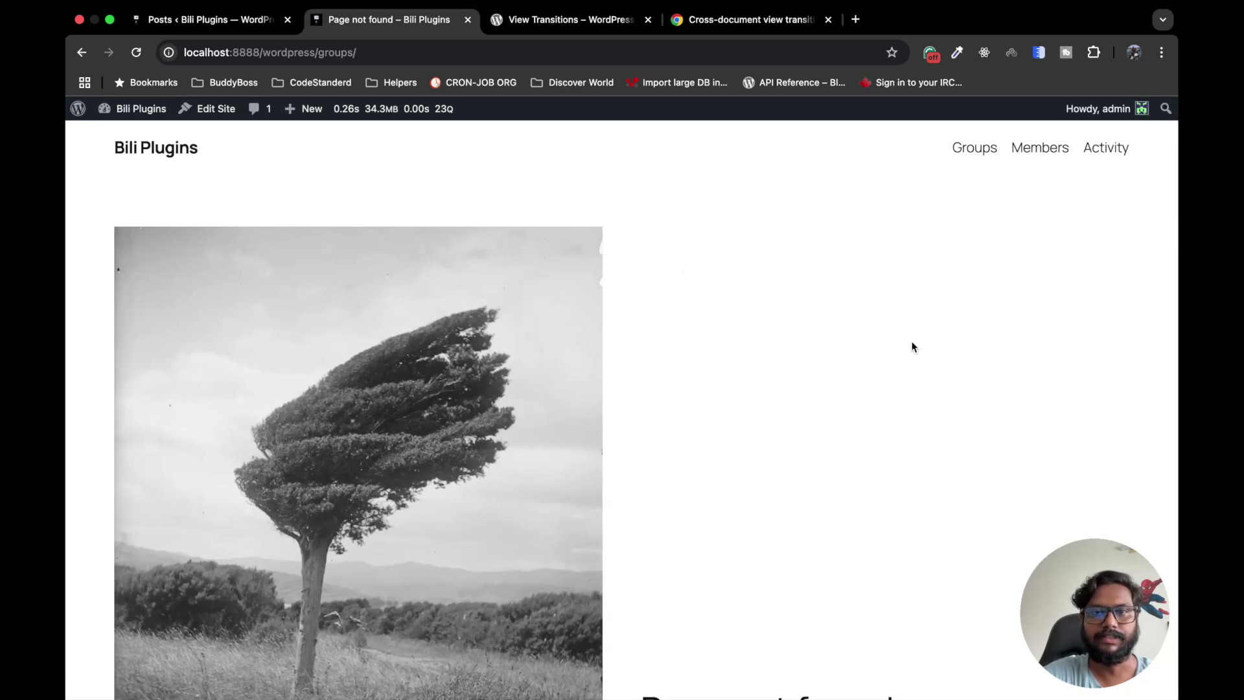
click(208, 27)
Step: In Reading settings, pick Wipe (from top) under Default Transition Animation and save
mouse_move(88, 462)
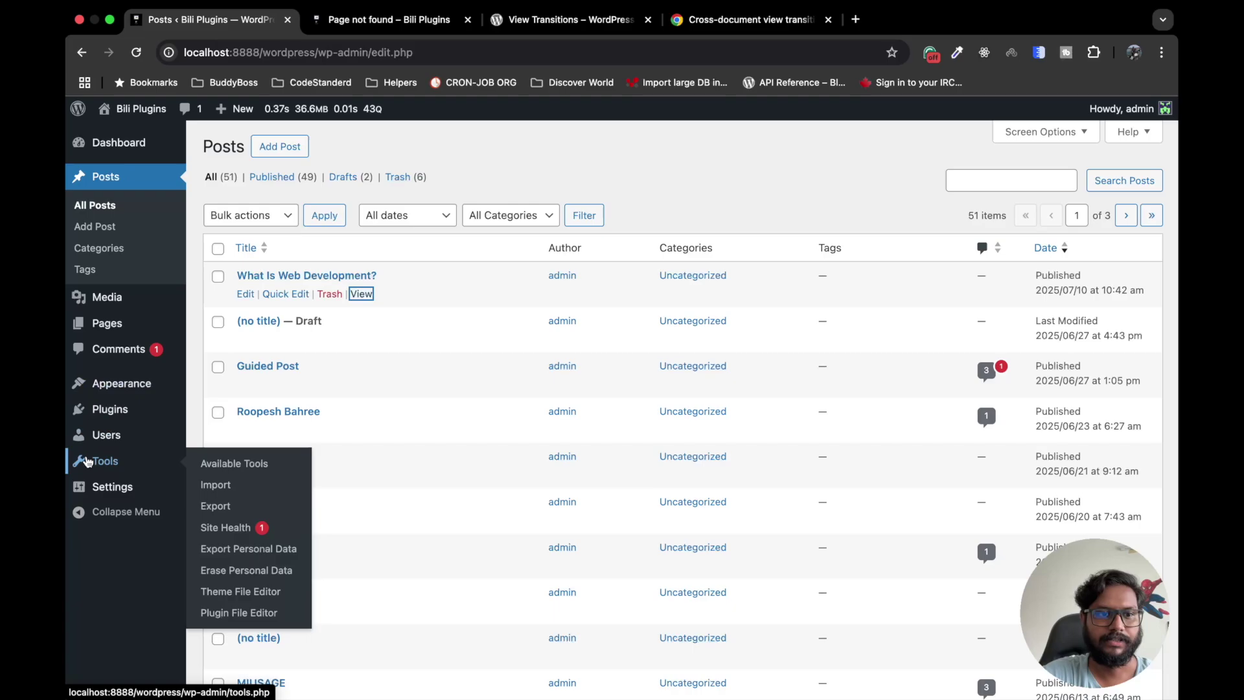
mouse_move(112, 486)
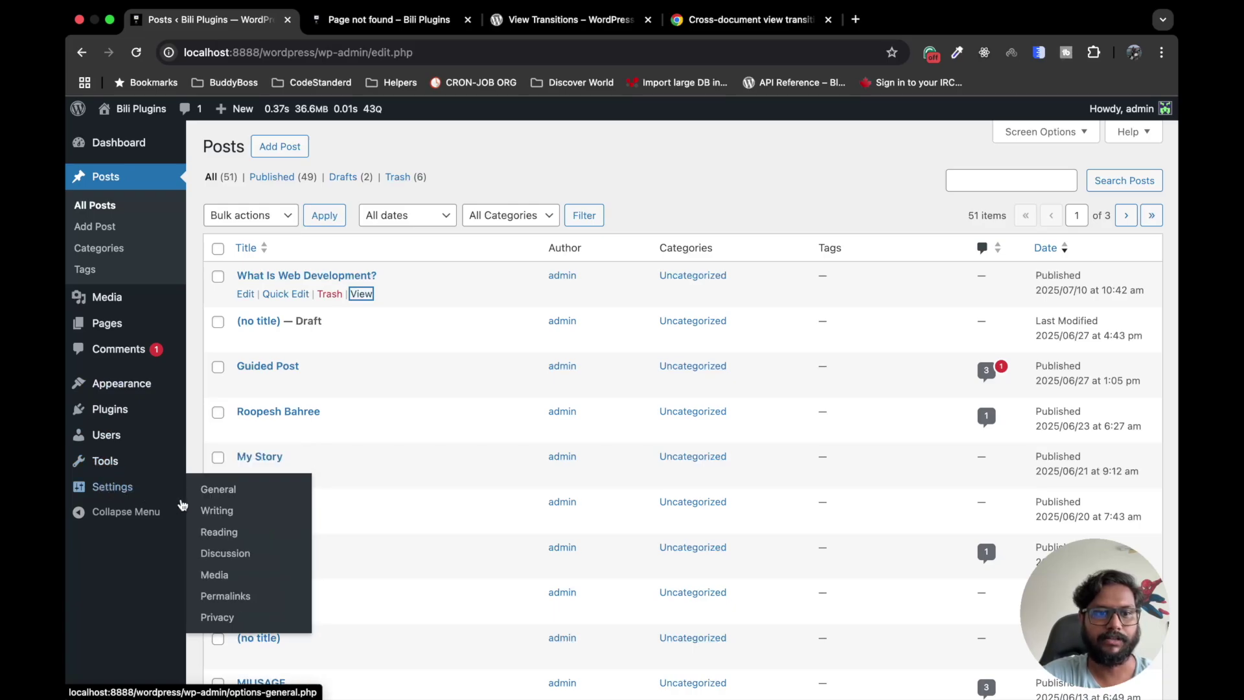
click(204, 533)
scroll(454, 369, down, 6)
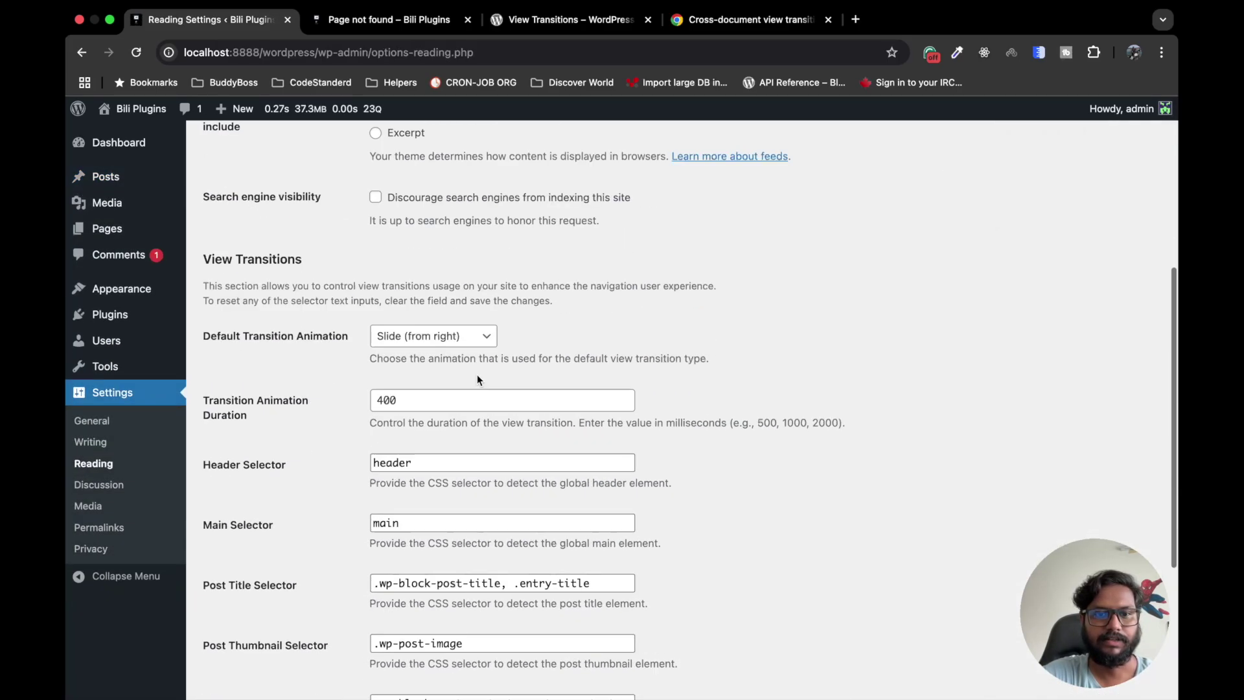
click(421, 290)
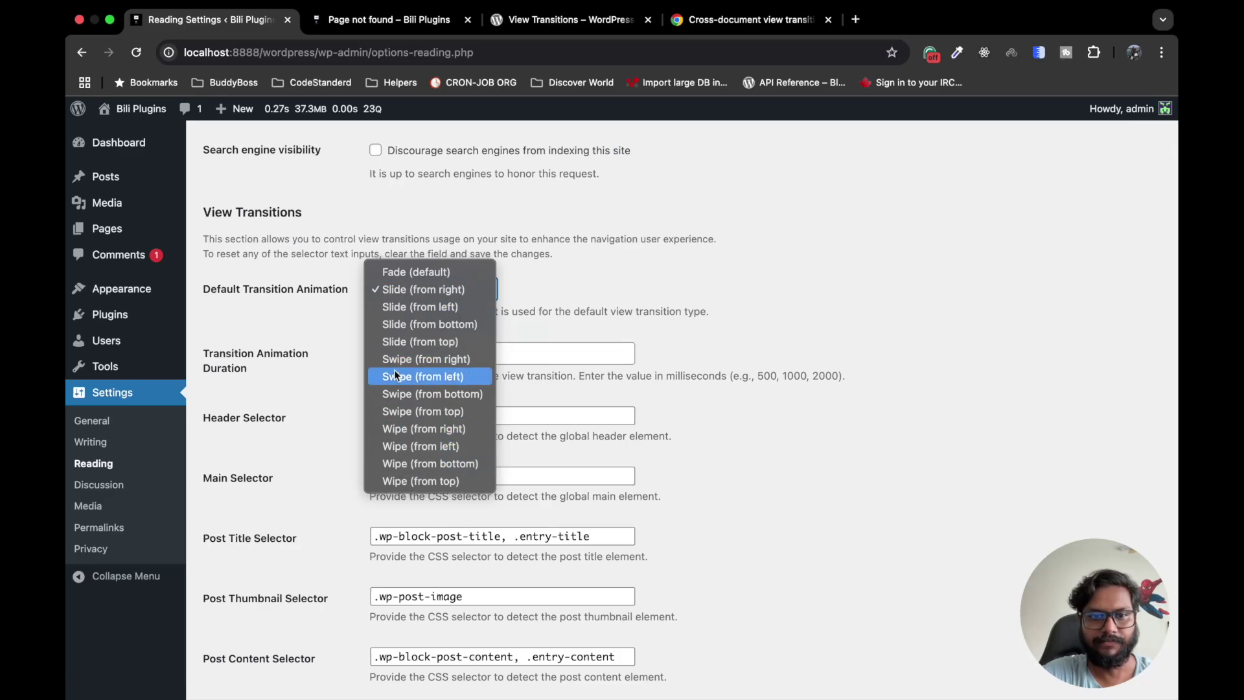
click(402, 480)
scroll(329, 516, down, 4)
click(263, 615)
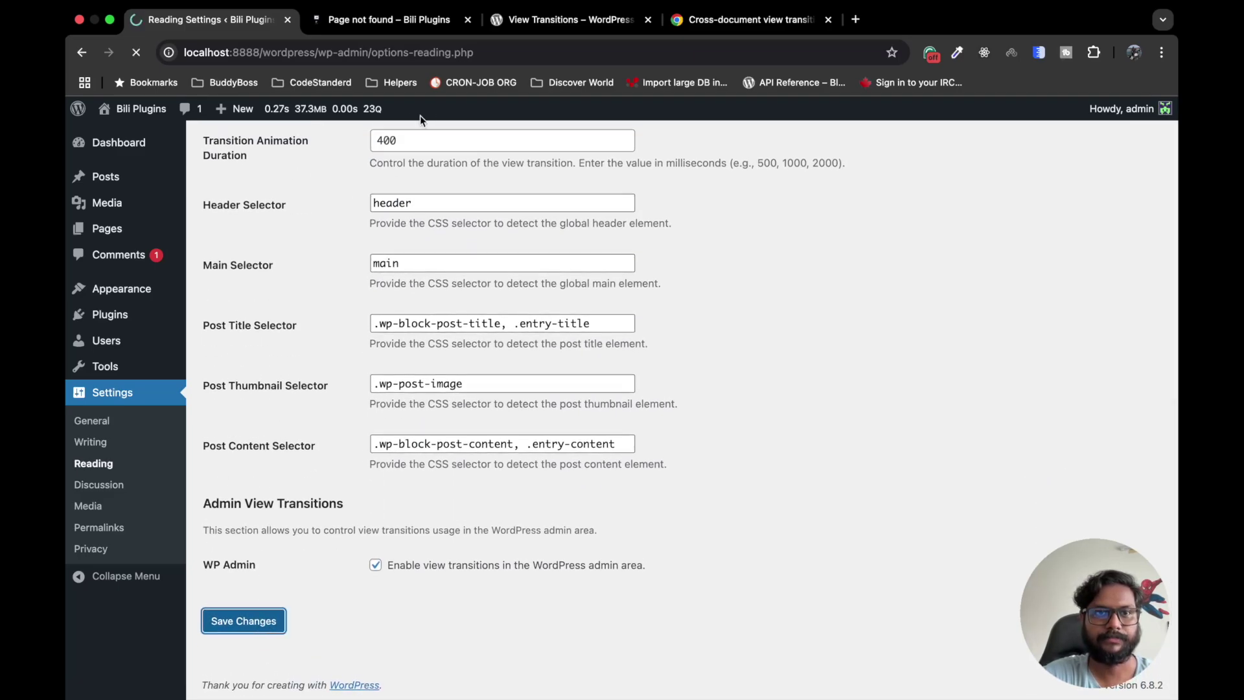
Step: On the front end, visit Members and Groups to watch the Wipe (from top) transition
click(402, 27)
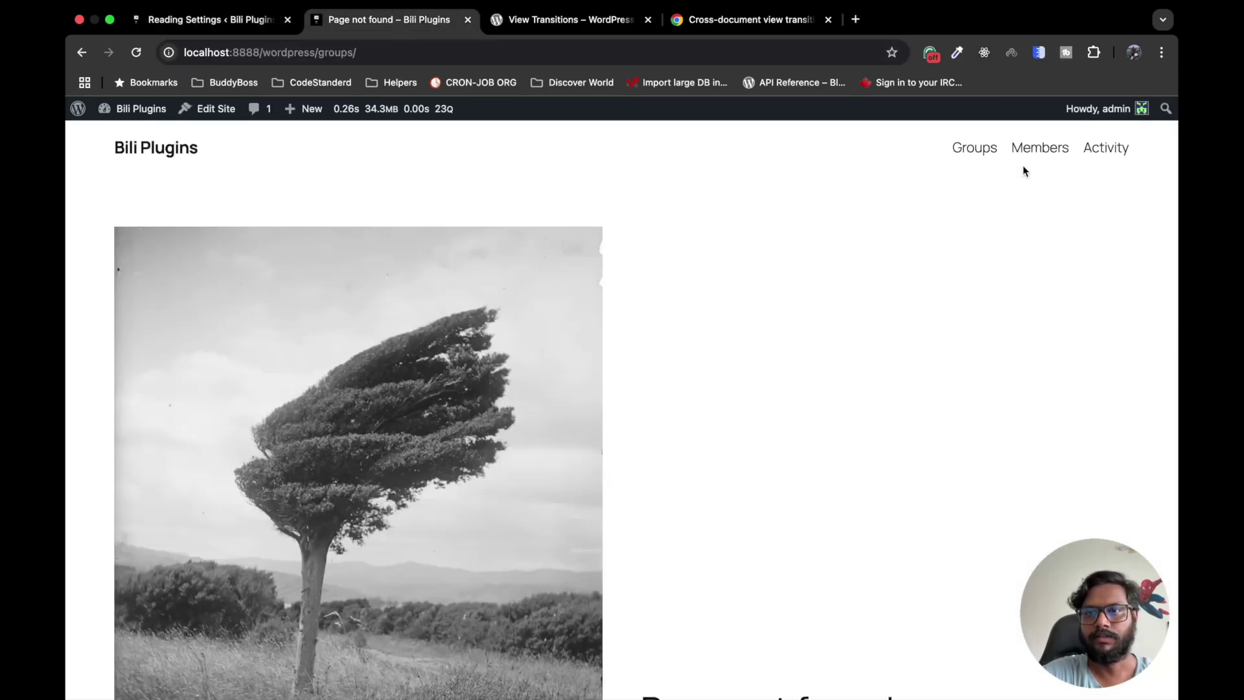
click(1035, 146)
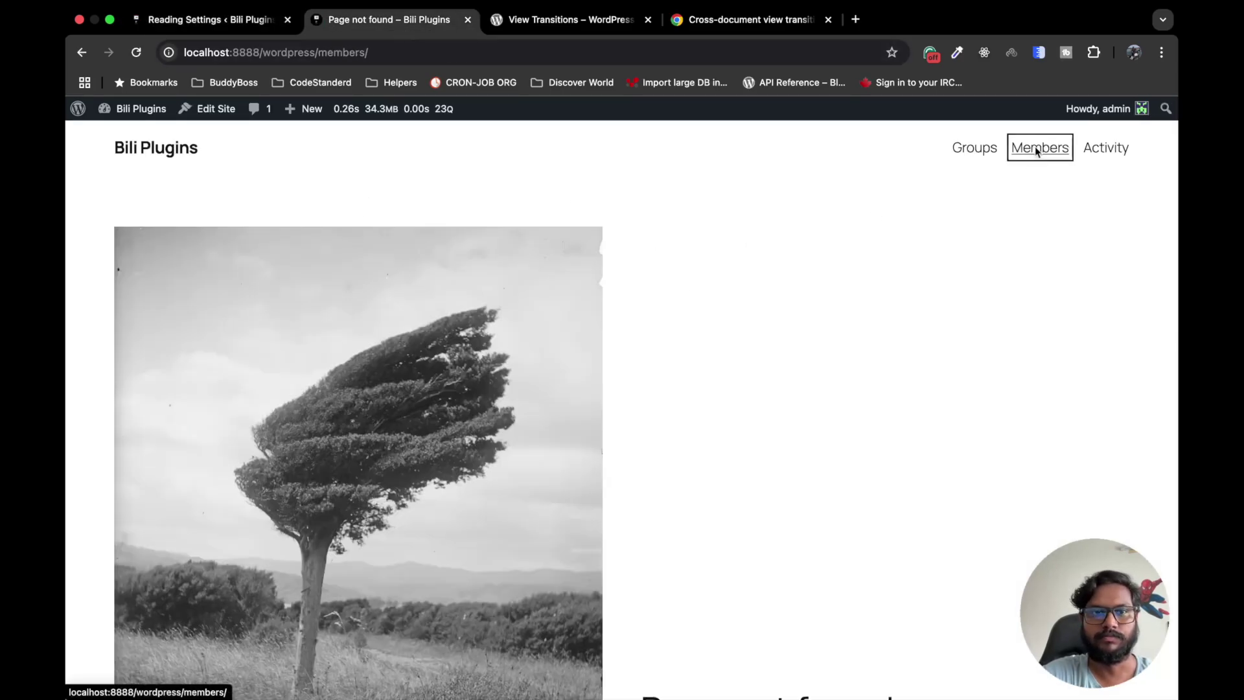
click(996, 147)
scroll(730, 324, down, 10)
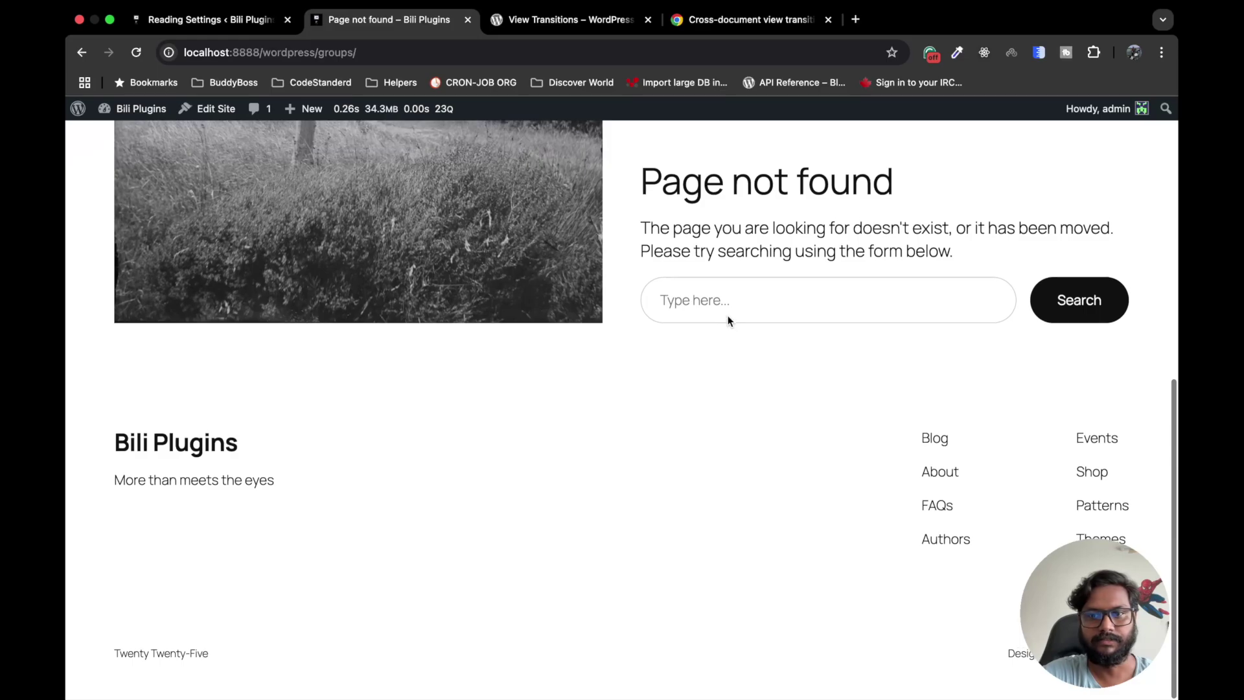
scroll(697, 275, up, 10)
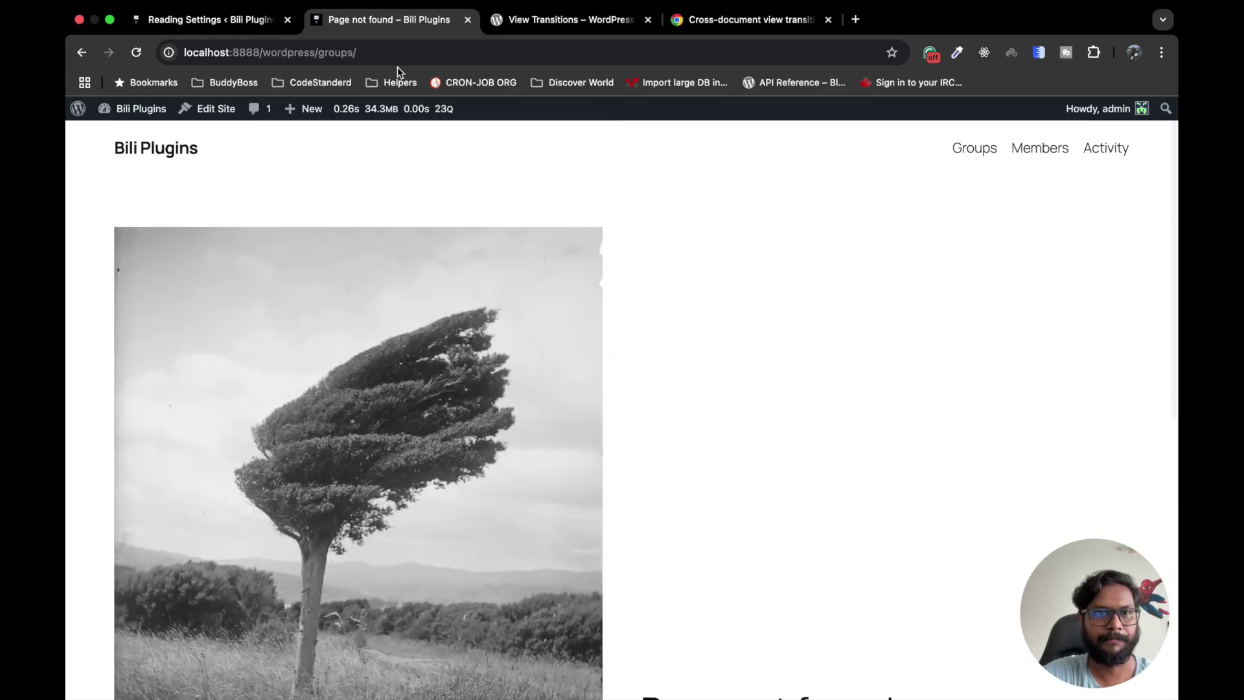
Step: Load the 'What Is Web Development?' post by replacing the address path with 'wh'
drag(324, 55, 357, 54)
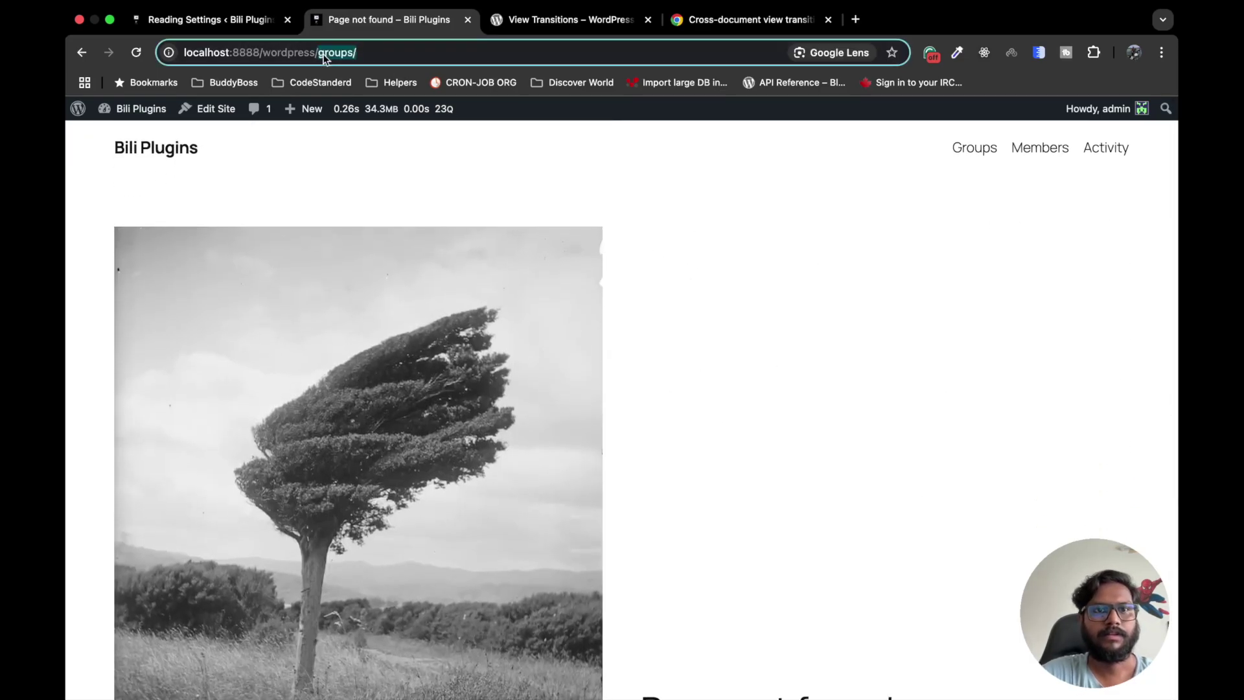
key(BackSpace)
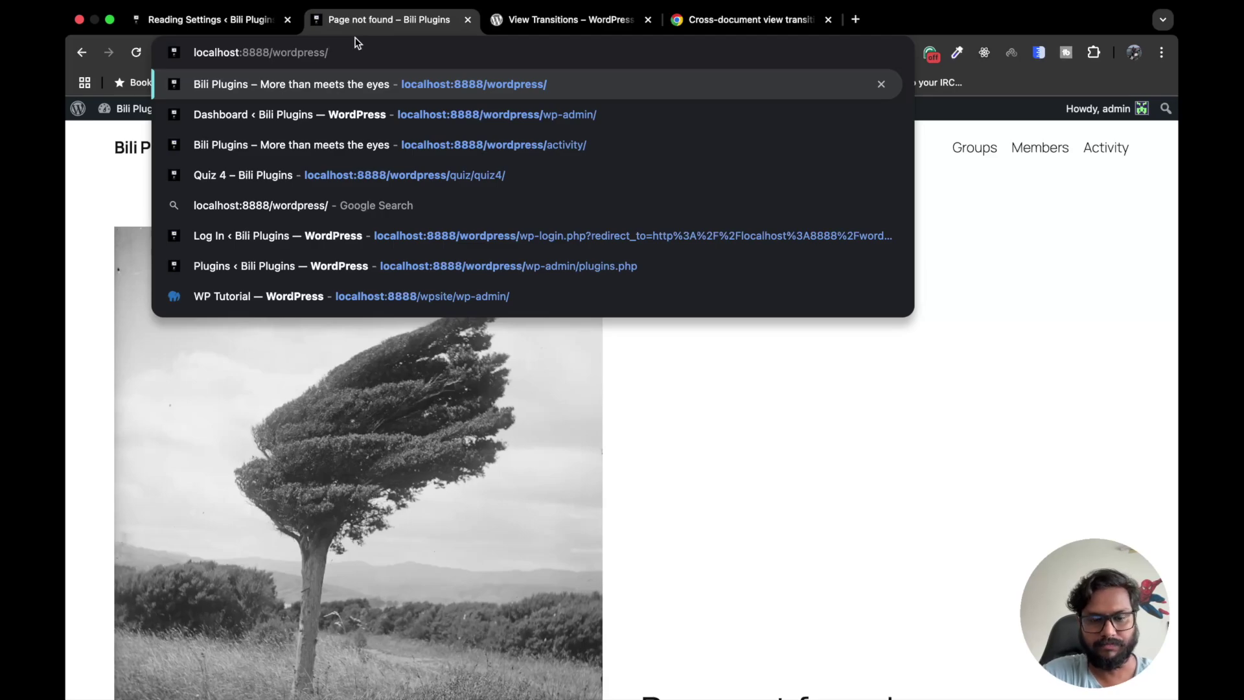
text(what-is-web-development/)
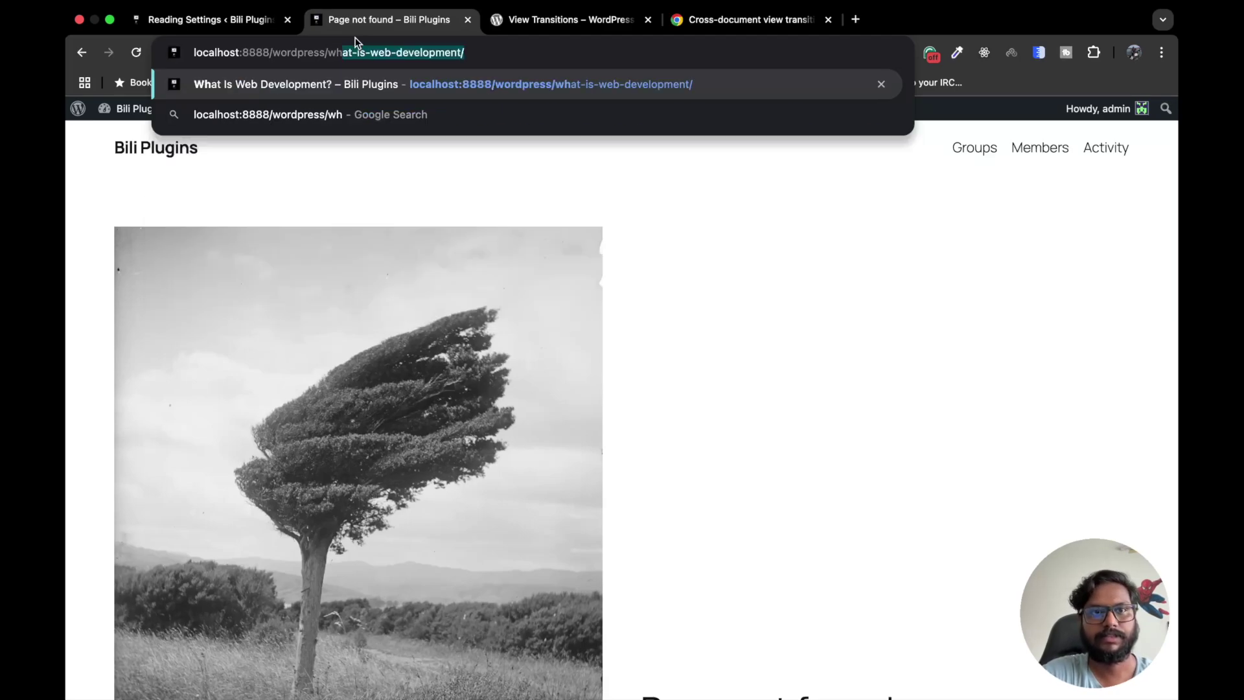
key(Return)
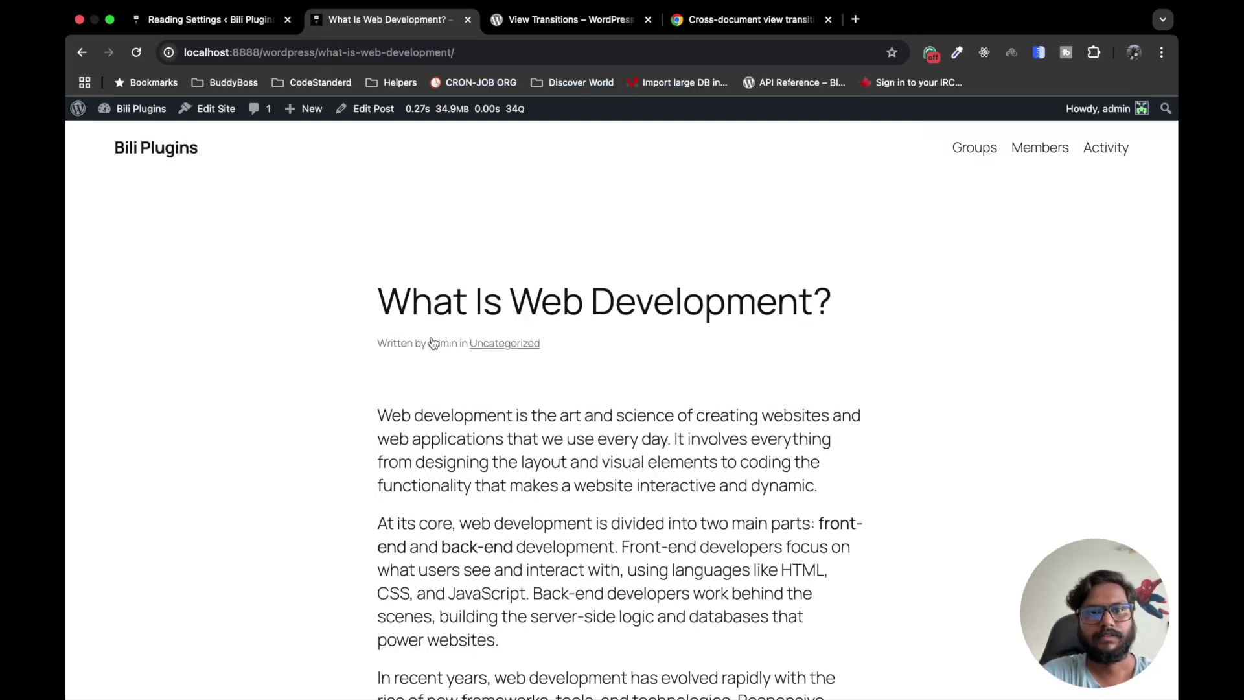
Step: Open the admin author's post archive and the post below Guided Post
click(434, 343)
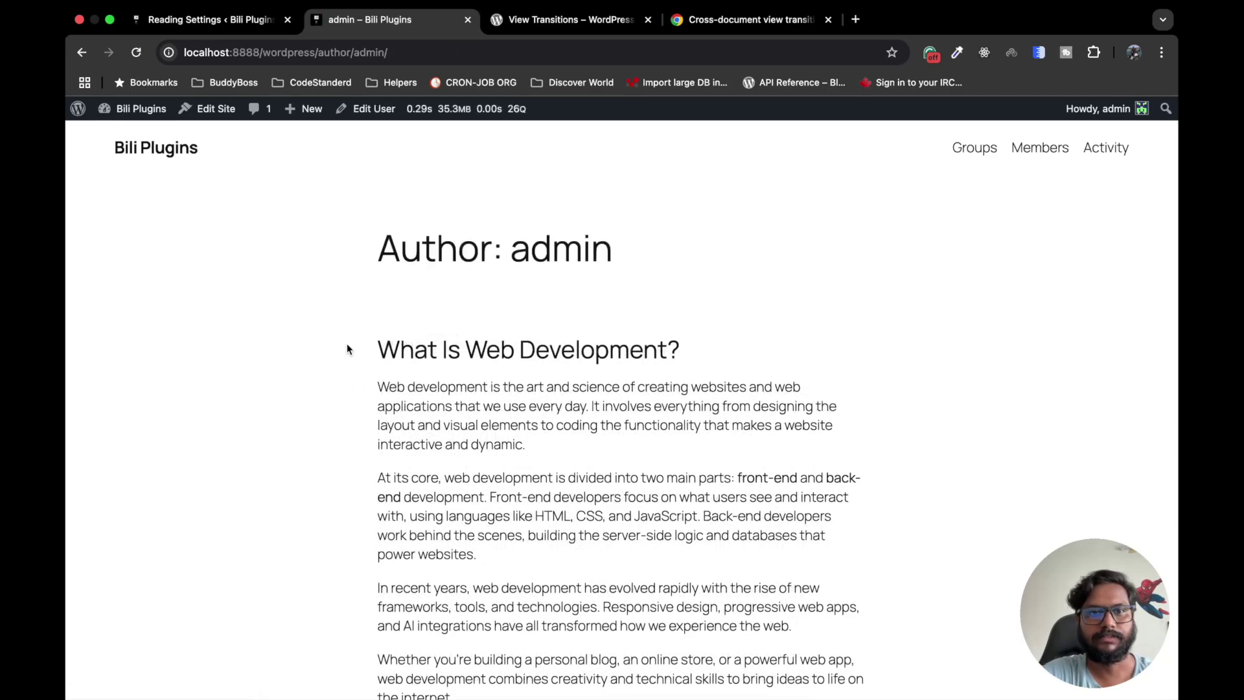
scroll(466, 364, down, 10)
scroll(469, 364, up, 9)
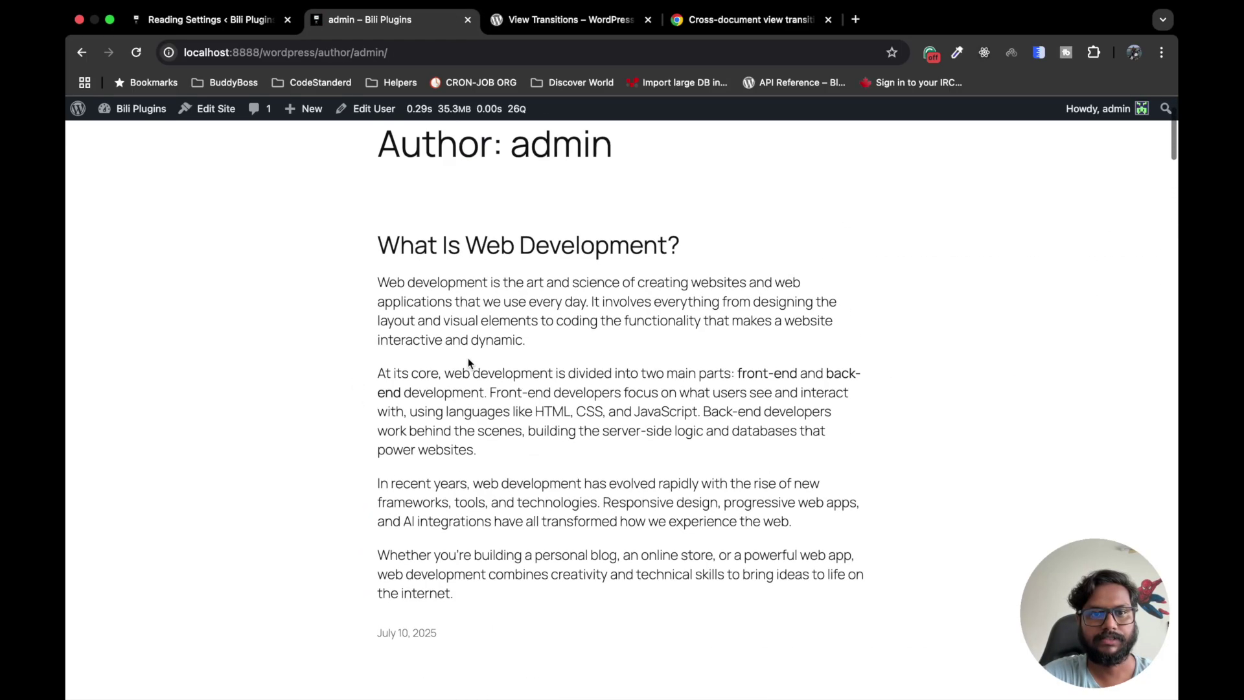
scroll(468, 364, down, 7)
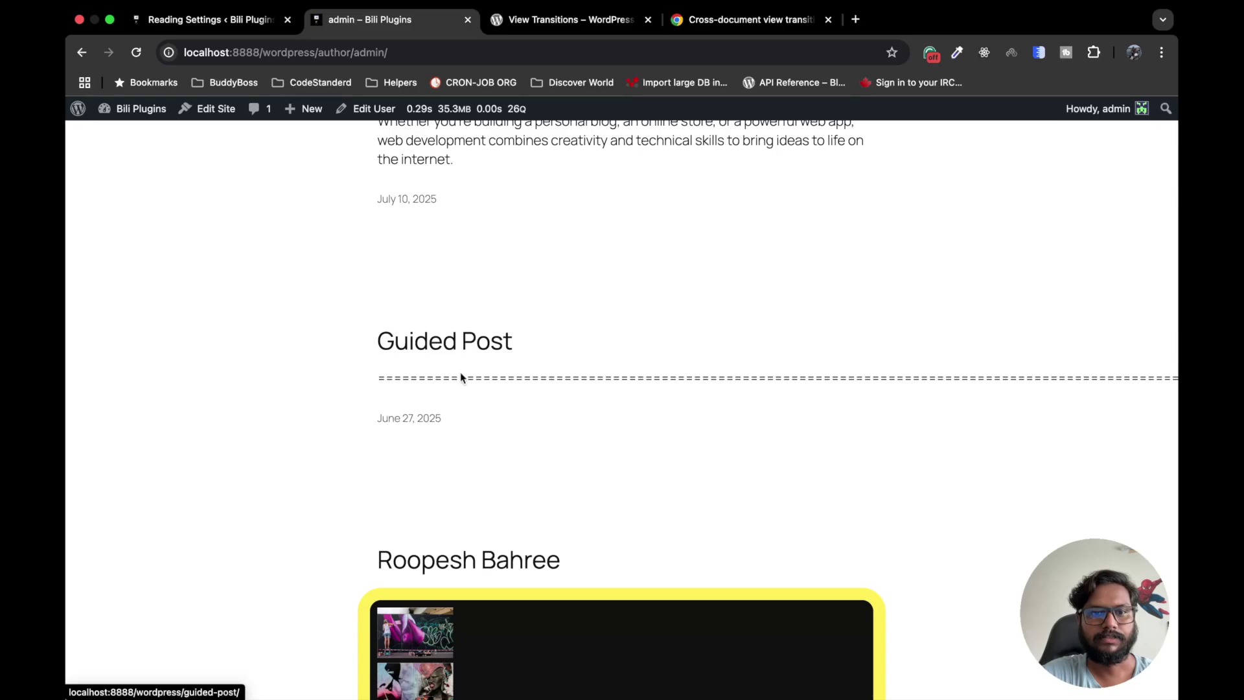
click(442, 562)
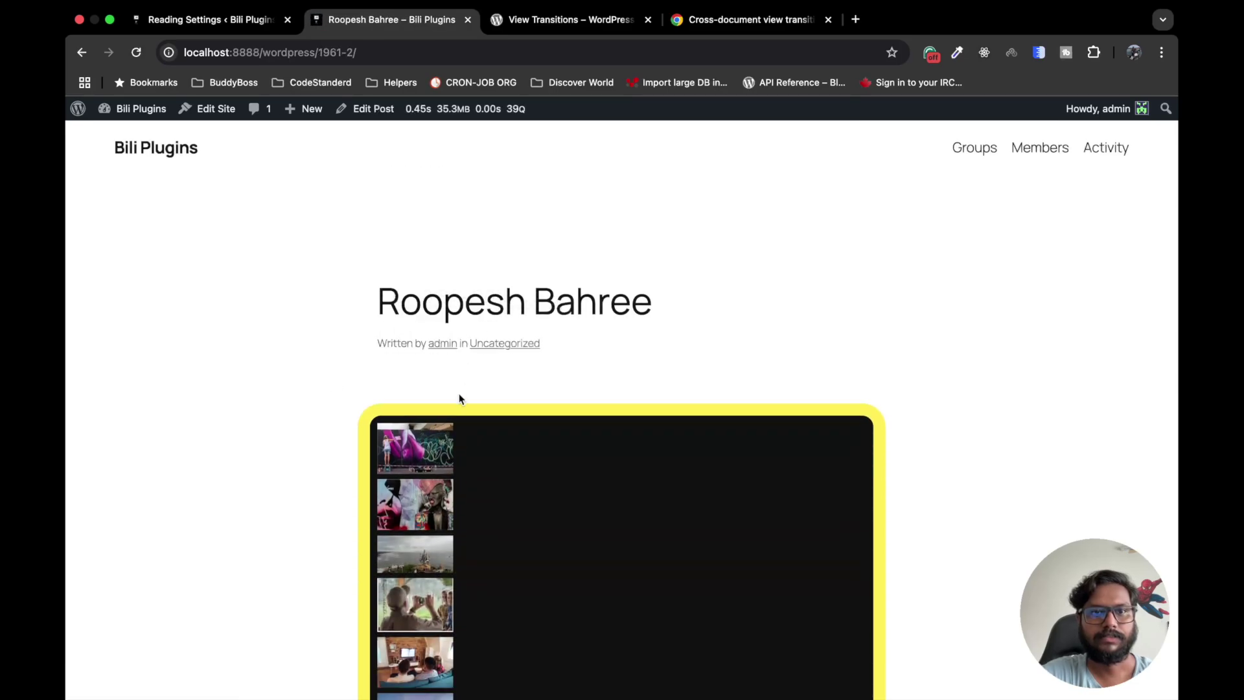
click(239, 29)
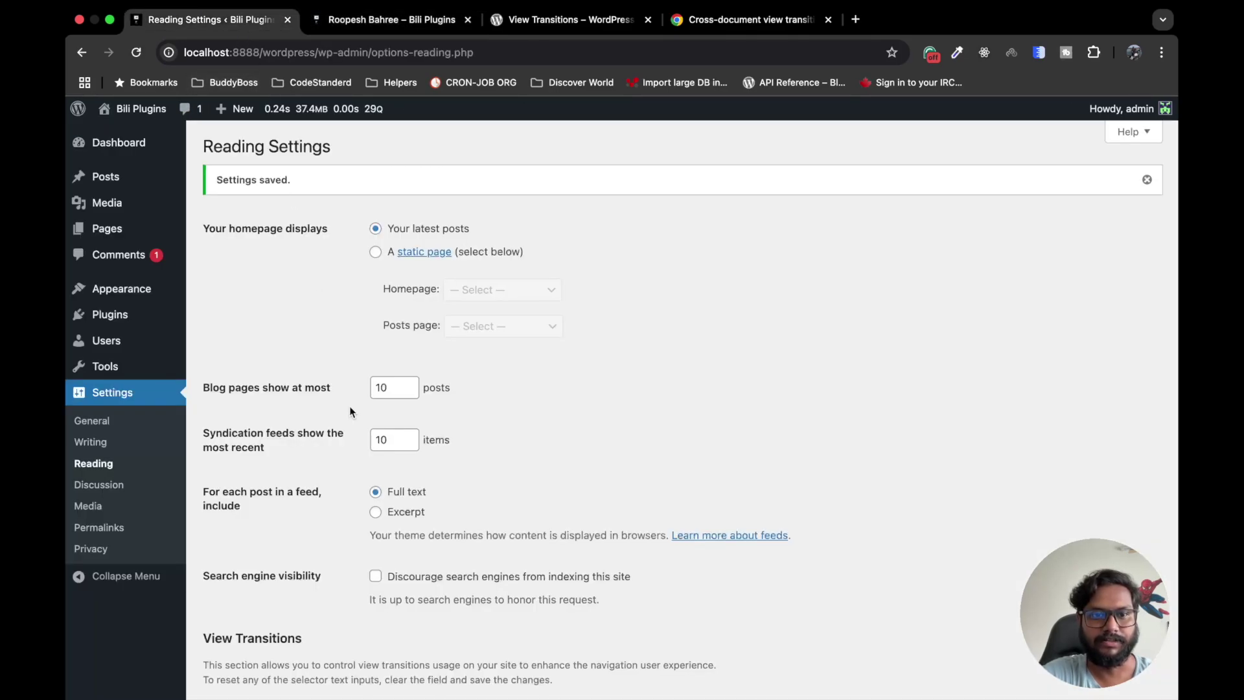
Step: Set the default transition animation to Swipe (from bottom) and save the Reading settings
scroll(349, 406, down, 15)
scroll(349, 406, up, 4)
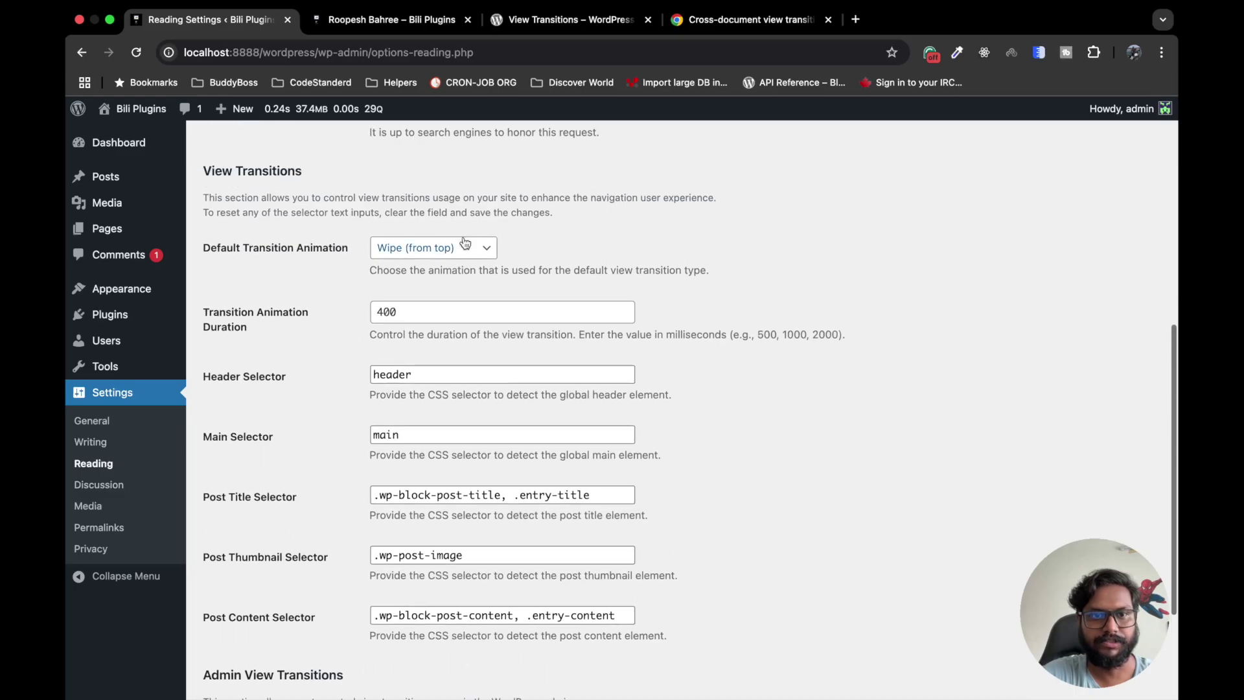
click(465, 249)
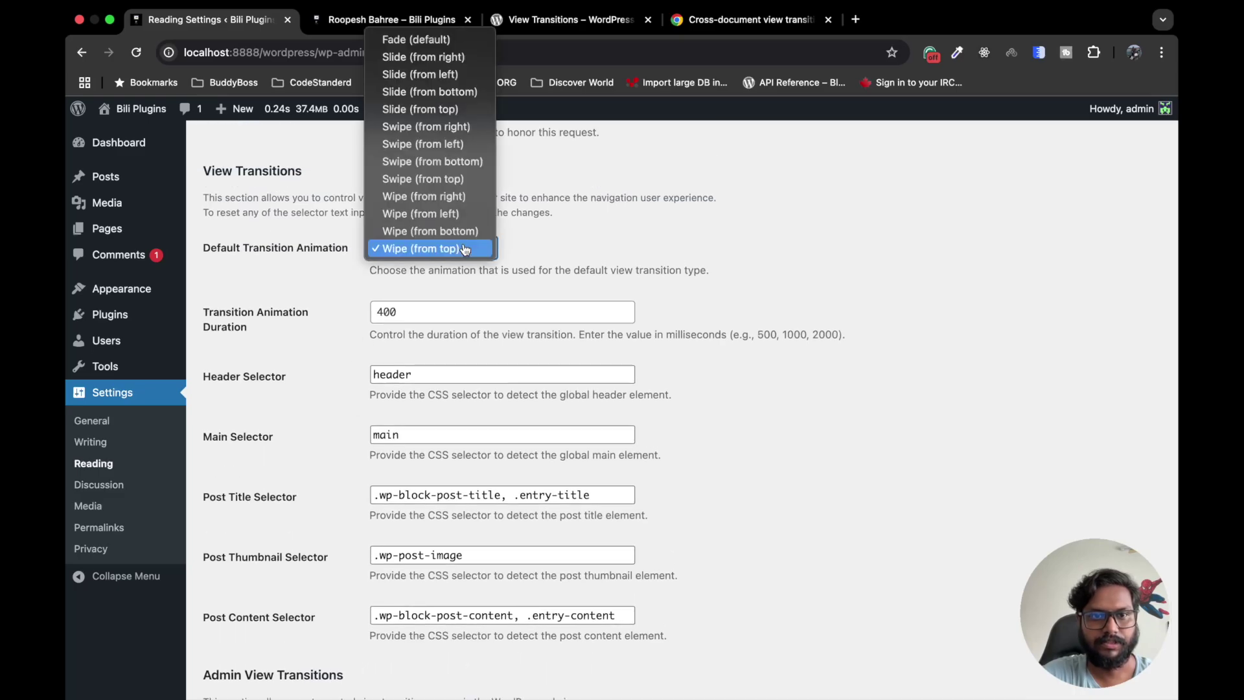
click(483, 161)
scroll(320, 414, down, 5)
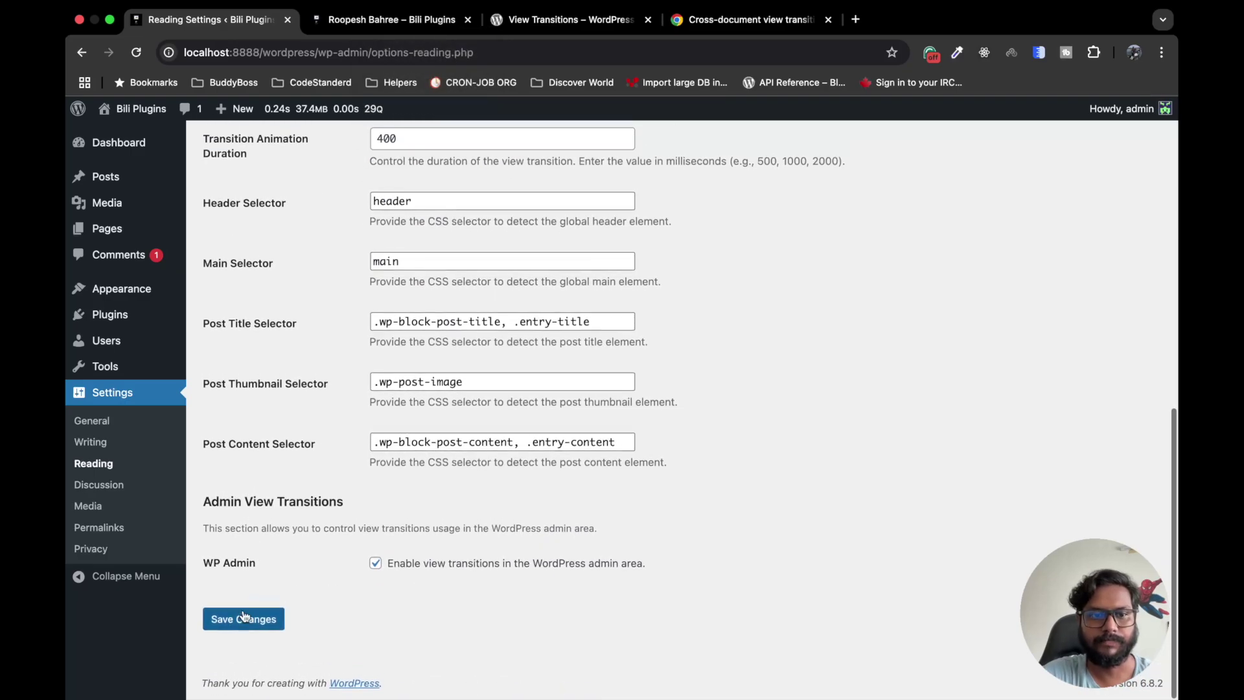
click(245, 617)
Step: Back on the front-end post, open the admin author archive to watch the swipe transition
click(370, 23)
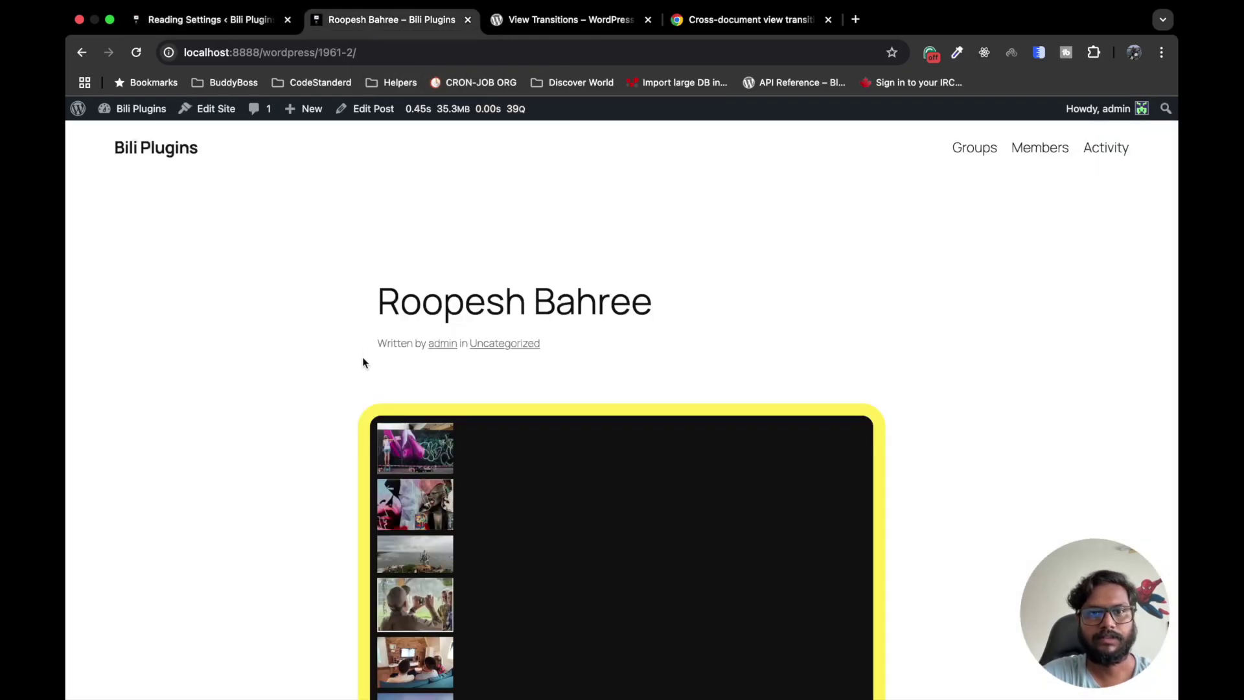
scroll(363, 360, down, 3)
click(444, 246)
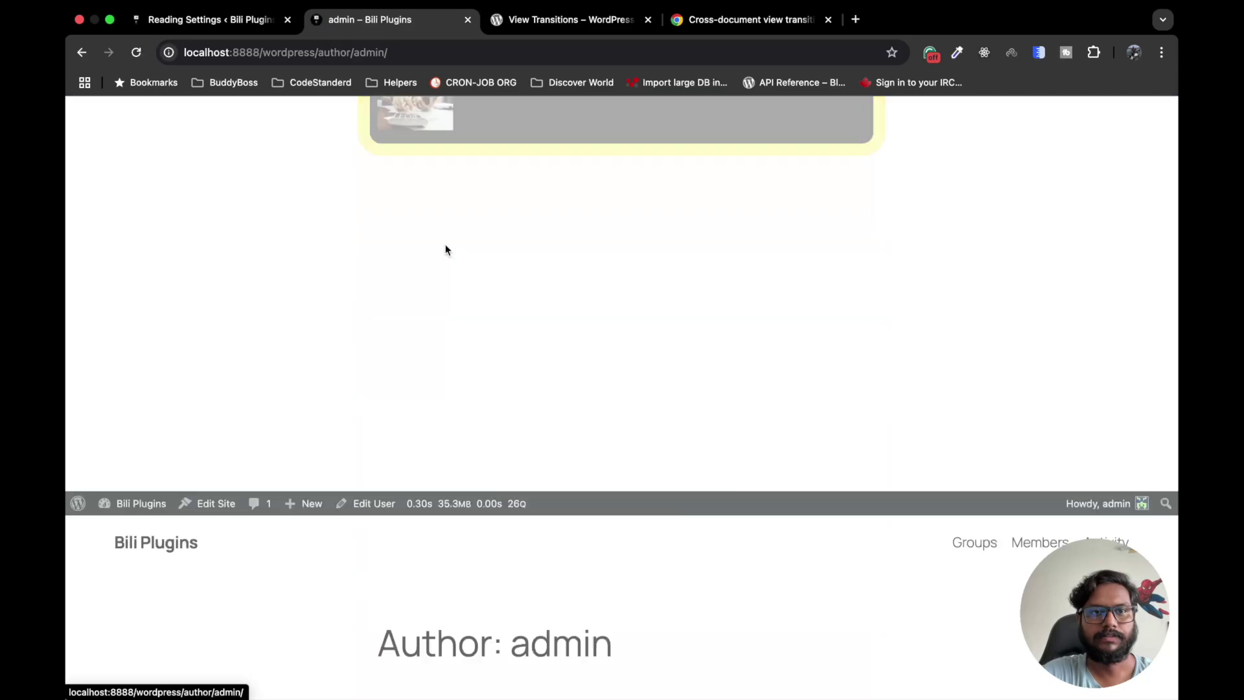
Step: Scroll the author archive and open Guided Post
scroll(505, 363, down, 2)
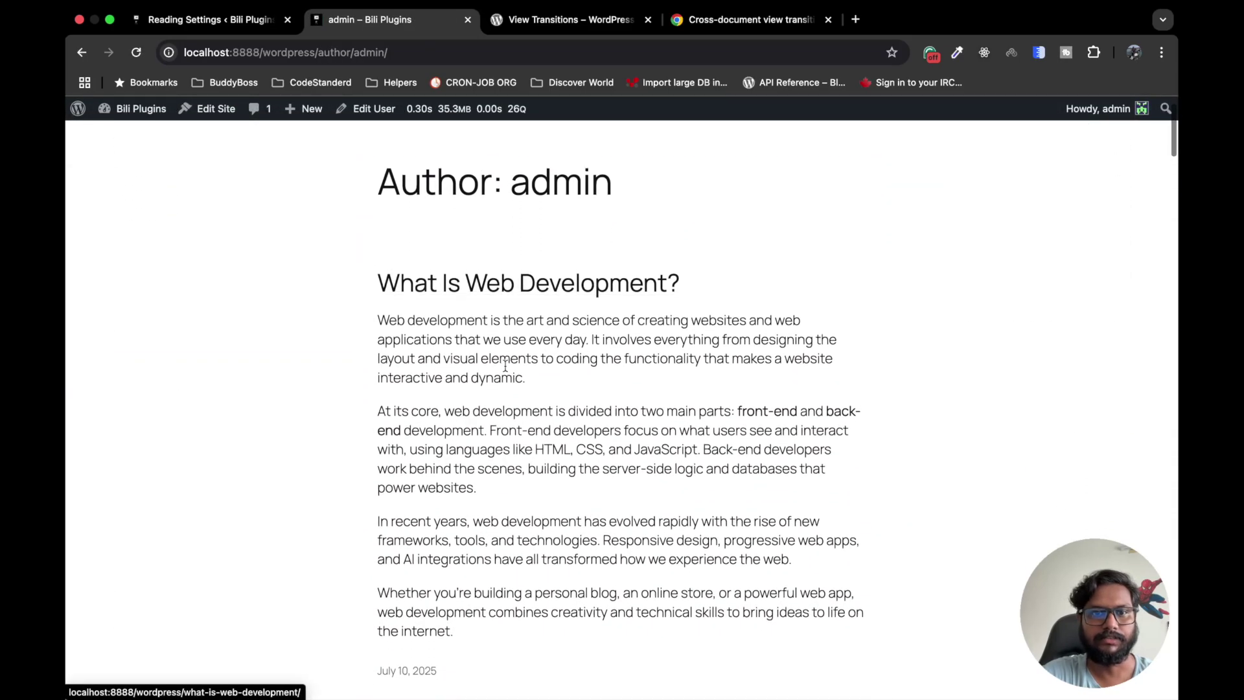
scroll(506, 366, down, 3)
scroll(492, 356, up, 3)
scroll(453, 337, down, 5)
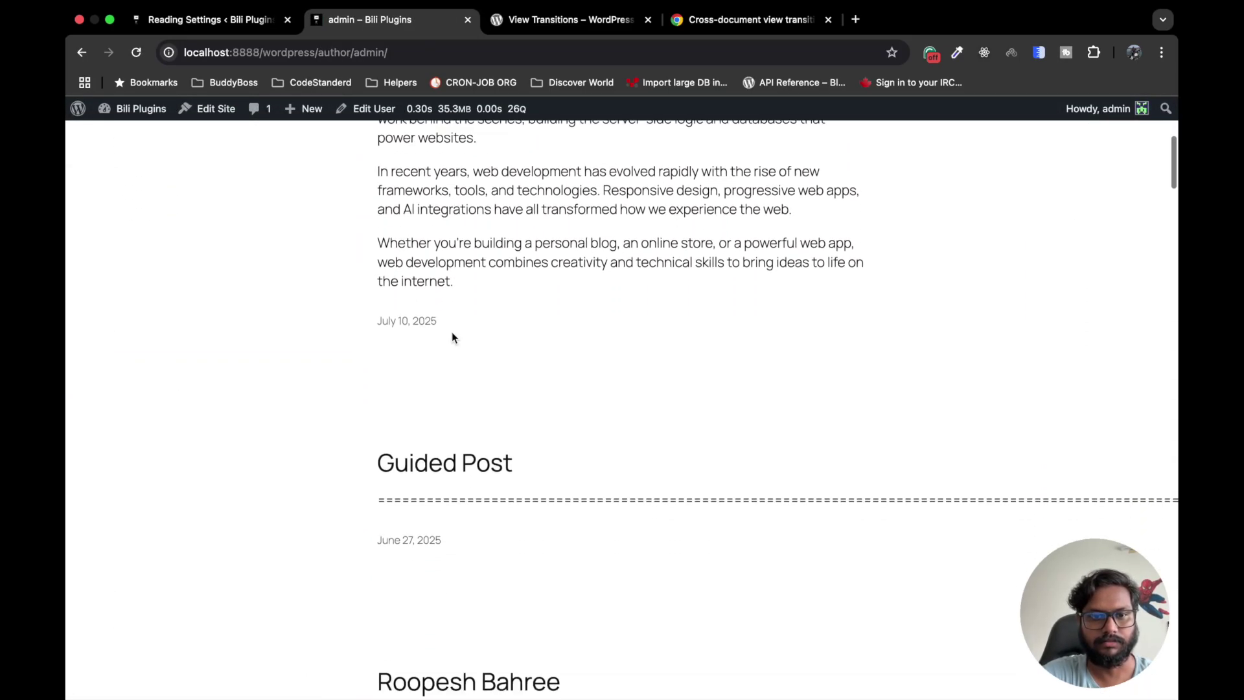
scroll(452, 337, down, 2)
click(429, 367)
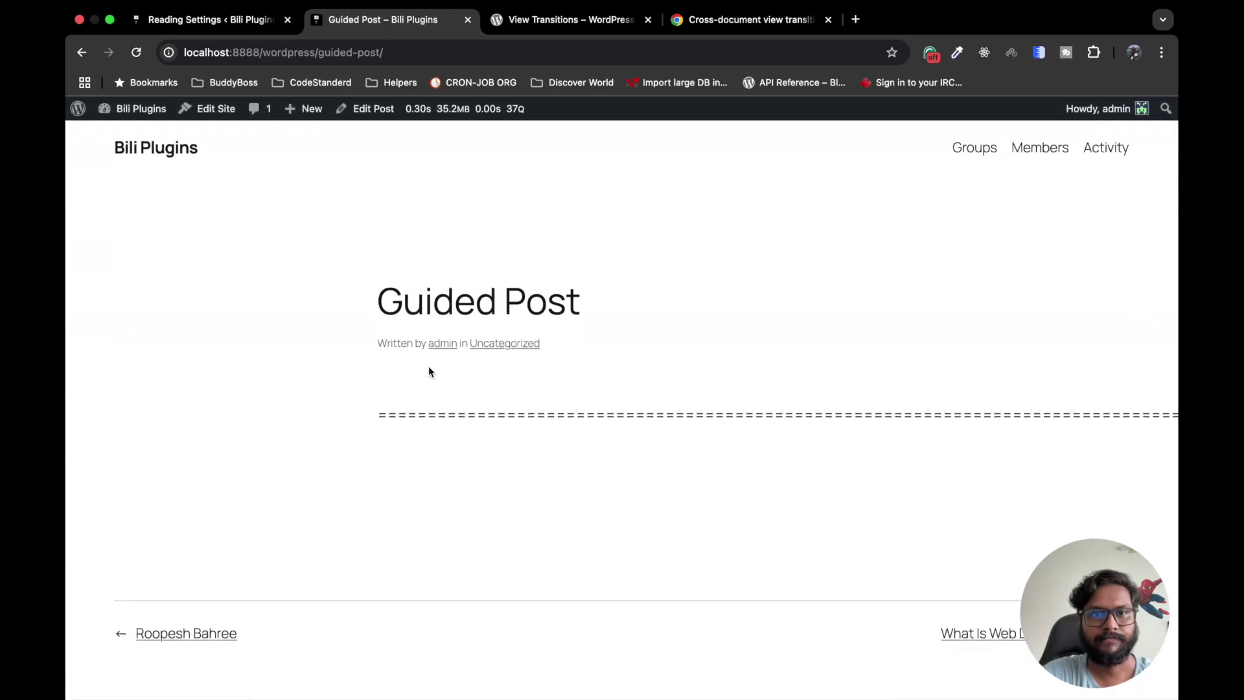
Step: Follow the next-post link from Guided Post to 'What Is Web Development?'
scroll(434, 394, down, 8)
scroll(613, 412, up, 1)
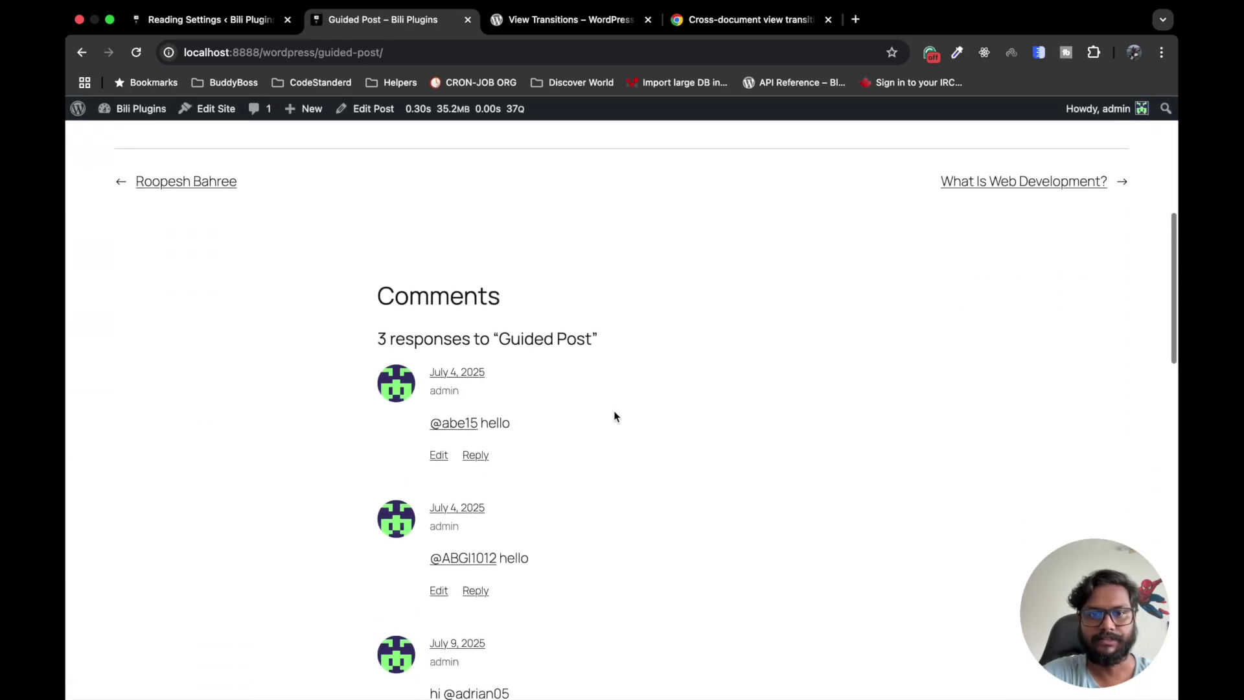
scroll(613, 411, up, 1)
click(981, 235)
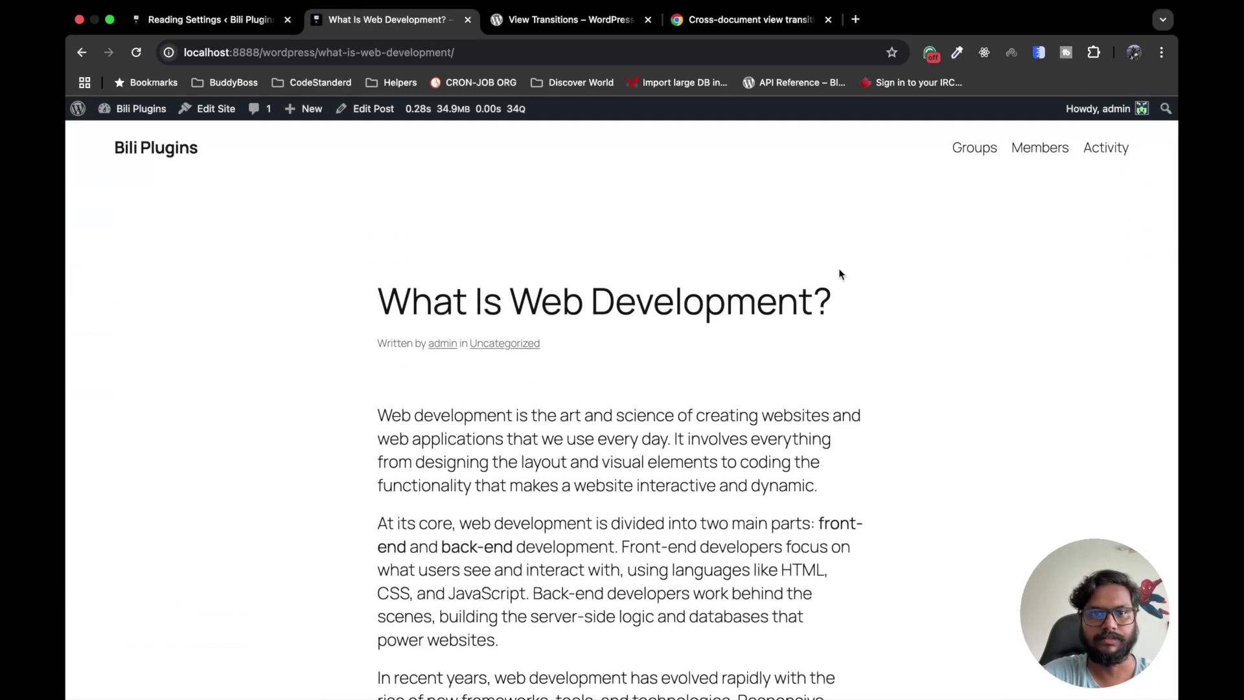
Step: Check the View Transitions Main Selector field (main) in Reading Settings, then return to the cross-document transitions docs
click(224, 18)
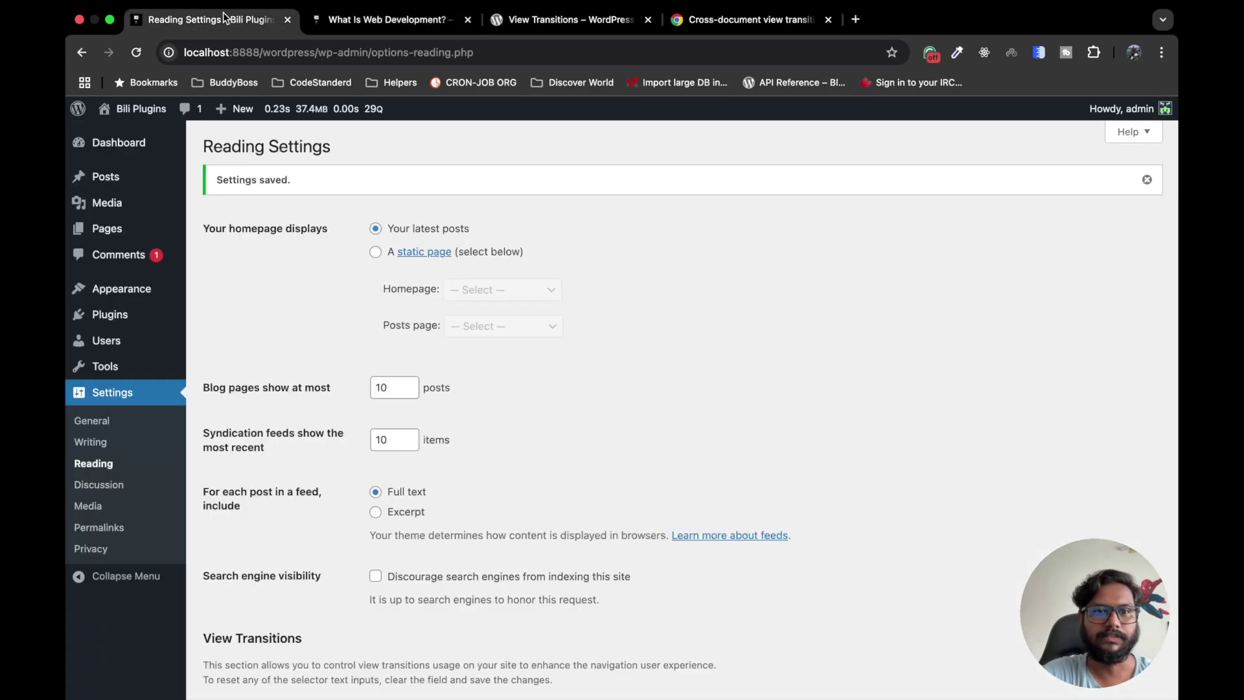
scroll(348, 397, down, 10)
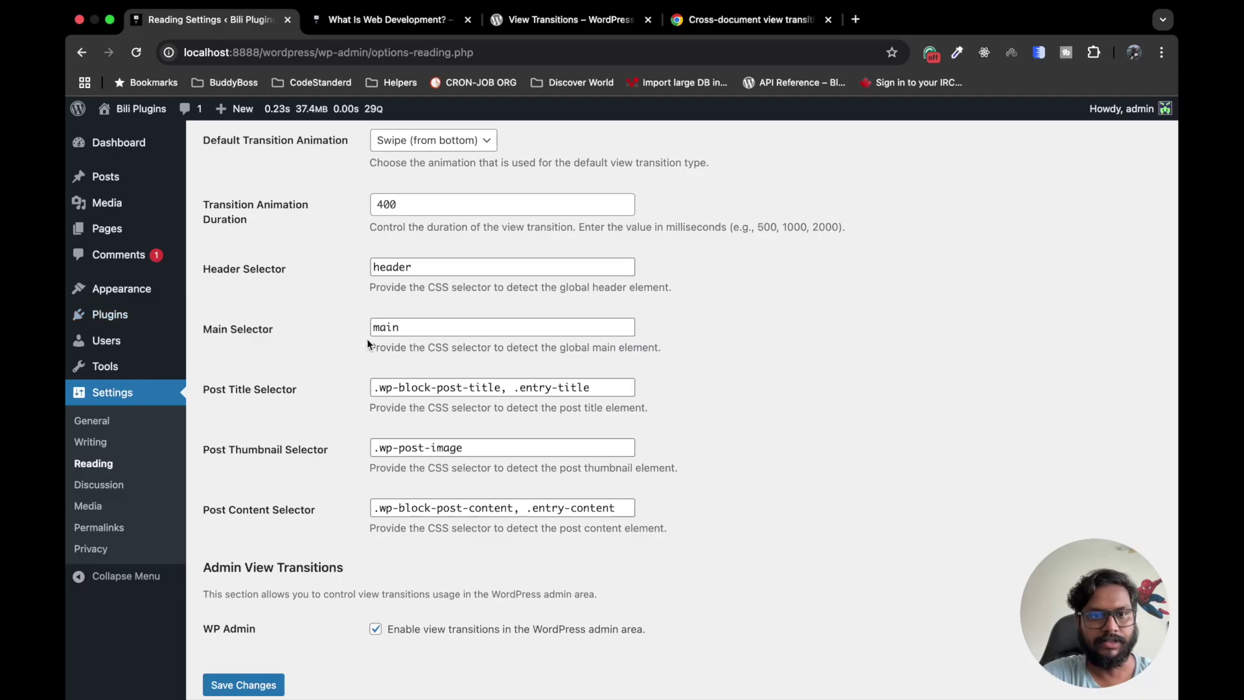
click(450, 330)
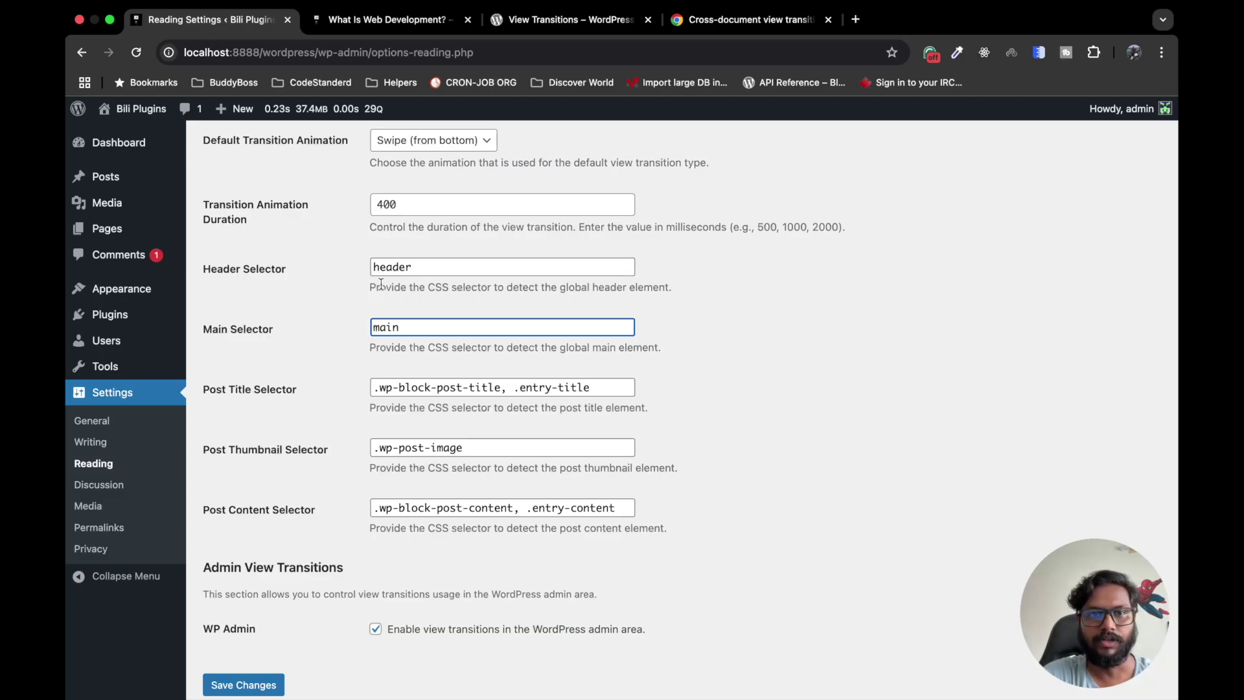
click(718, 18)
scroll(550, 241, down, 12)
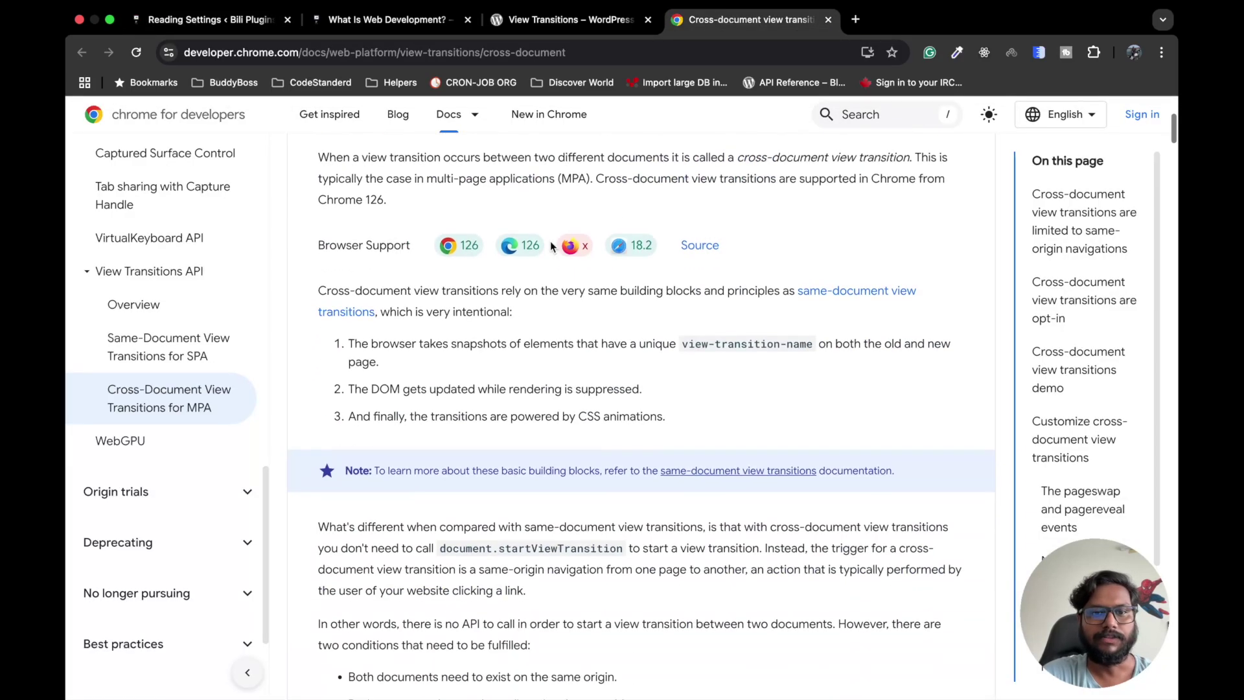
scroll(550, 241, down, 11)
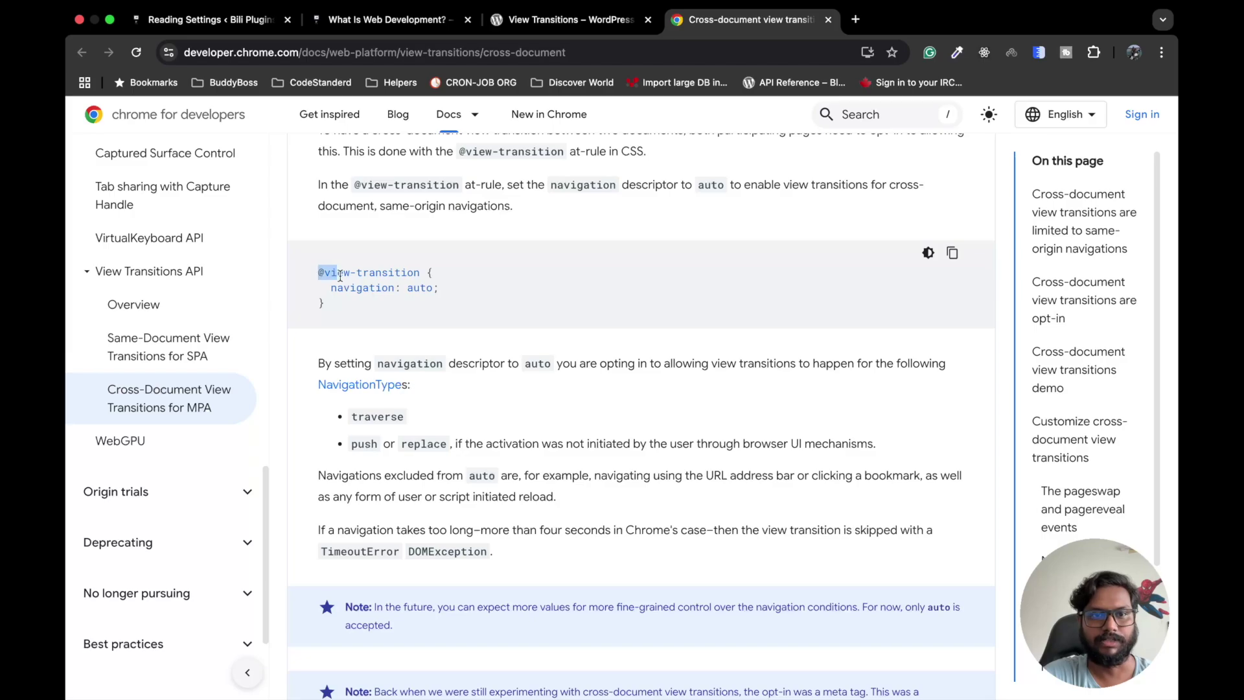
drag(341, 276, 374, 331)
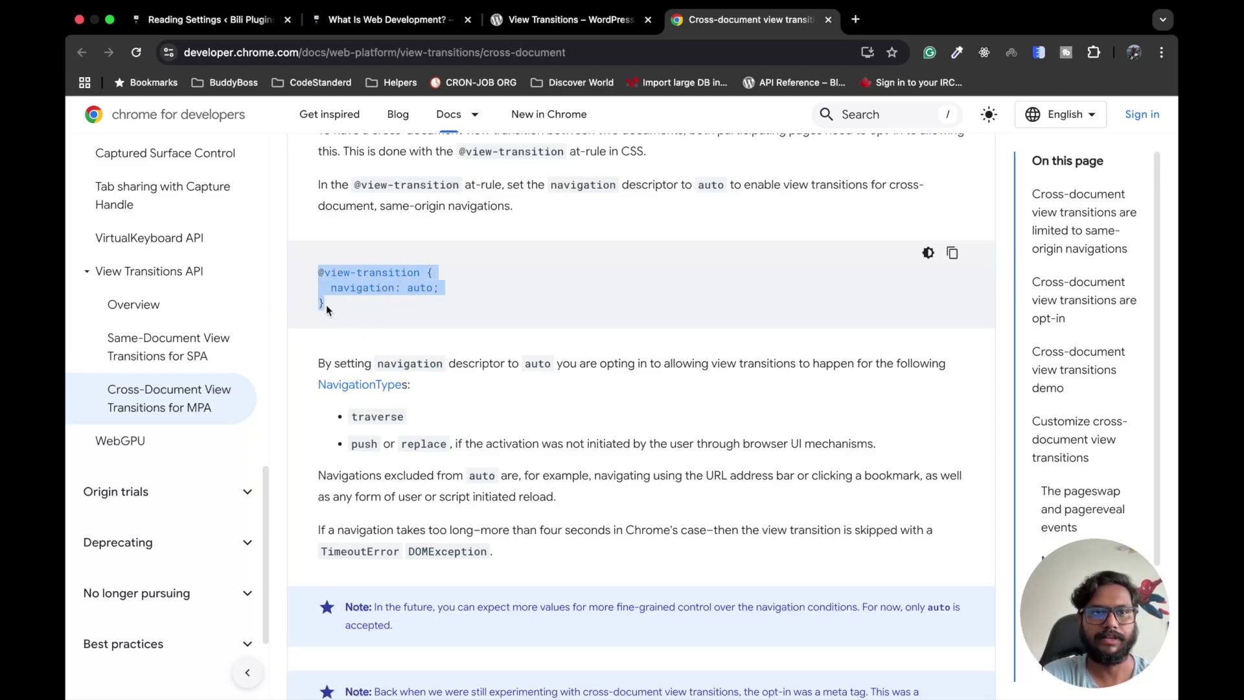
click(235, 25)
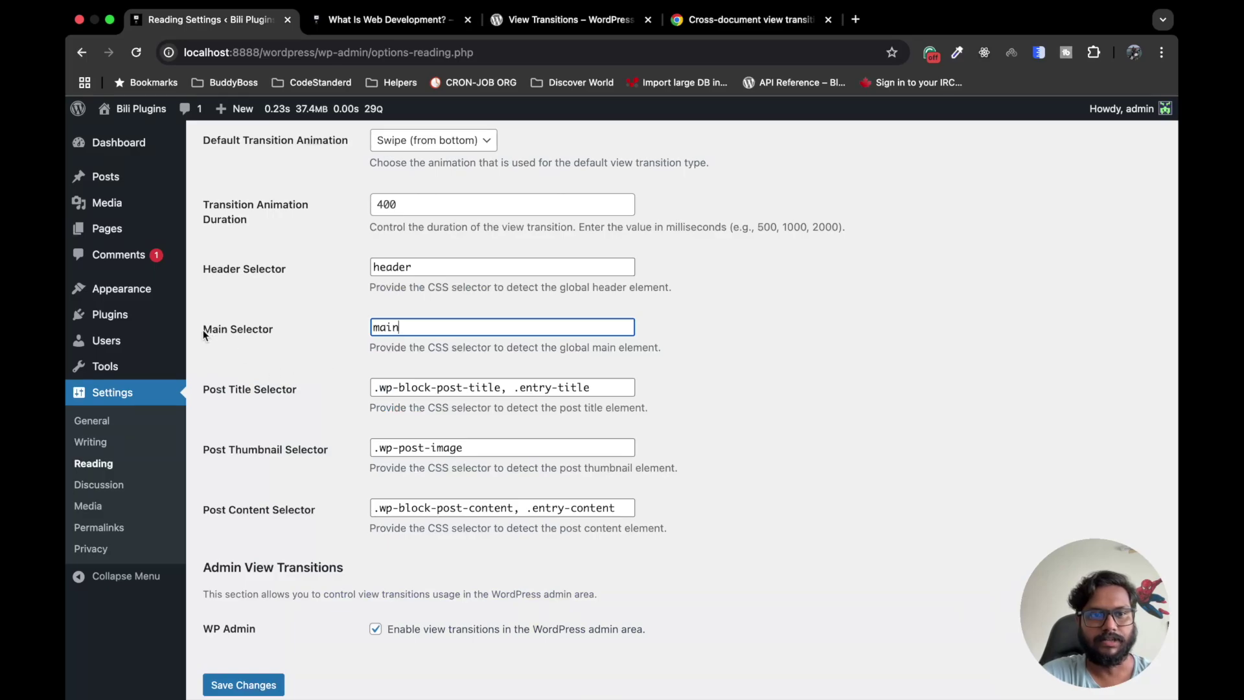
drag(204, 329, 302, 341)
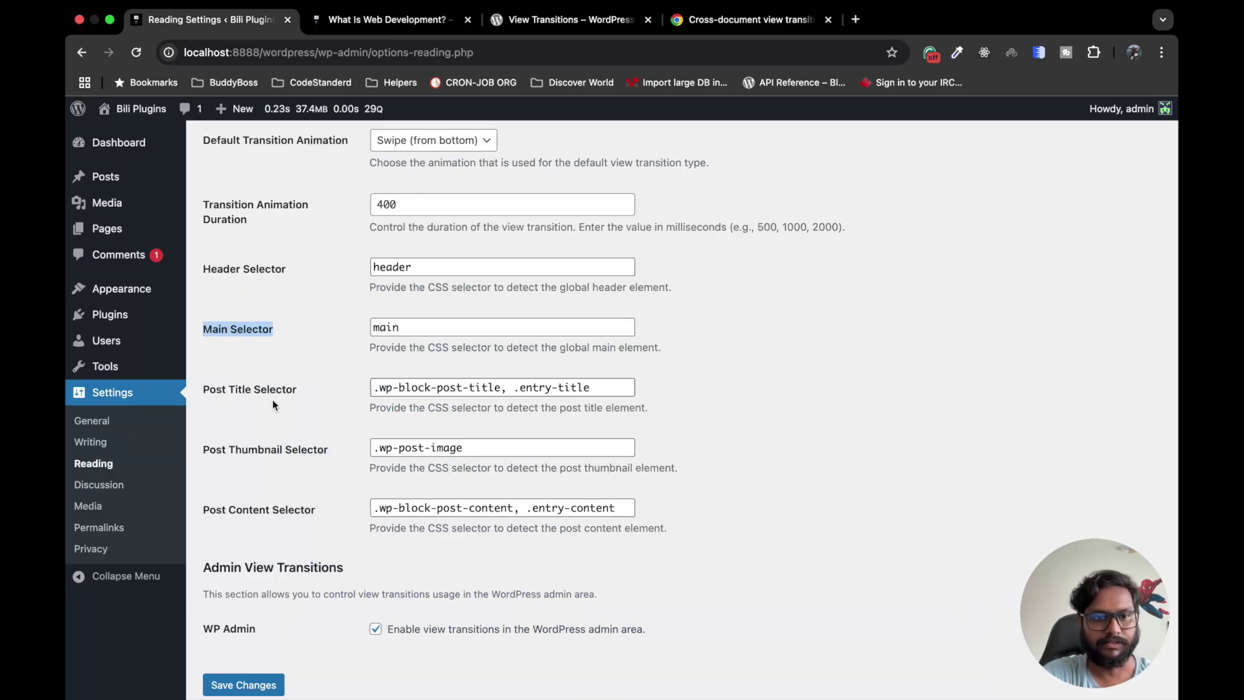
scroll(304, 445, down, 1)
scroll(315, 413, up, 1)
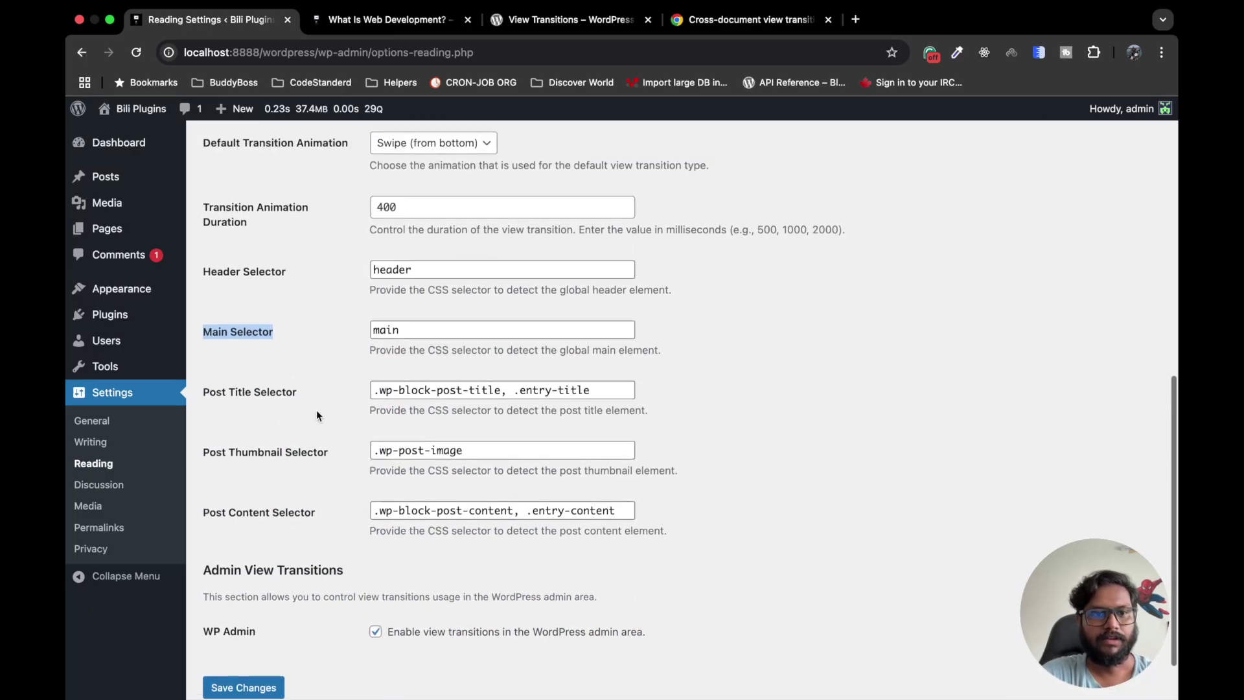
scroll(316, 415, up, 1)
click(241, 392)
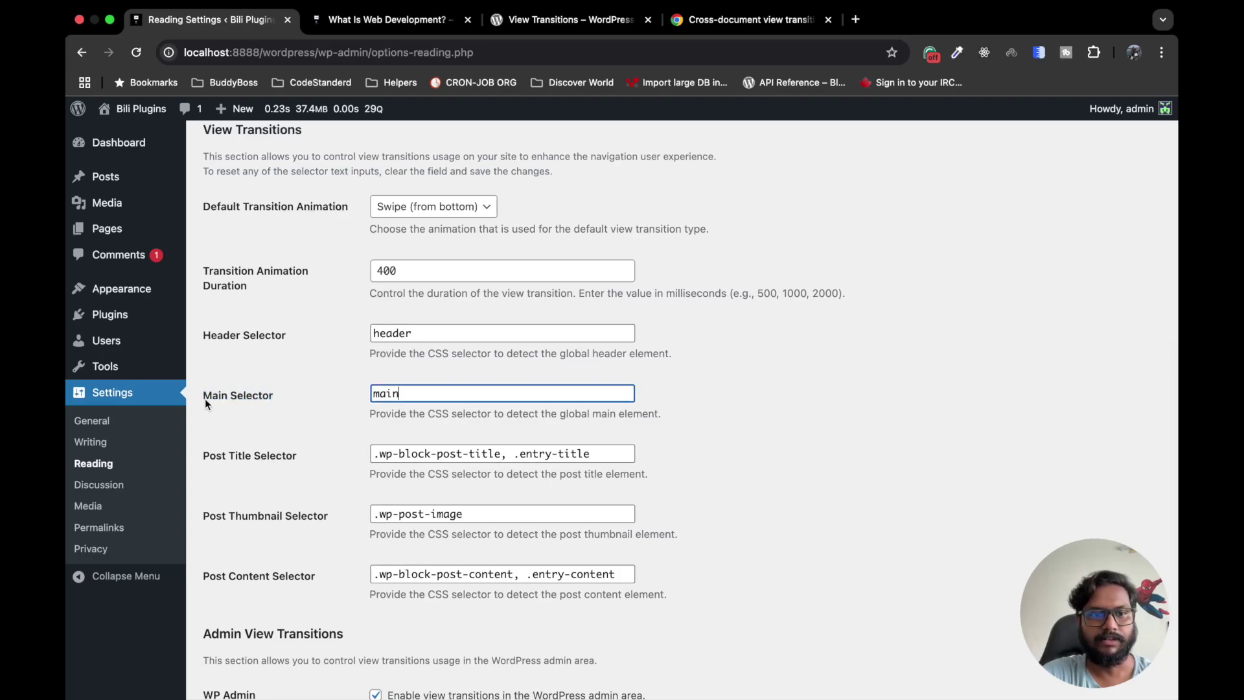
scroll(285, 512, down, 1)
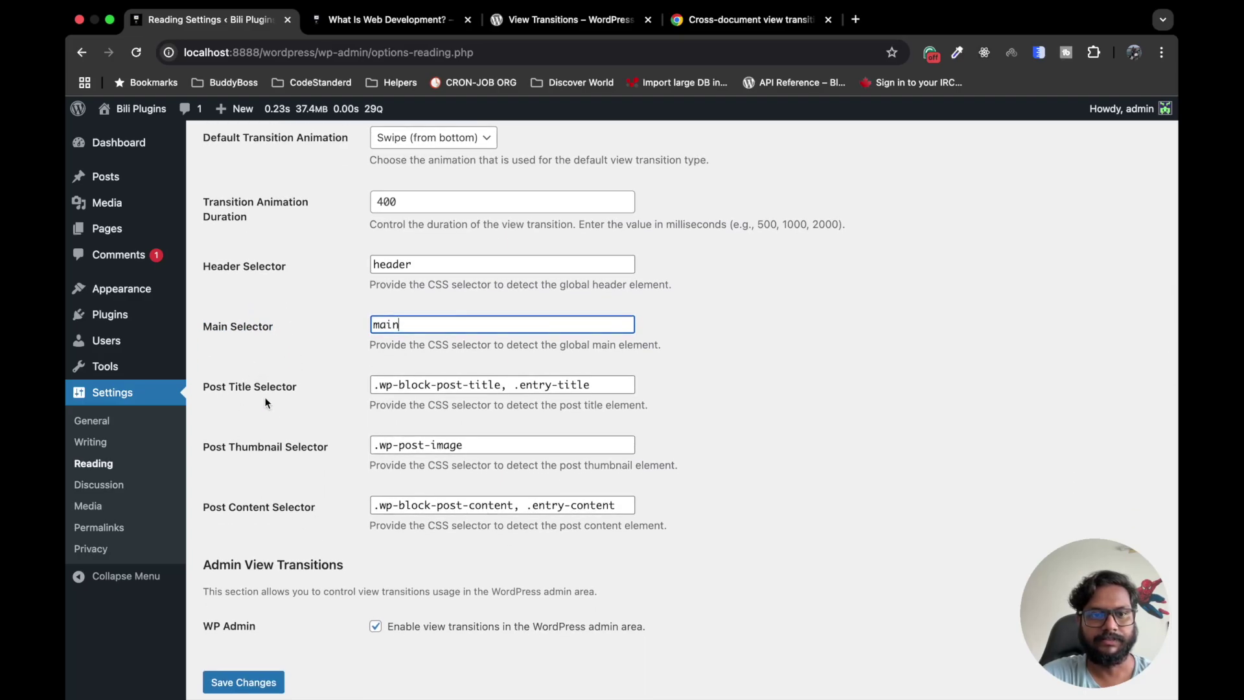
scroll(290, 412, up, 2)
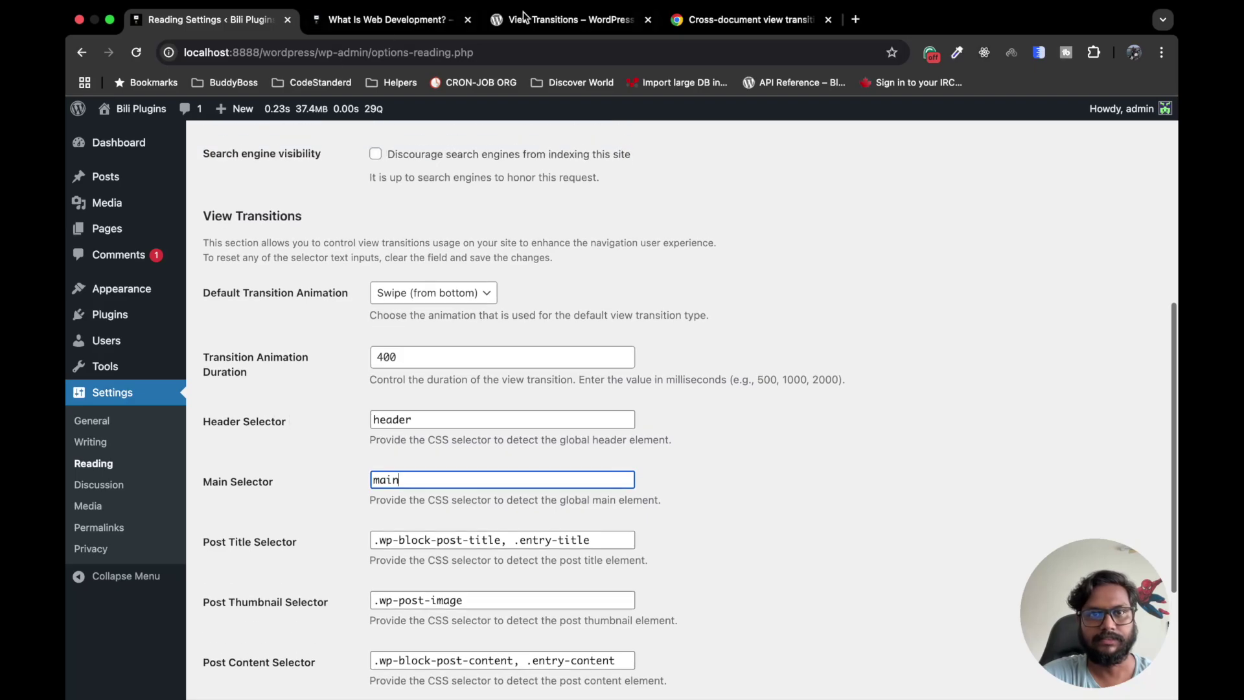
click(538, 18)
Step: Scroll through the View Transitions plugin page's Description, FAQ and Ratings sections
scroll(496, 362, down, 3)
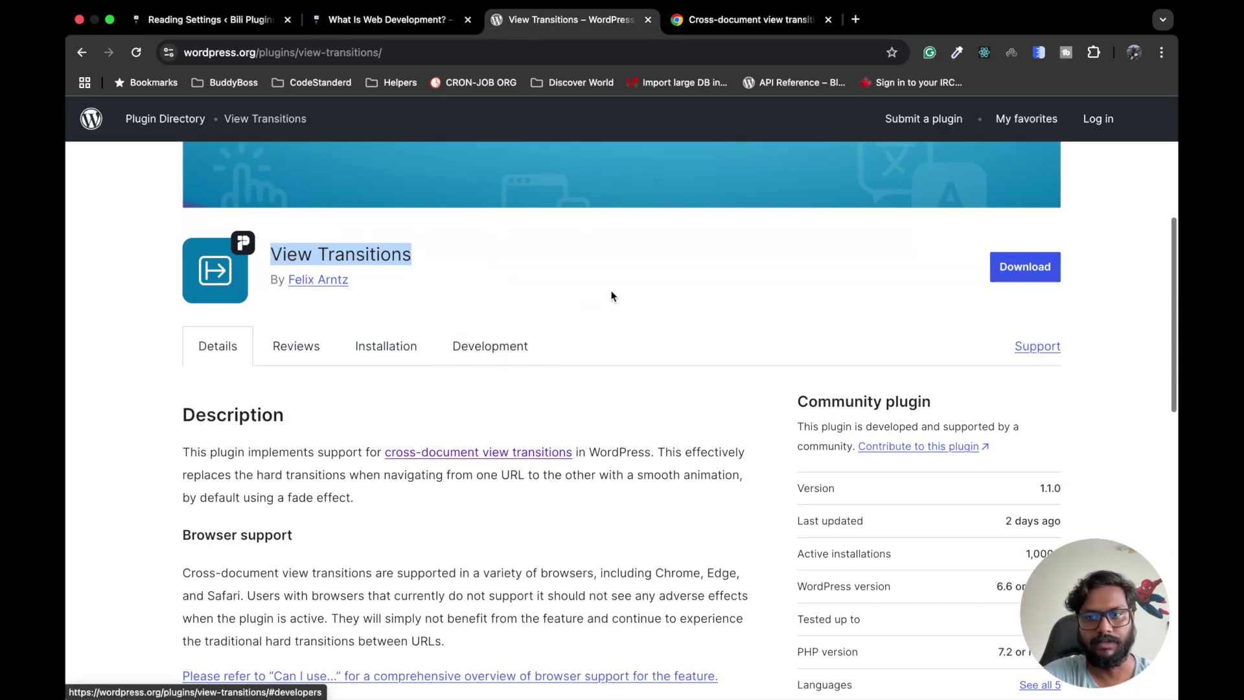
click(633, 289)
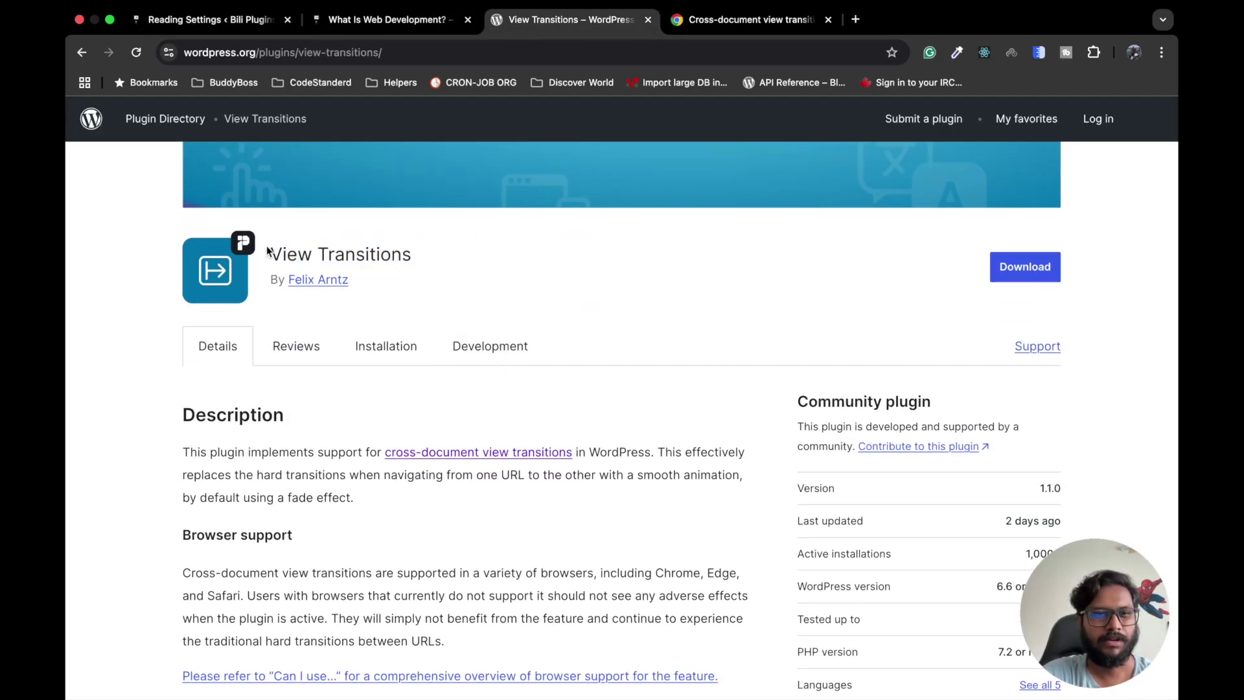
scroll(636, 299, down, 7)
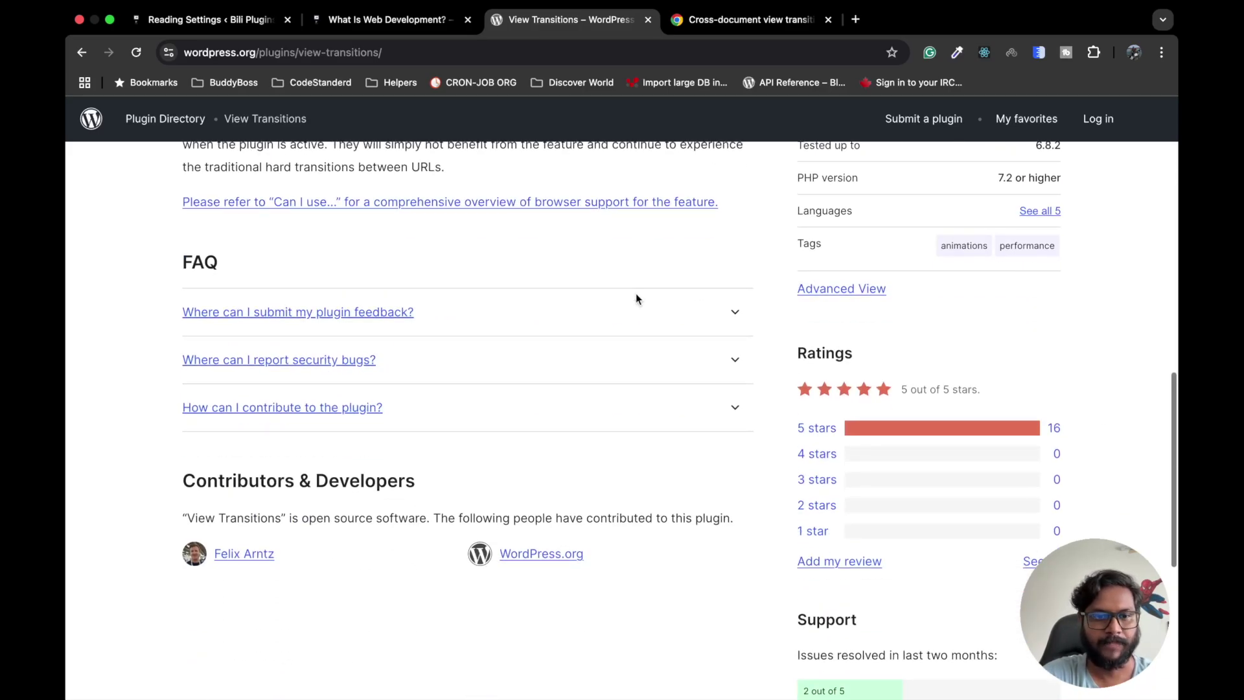
scroll(636, 299, up, 7)
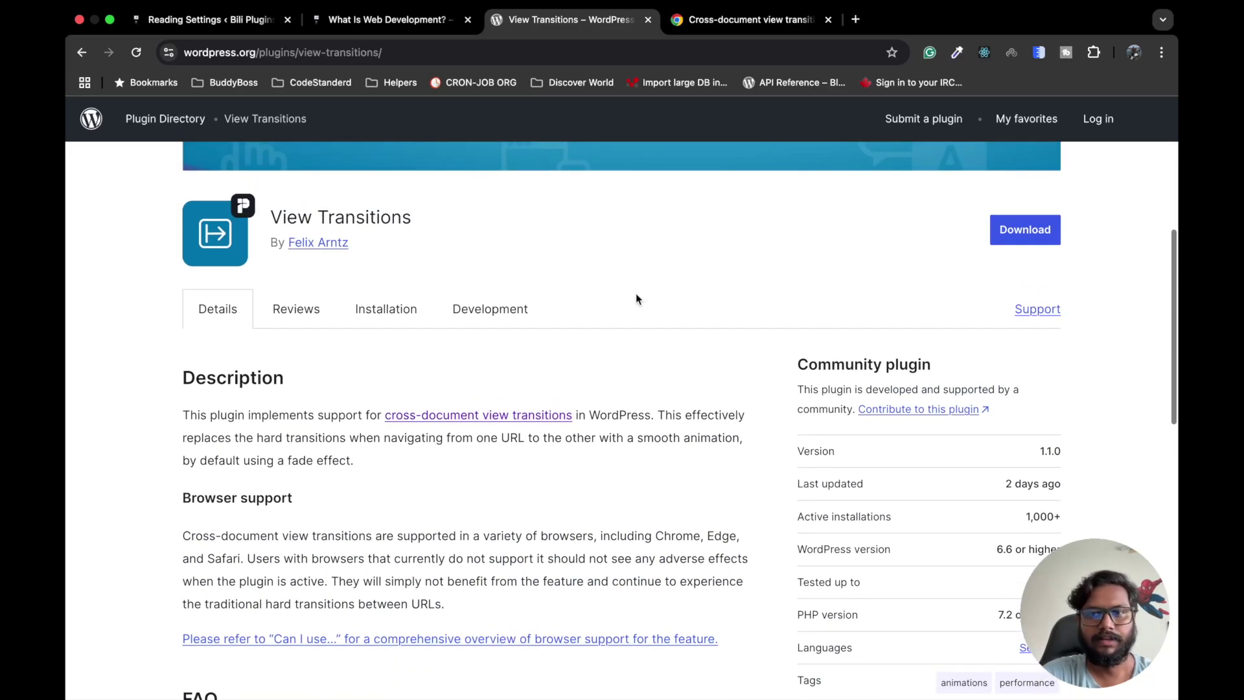
scroll(605, 305, up, 4)
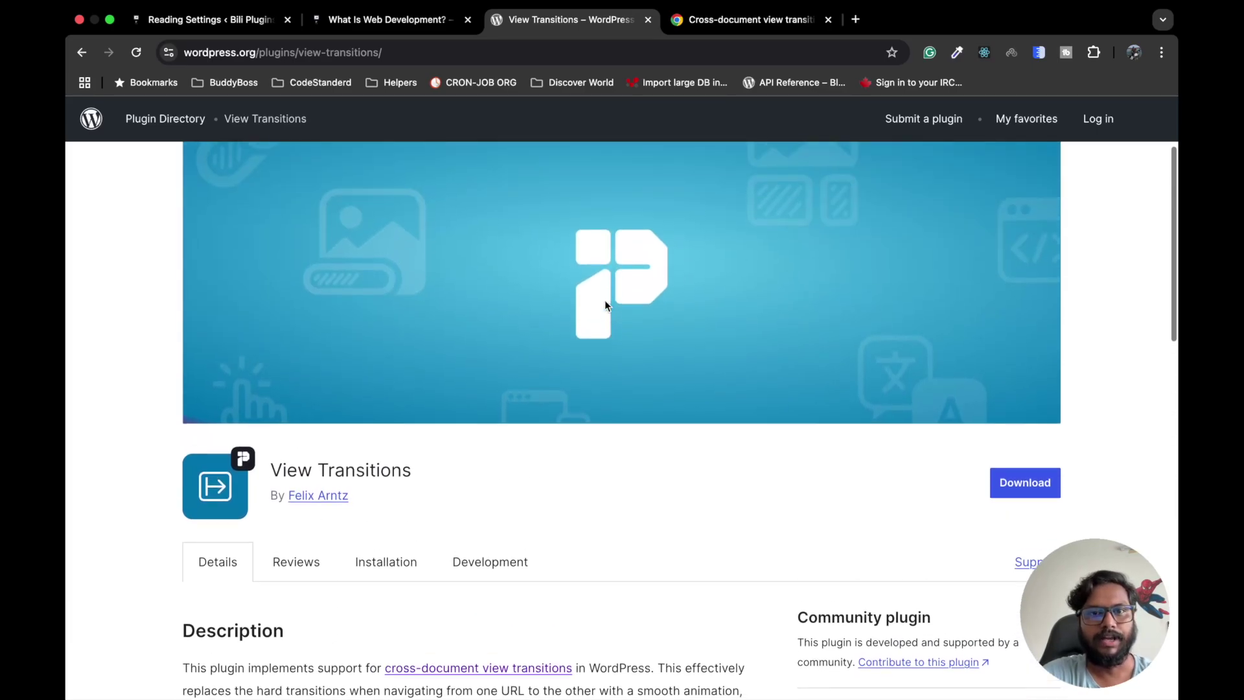
scroll(605, 304, up, 1)
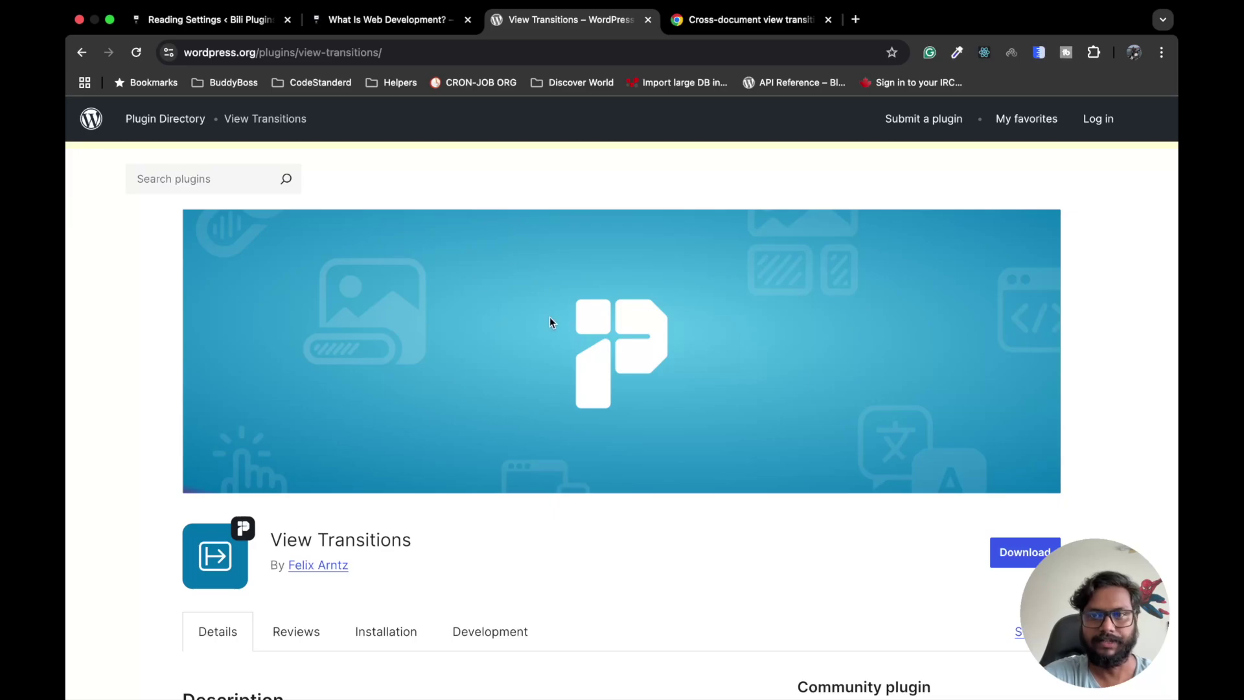
scroll(622, 350, down, 3)
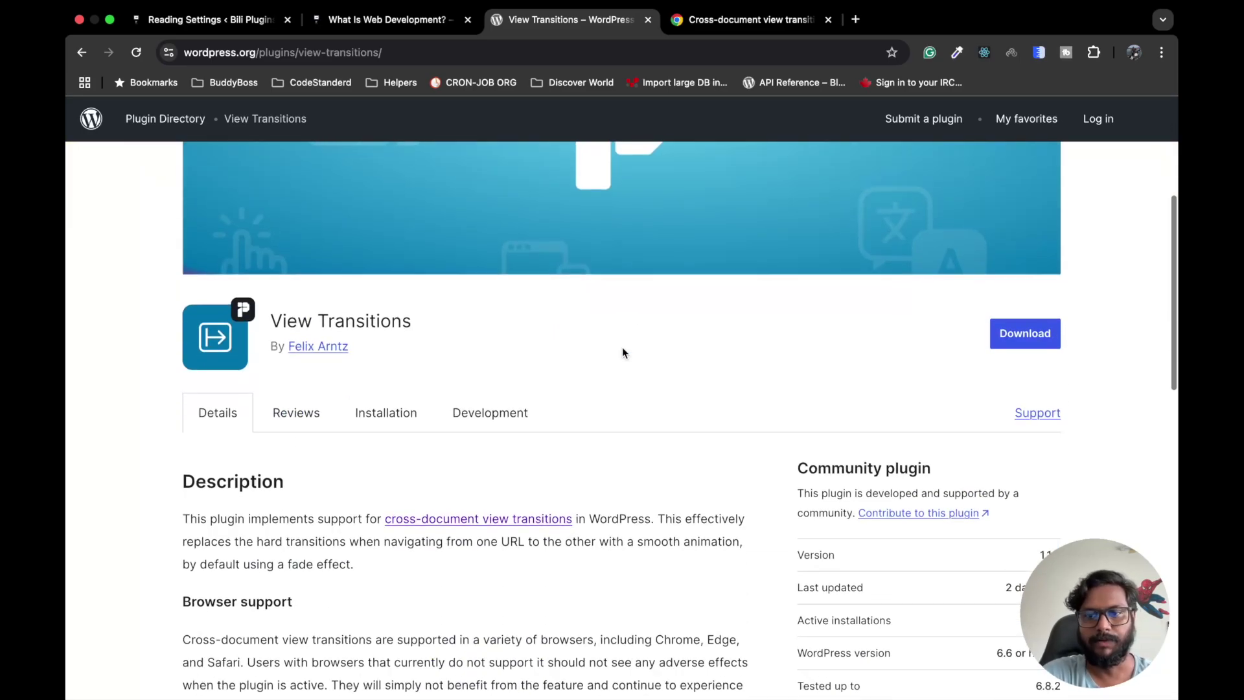
scroll(622, 349, down, 7)
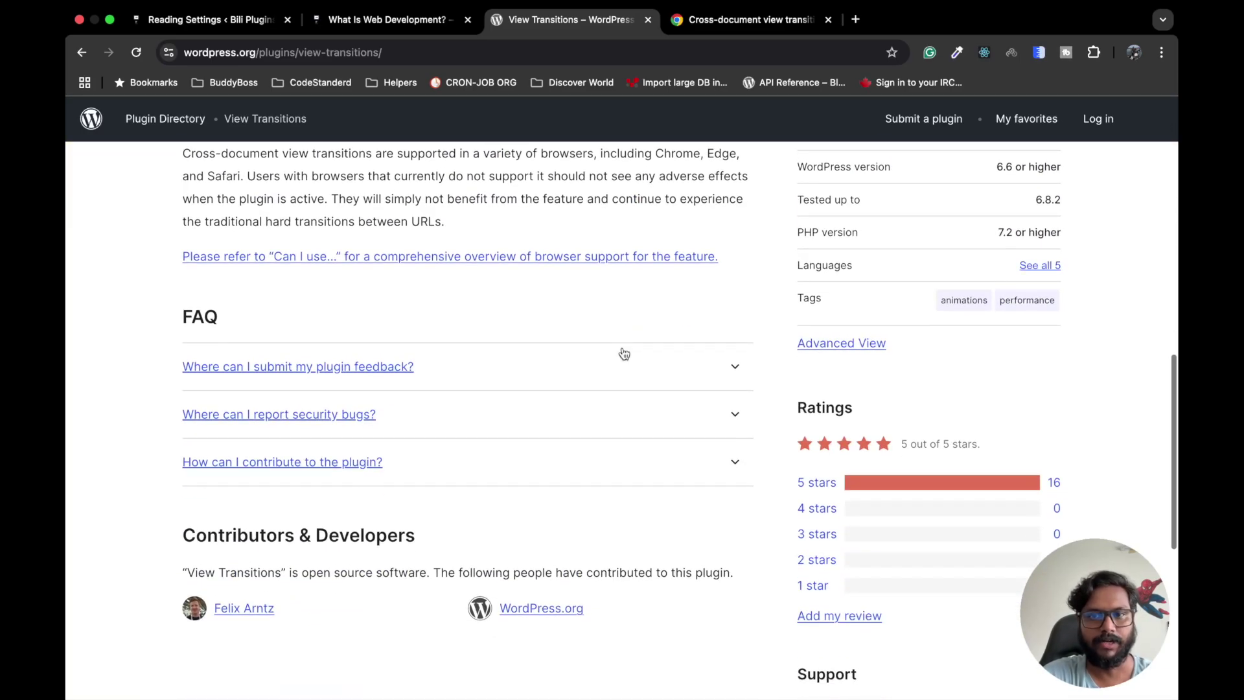
scroll(624, 353, down, 5)
scroll(423, 359, up, 8)
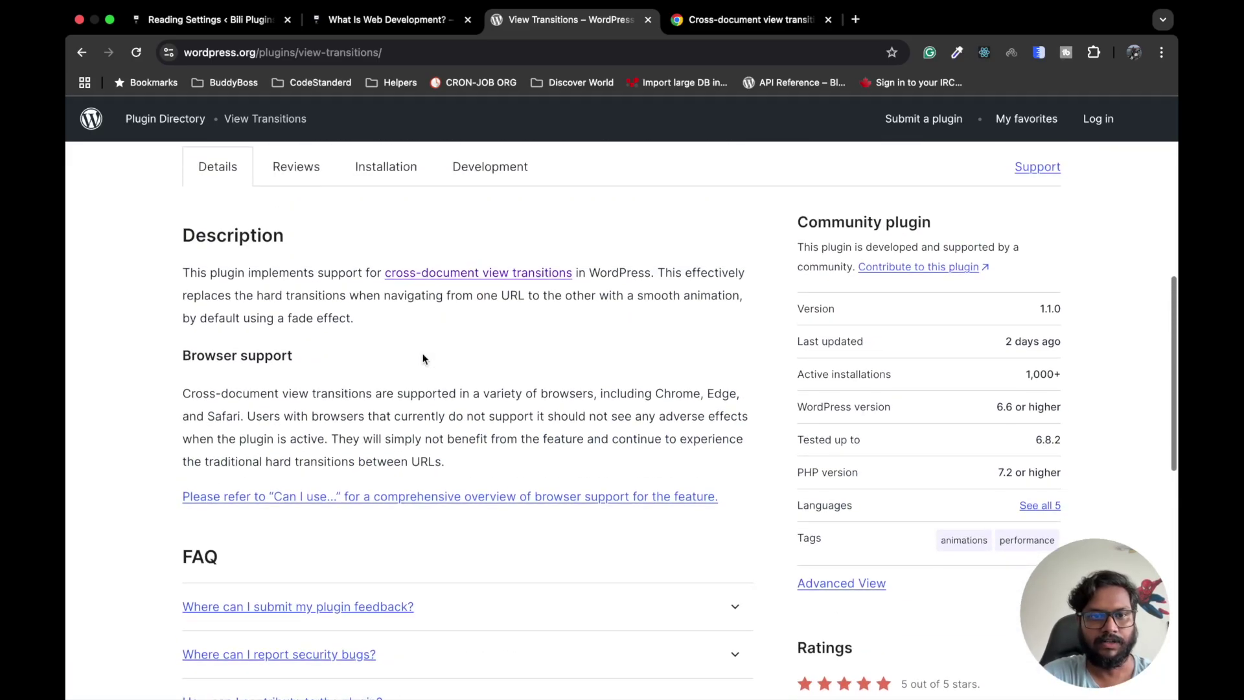
scroll(422, 359, up, 3)
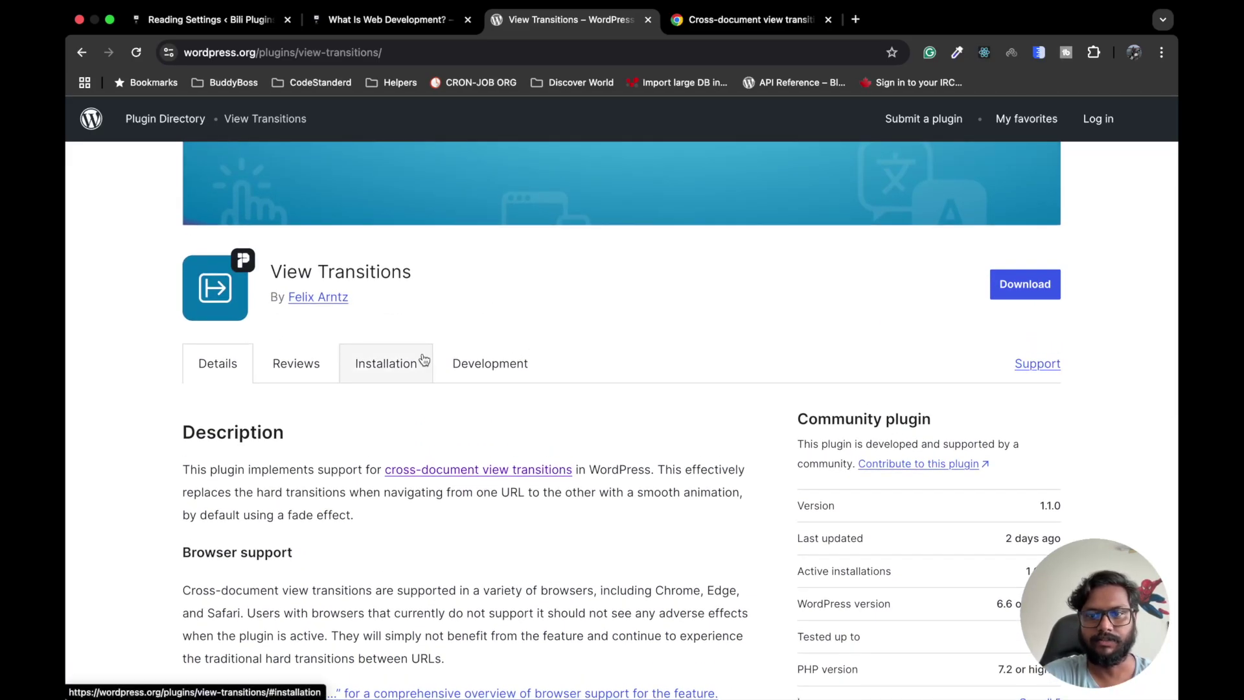
scroll(618, 316, up, 6)
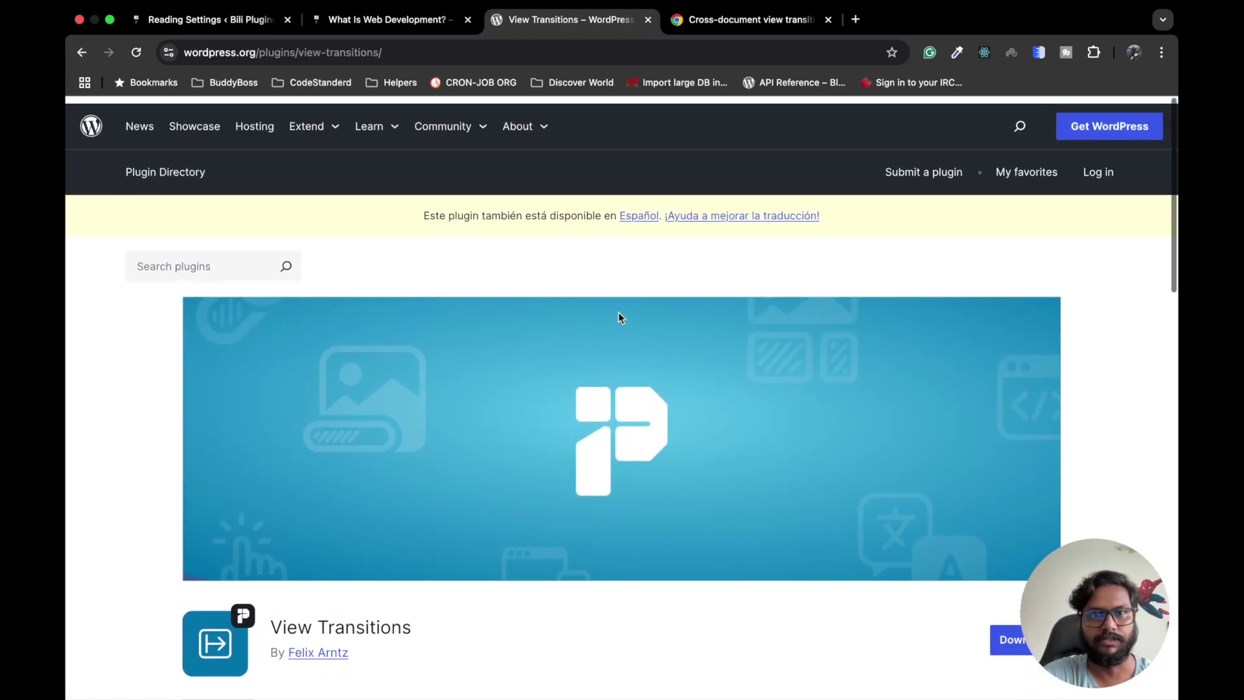